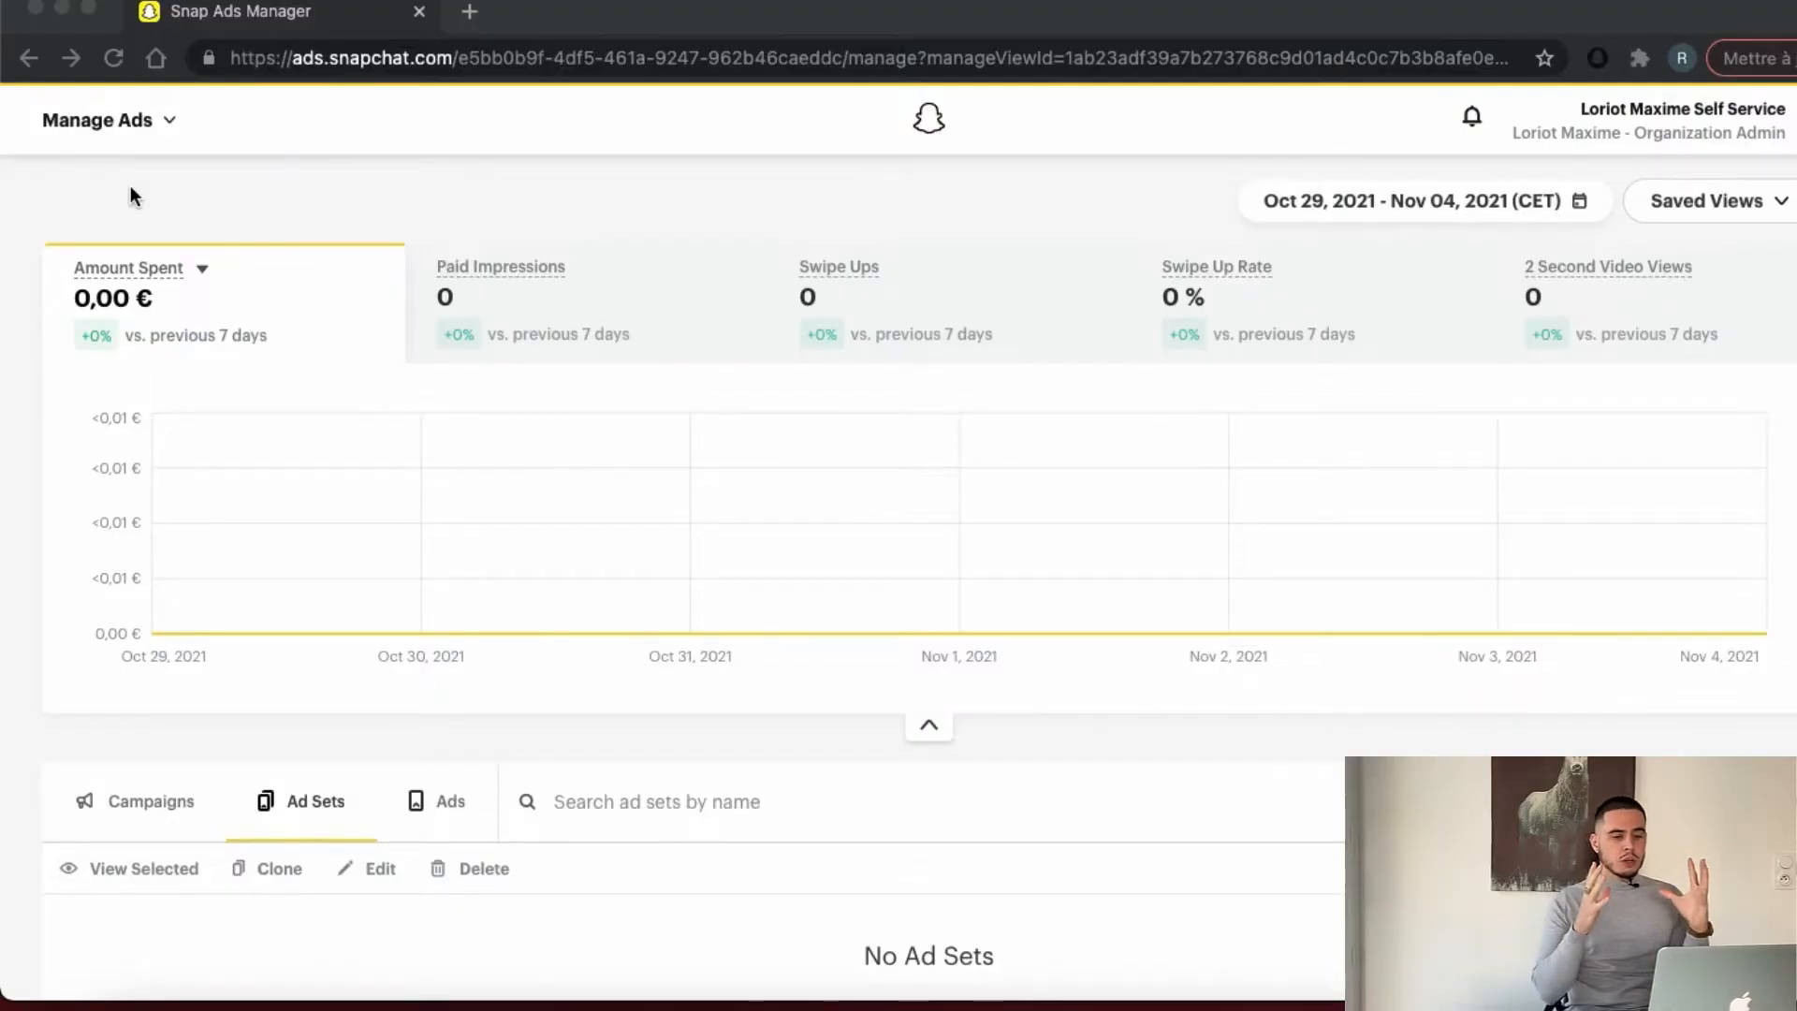
Open the campaigns overview in Manage Ads and start creating a new campaign with Advanced Create
left_click(112, 114)
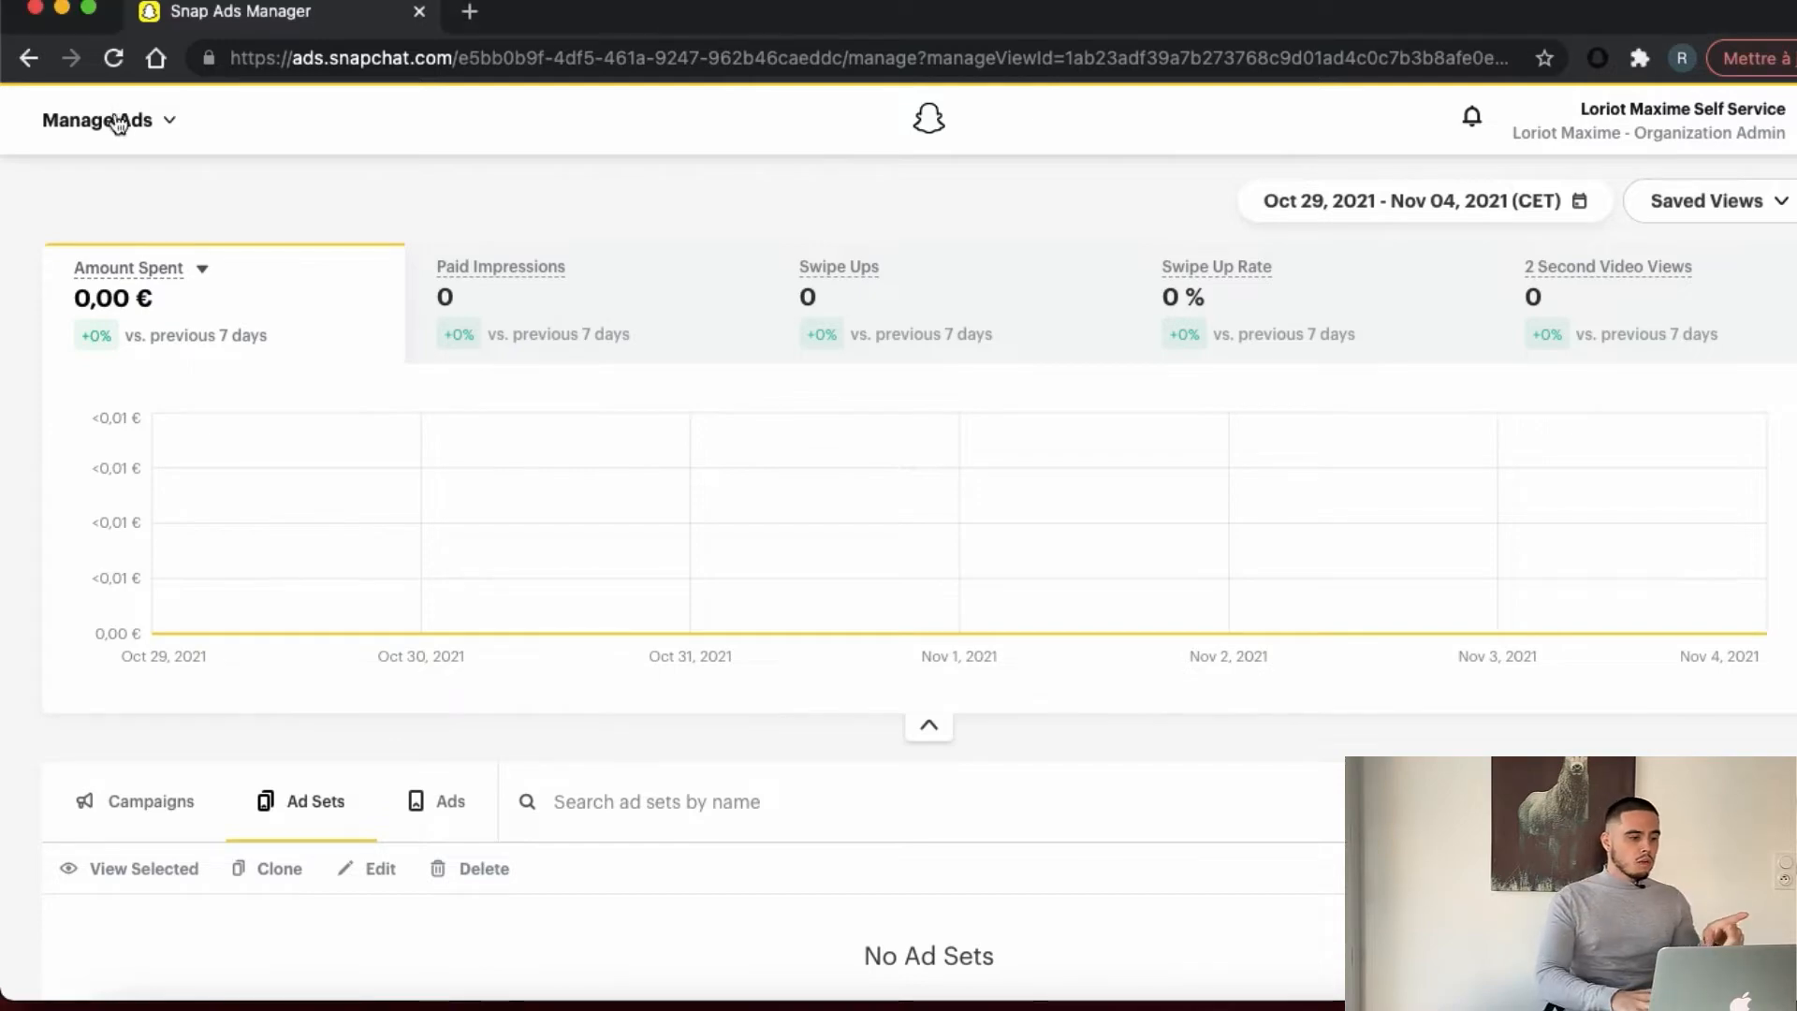
left_click(113, 129)
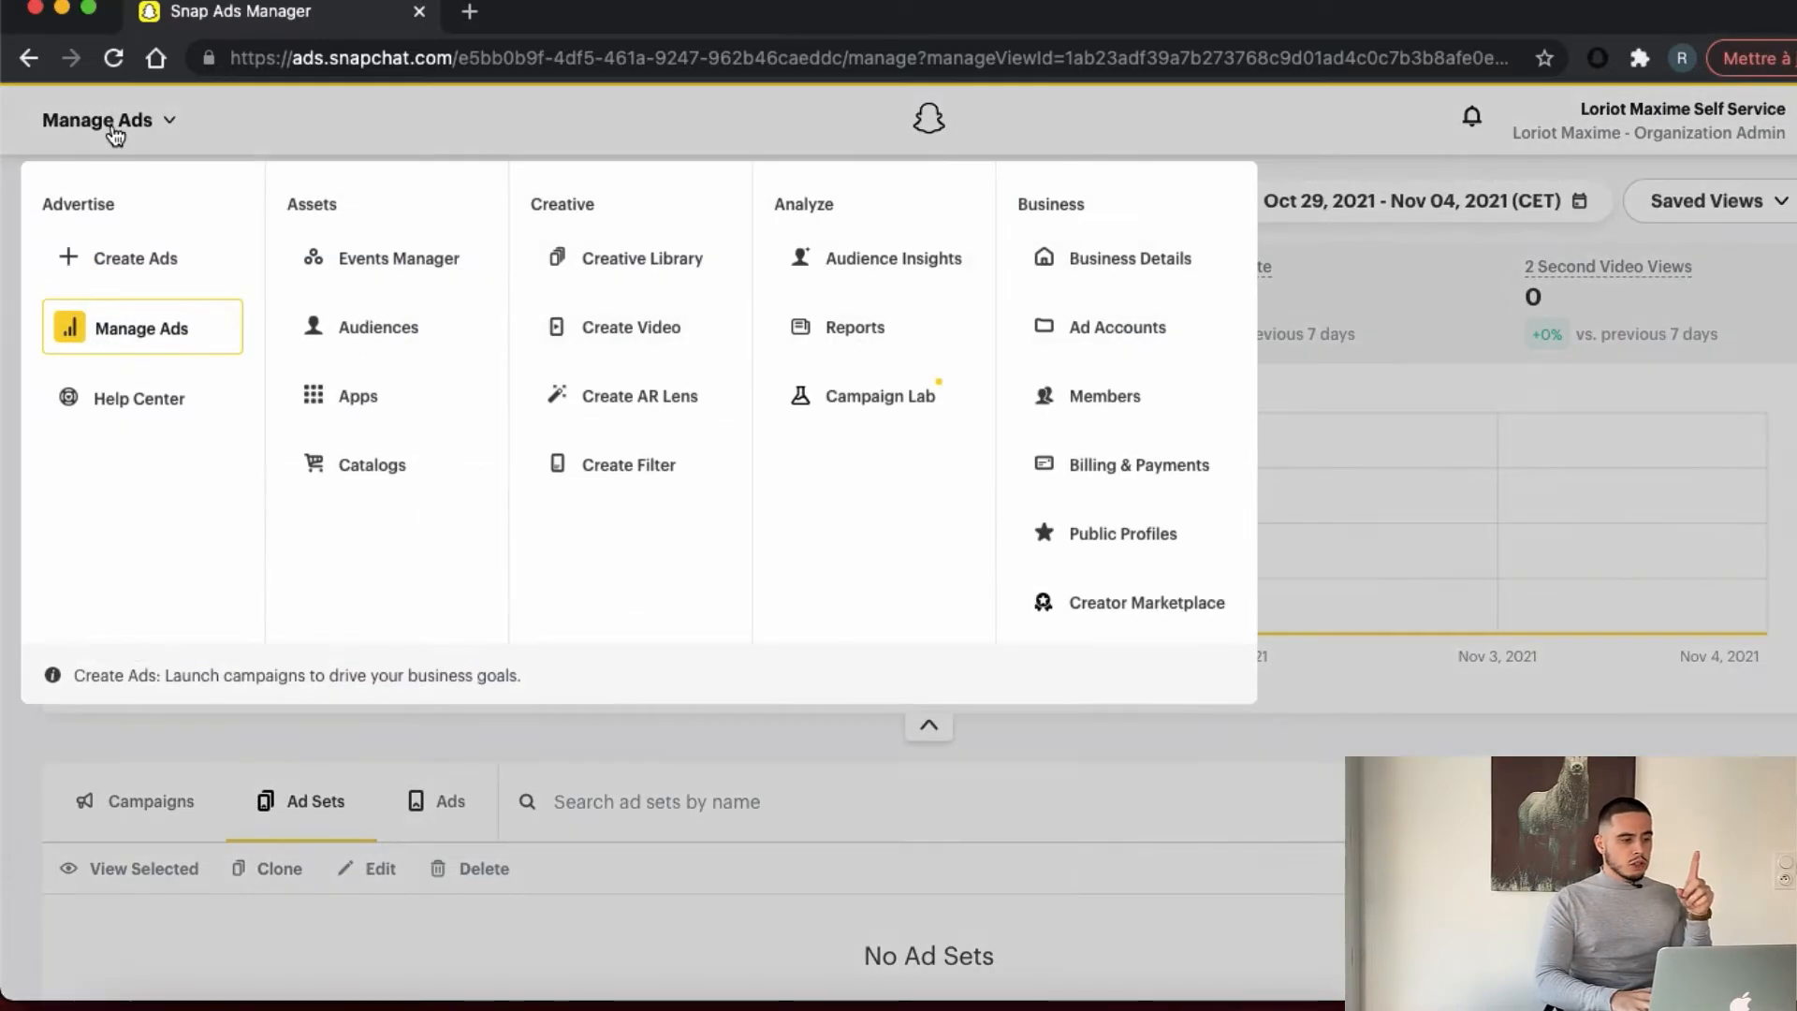
left_click(142, 347)
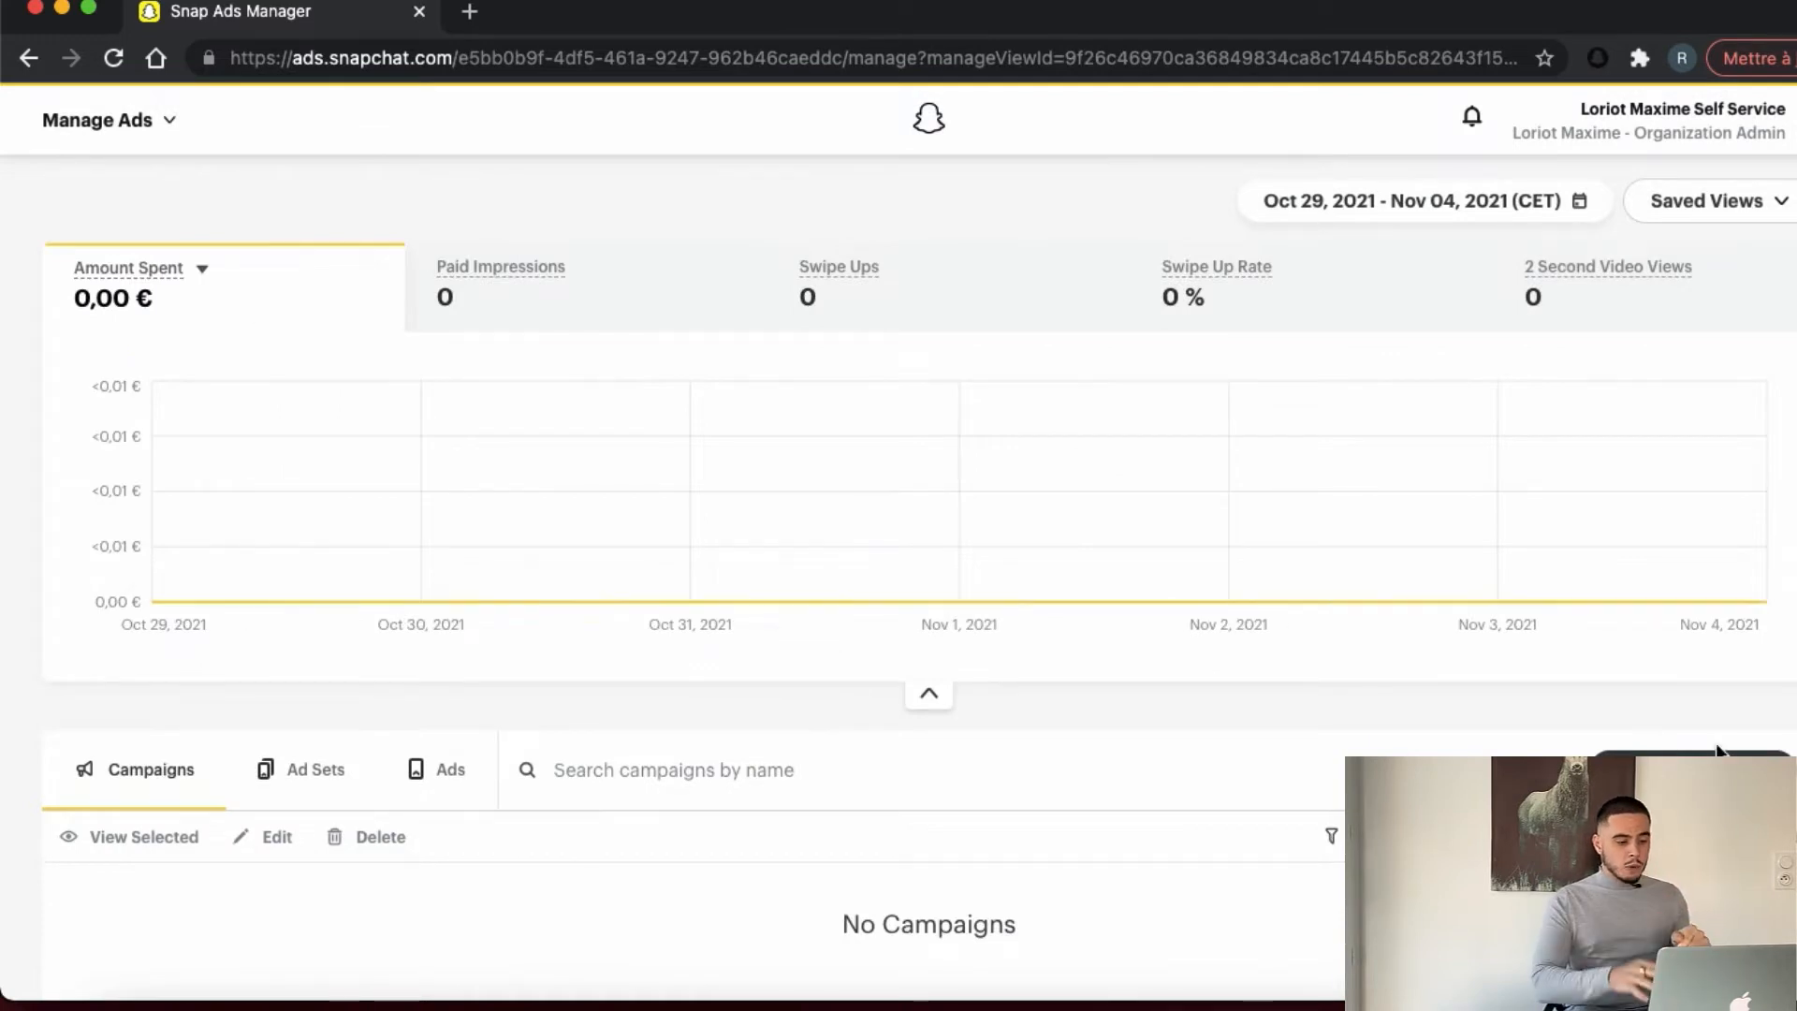
left_click(1694, 770)
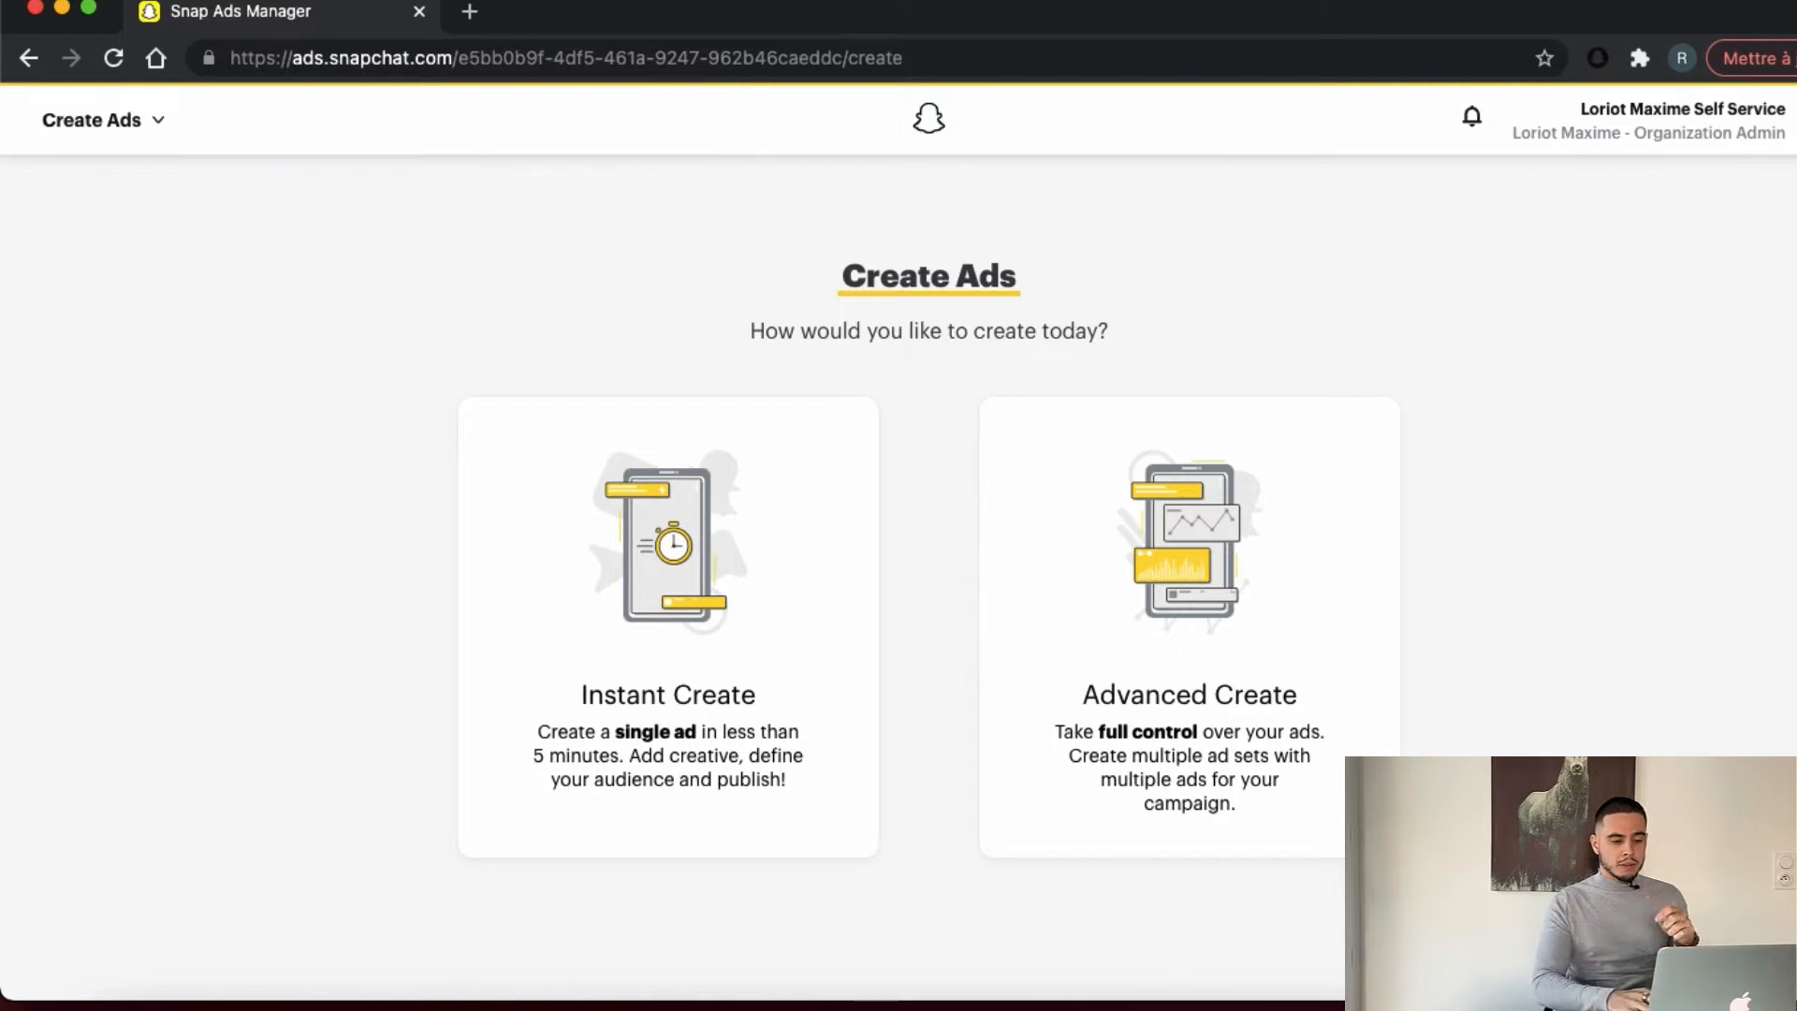
left_click(1239, 645)
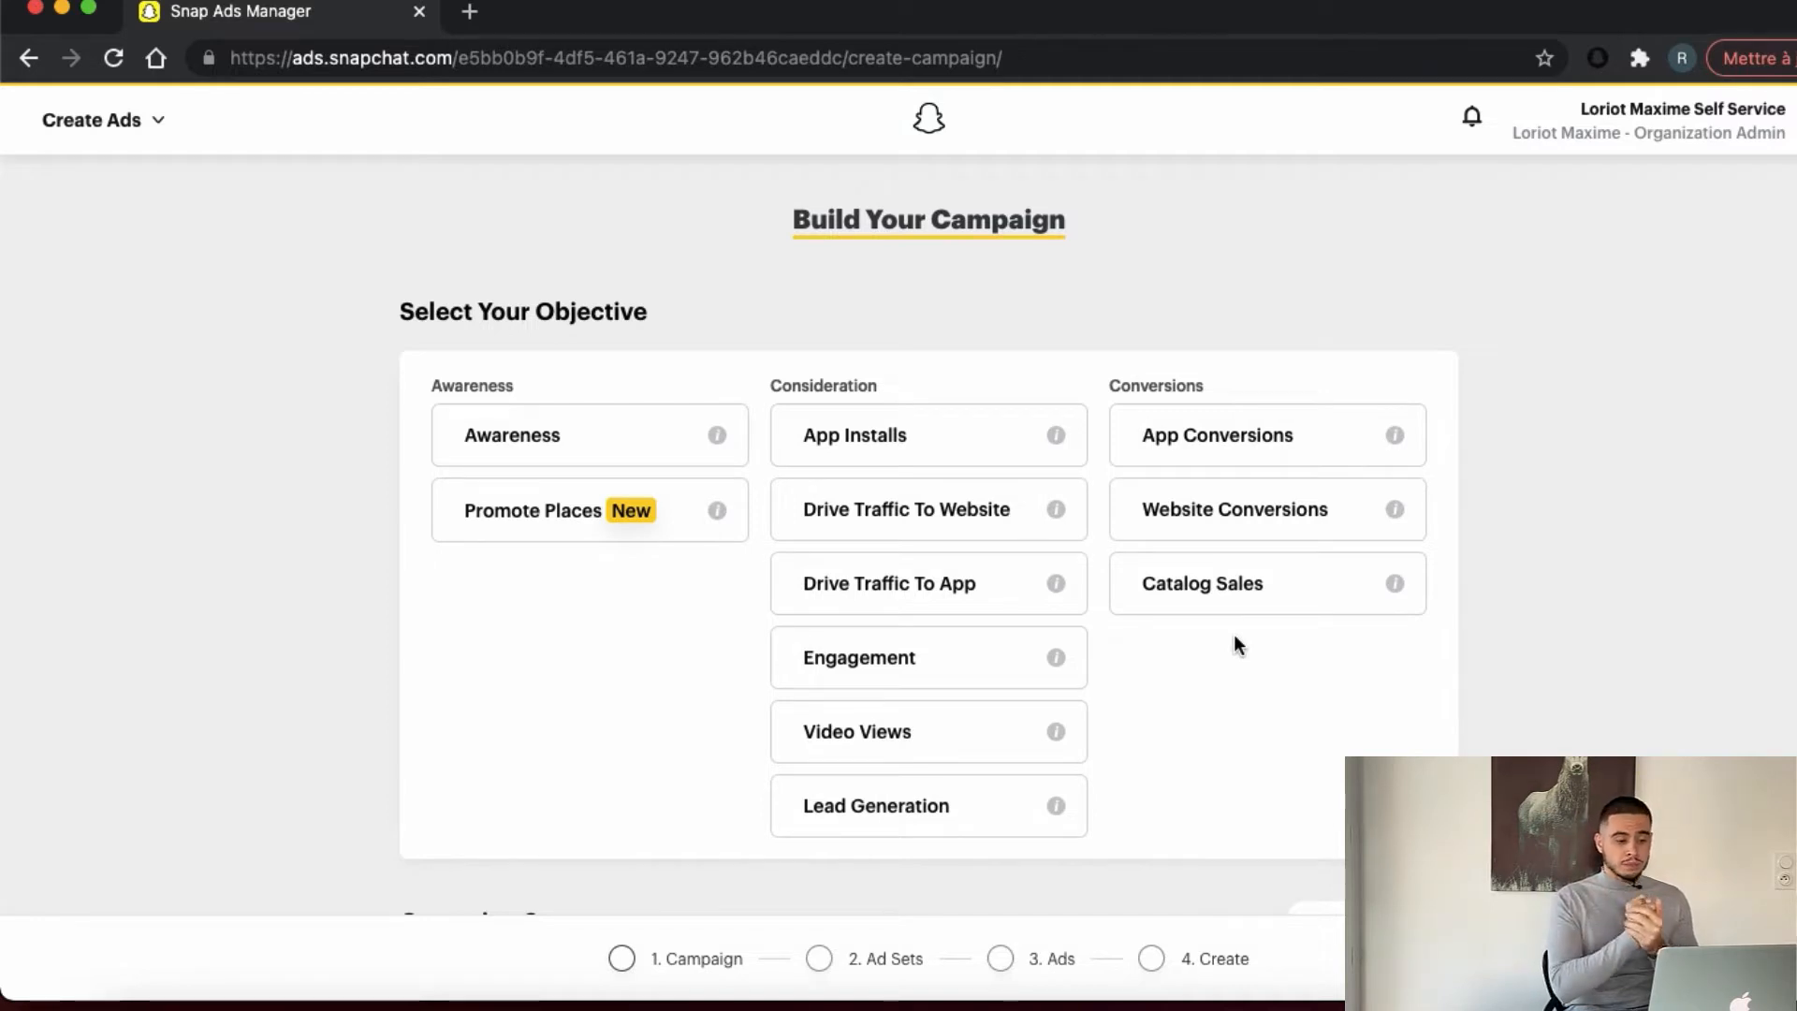
Choose Website Conversions as the campaign objective and dismiss the Snap Pixel setup prompt
scroll(1235, 642, "down", 2)
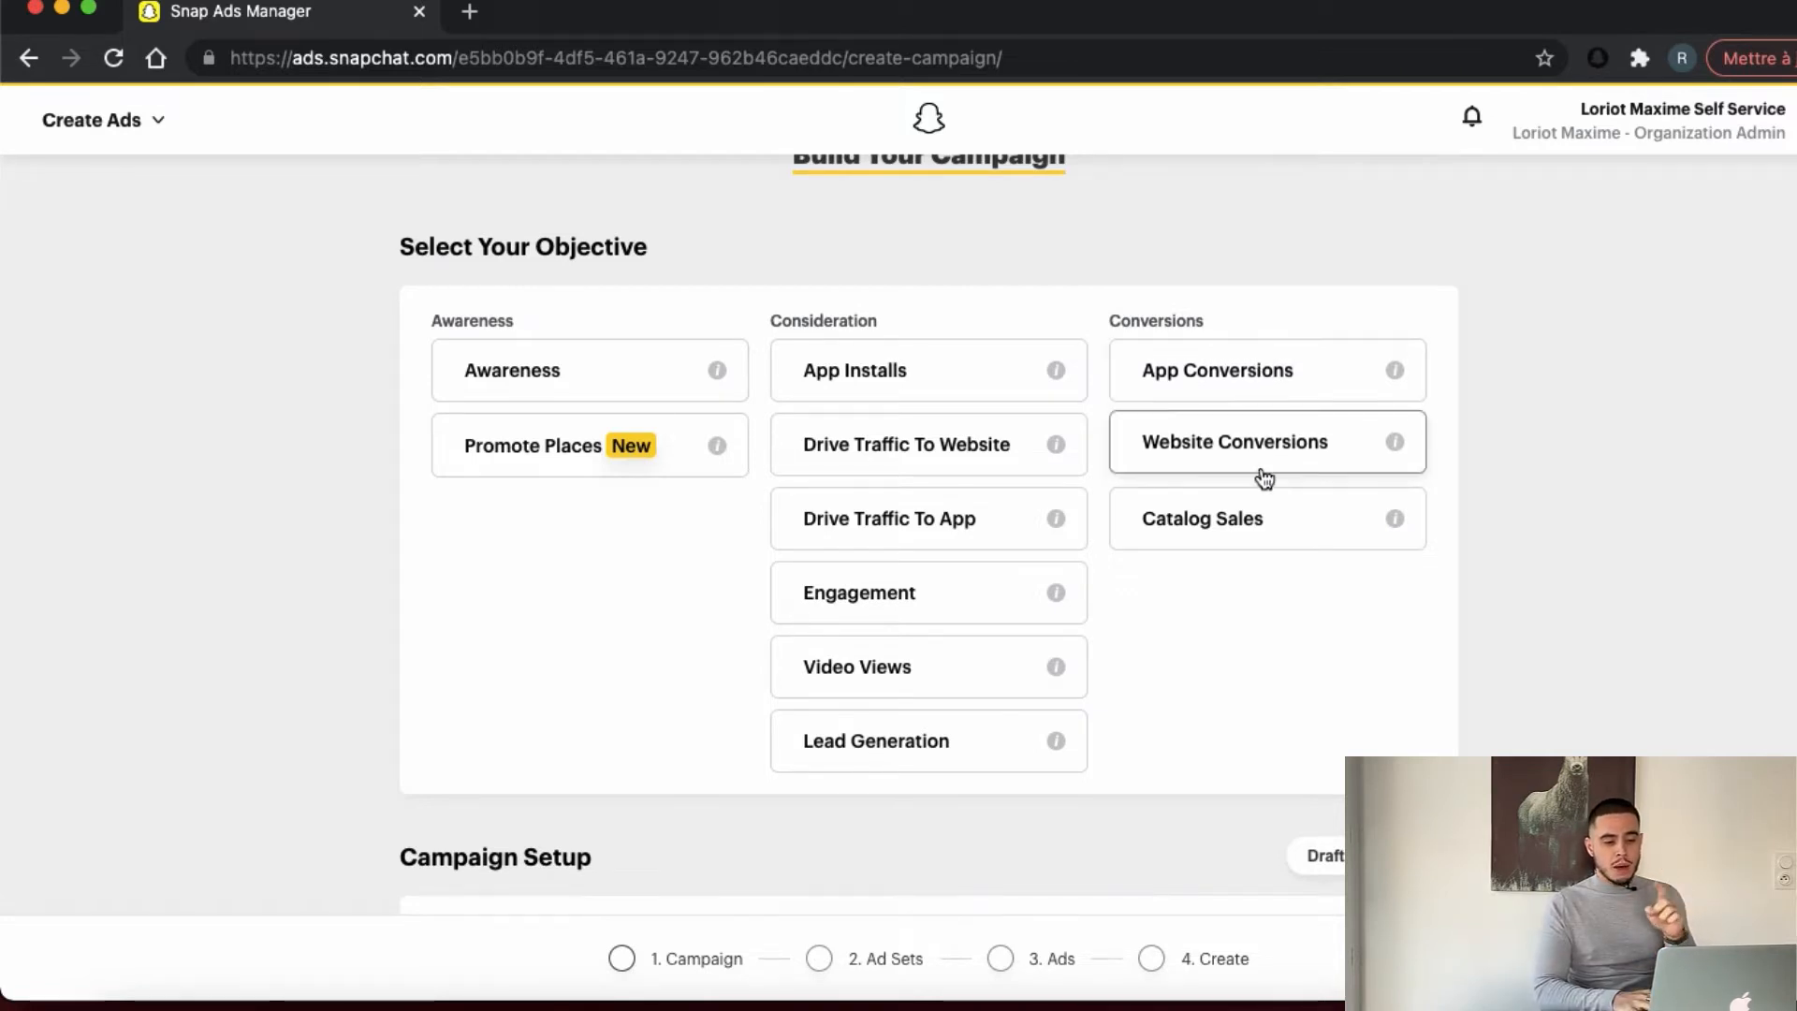
scroll(1262, 477, "down", 3)
left_click(1240, 334)
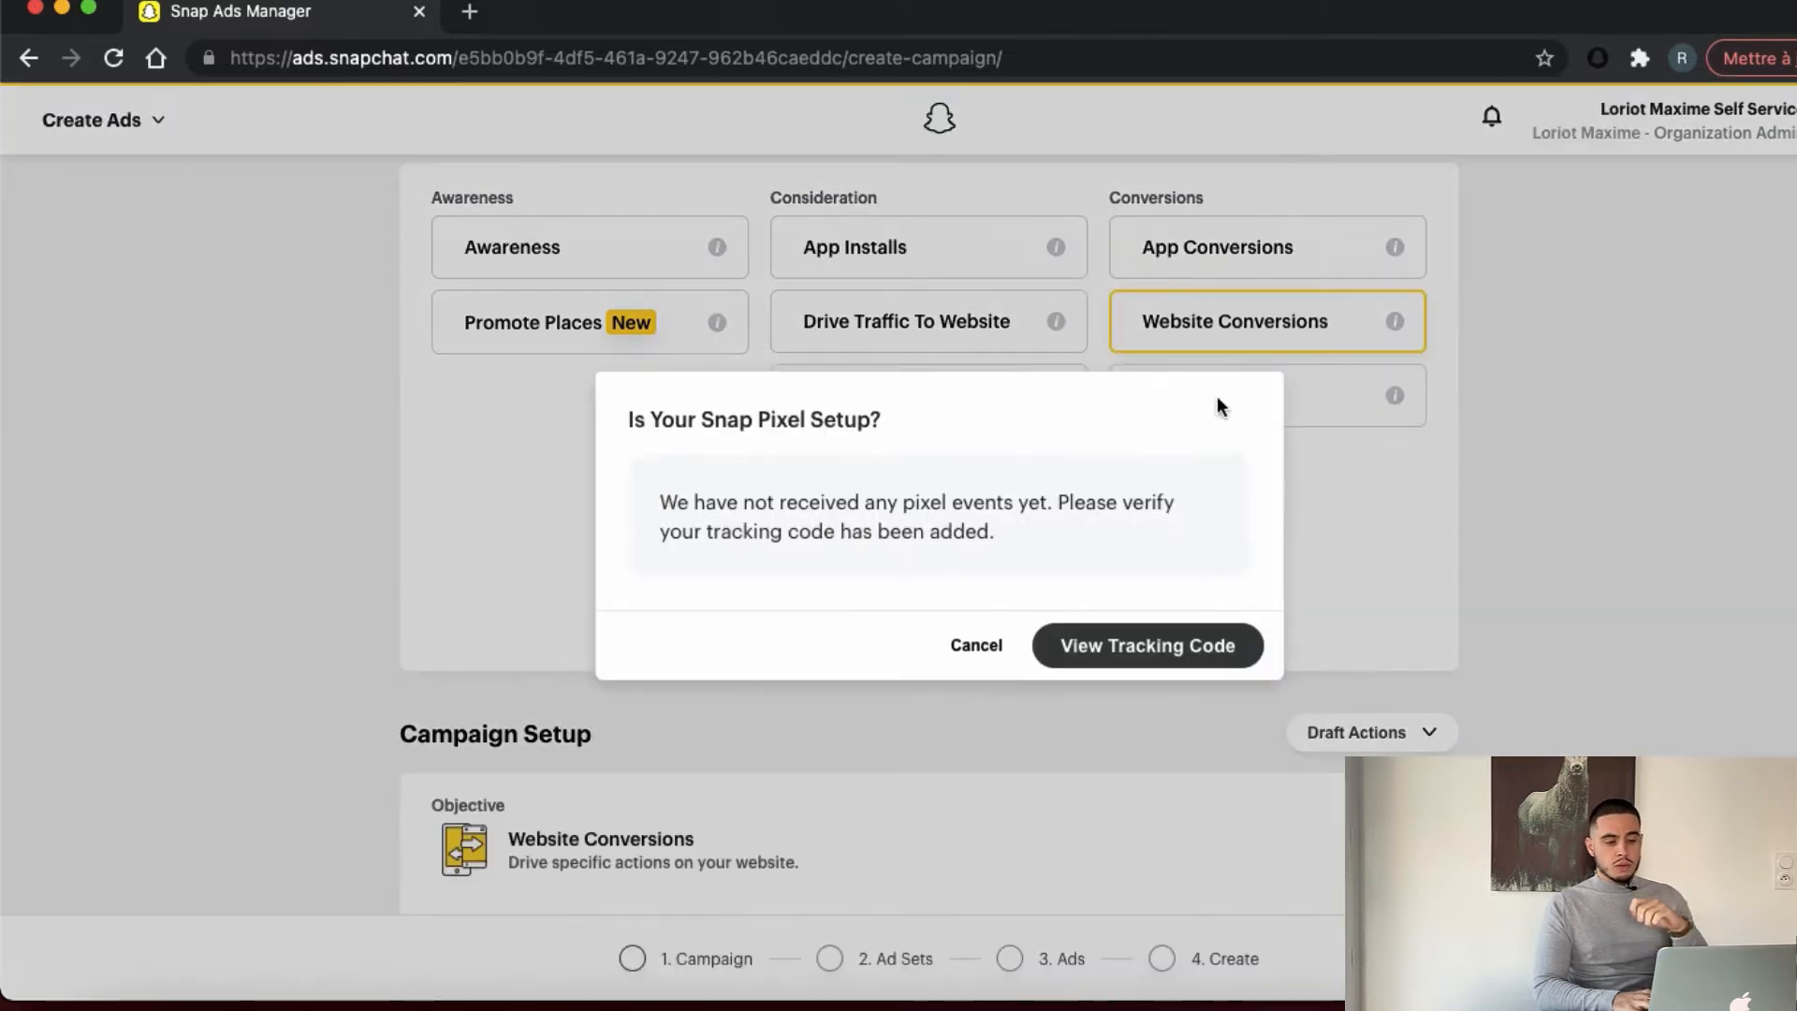
left_click(976, 646)
Name the campaign "Campagne Test" in the campaign setup
scroll(974, 646, "down", 5)
left_click(803, 557)
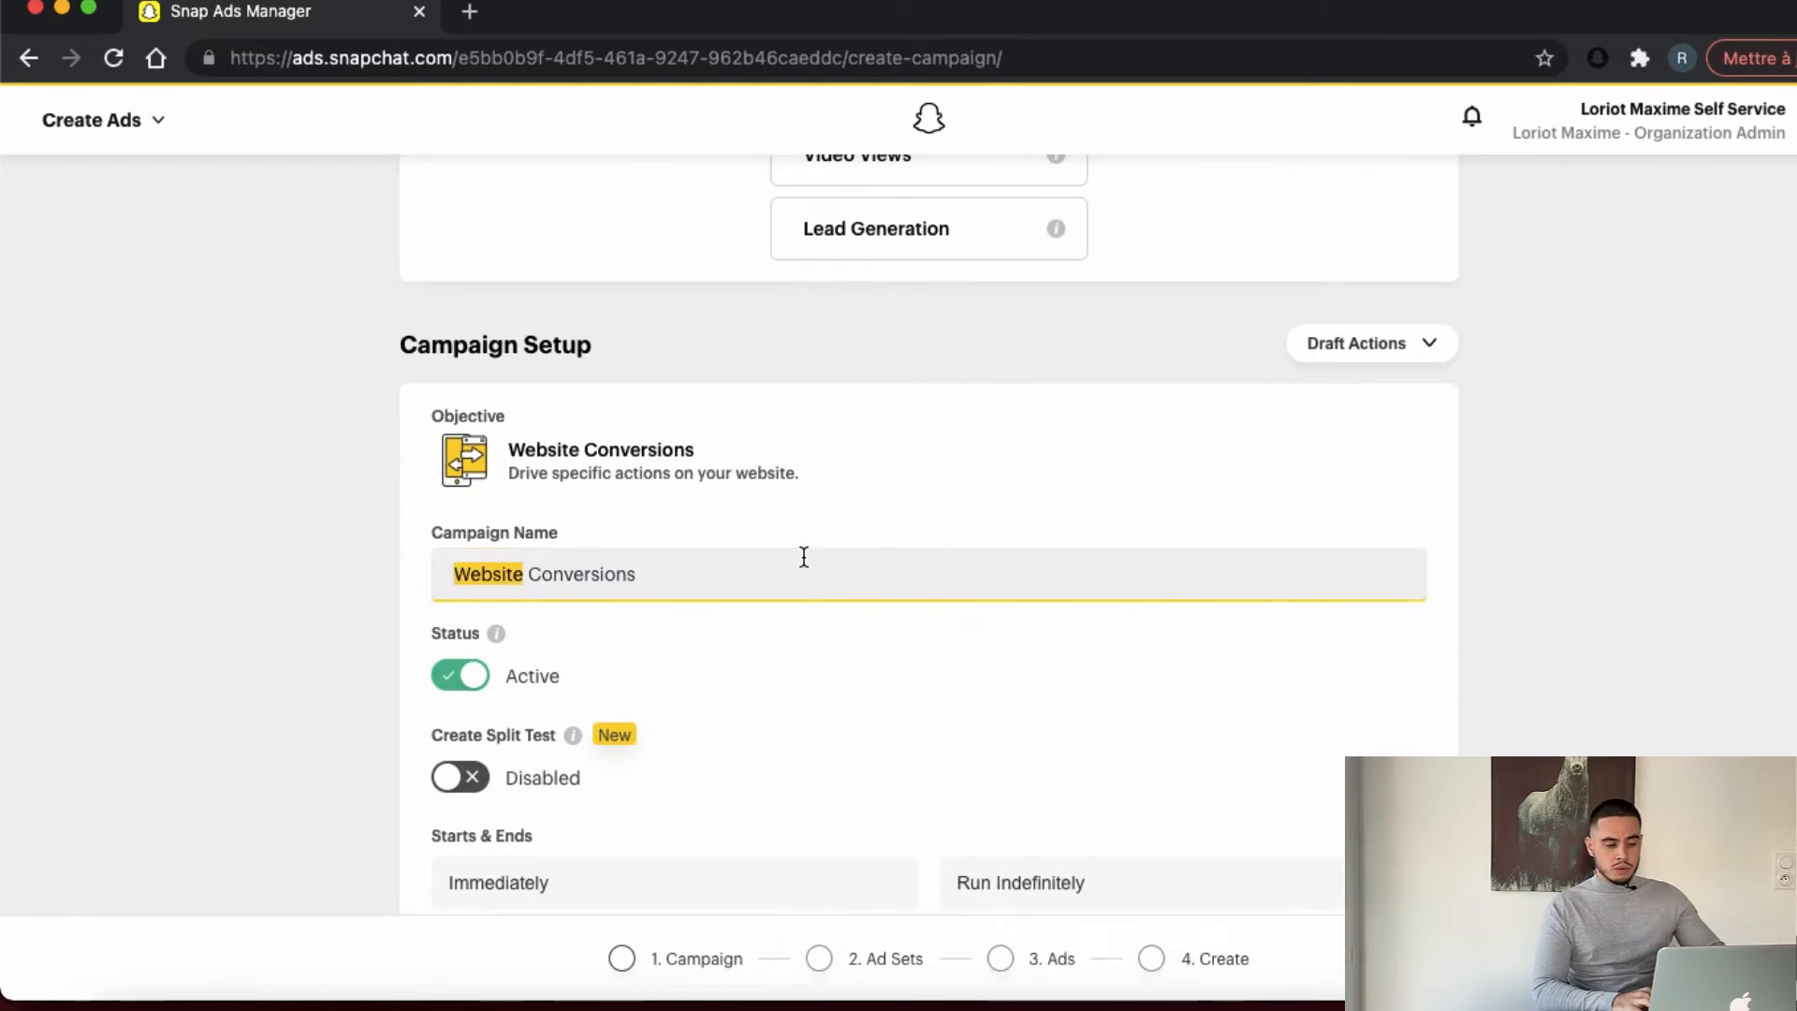
key("super+a")
type("Campa")
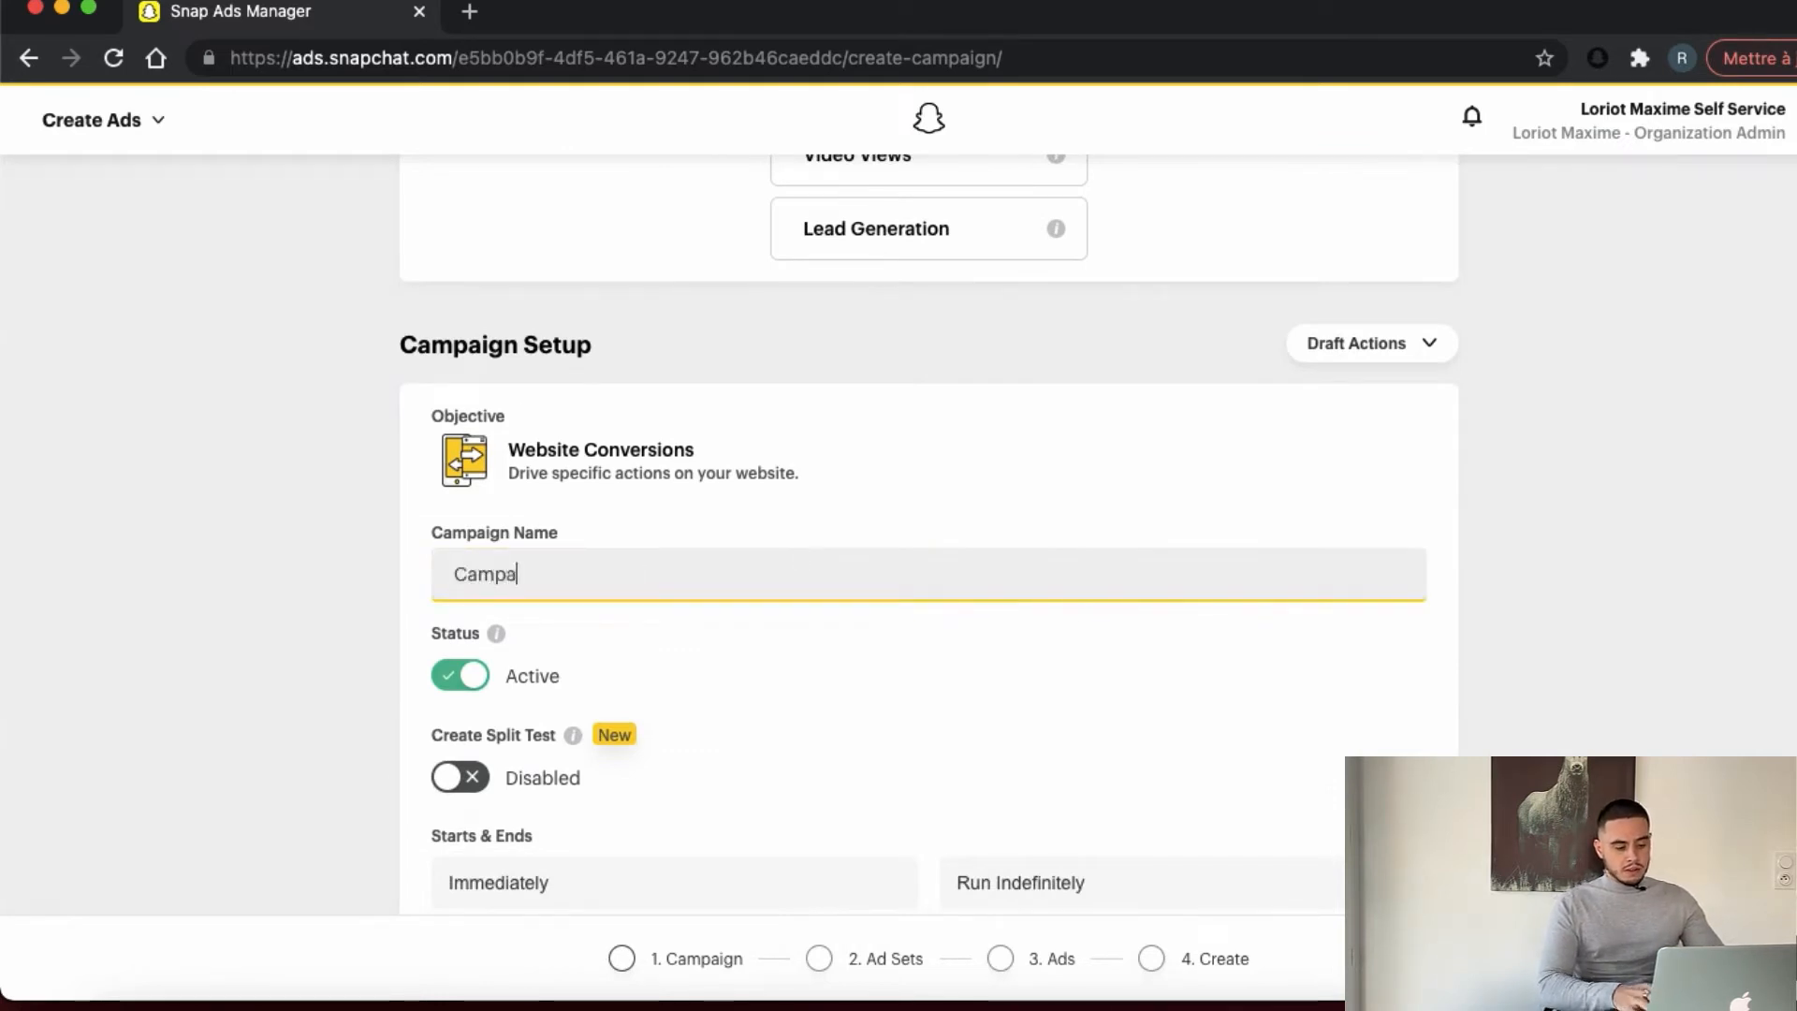
type("gne Test")
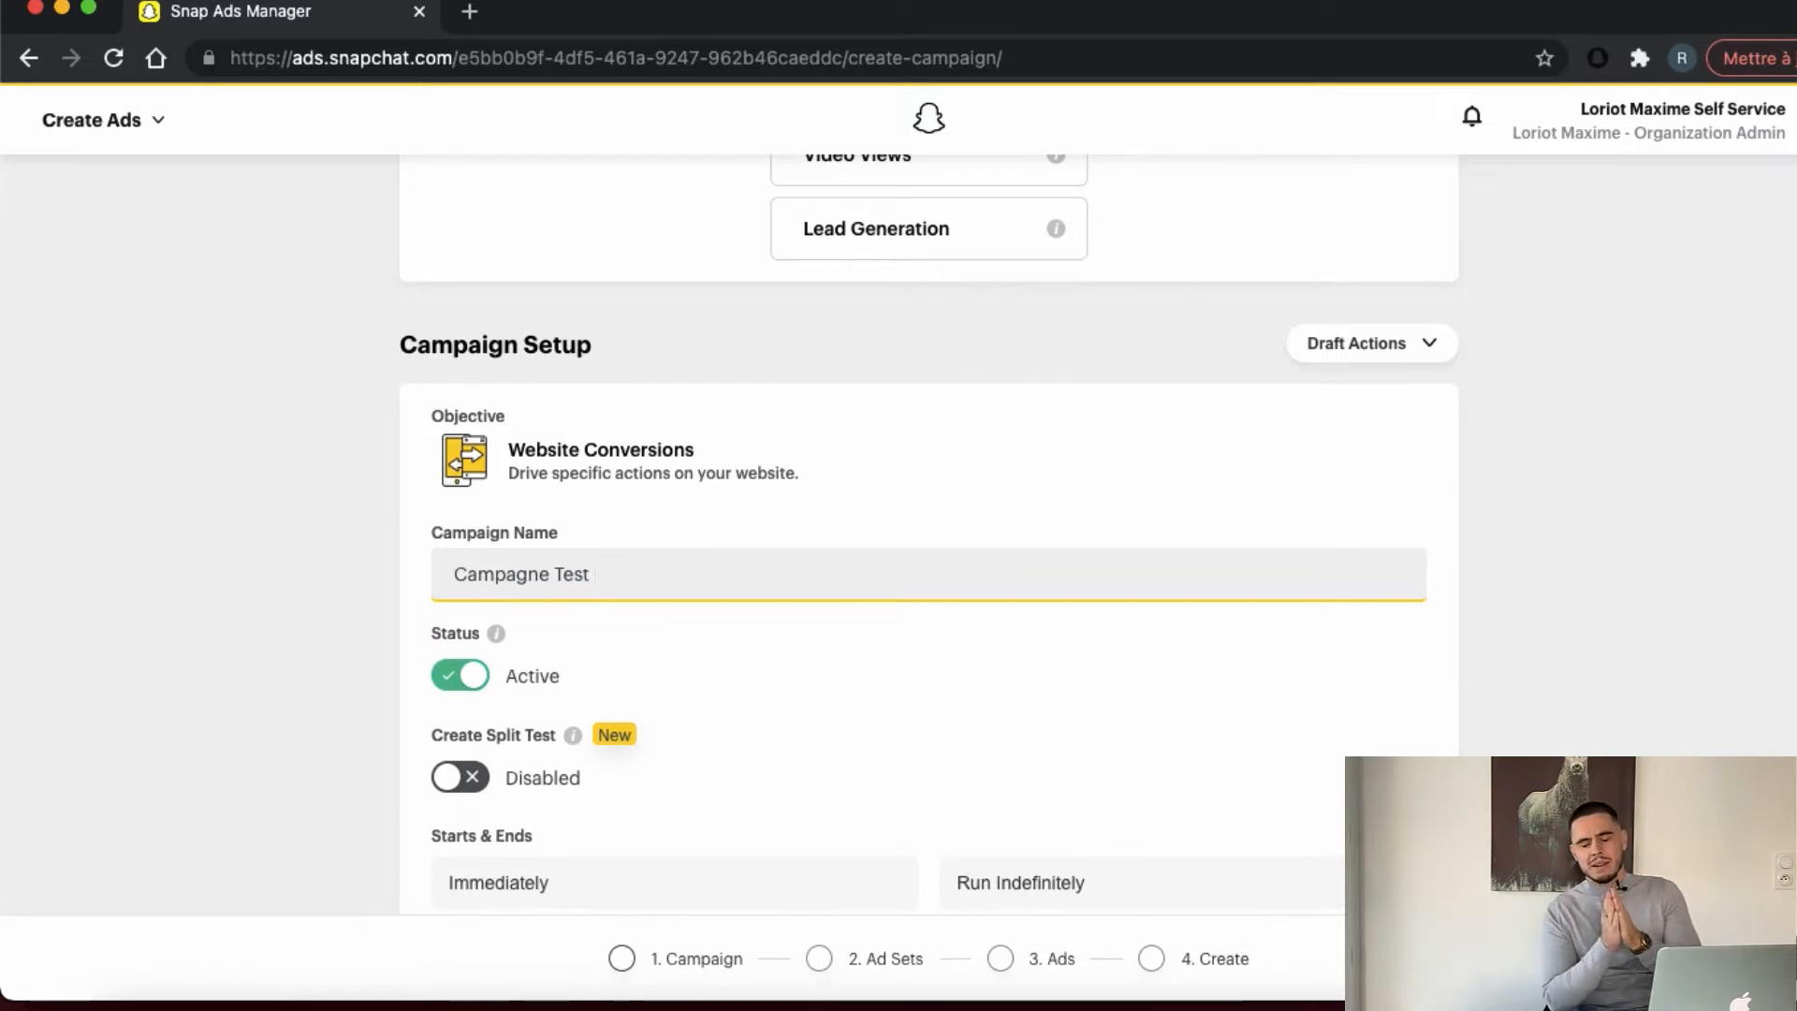
Review the campaign's schedule and spend caps, keep the defaults, and continue to the ad set setup
scroll(929, 534, "down", 2)
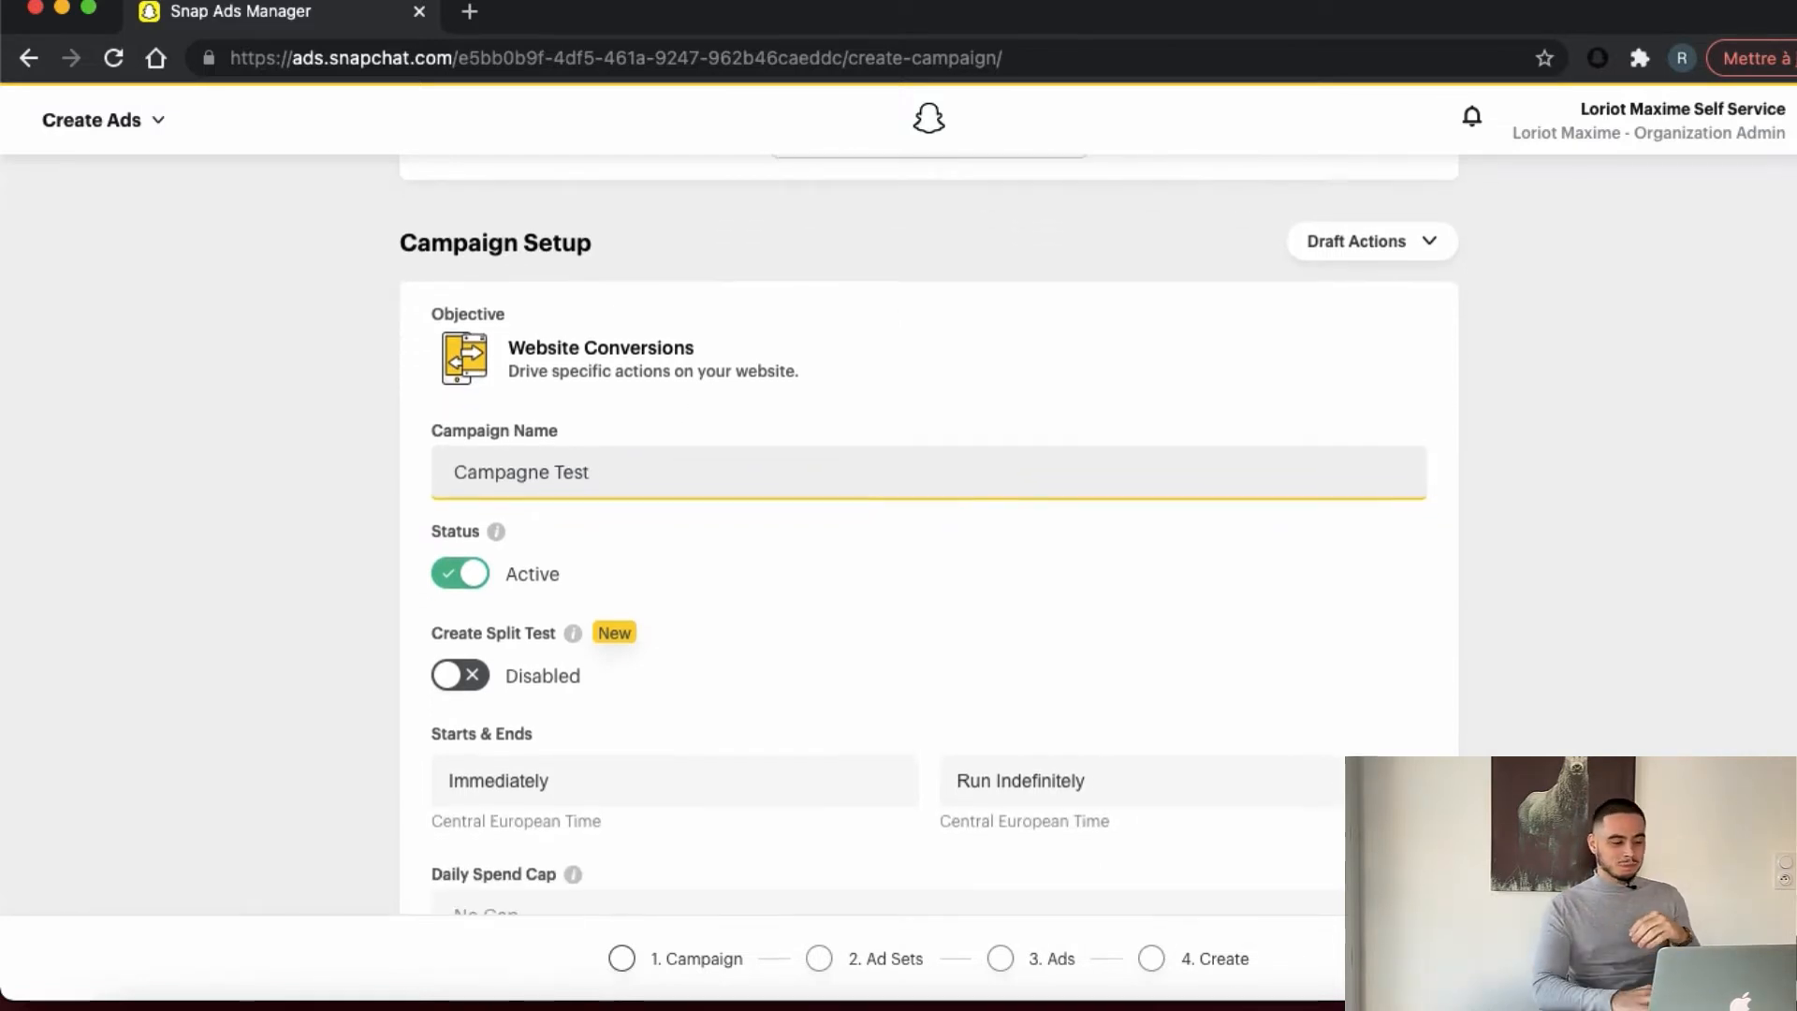
scroll(929, 534, "down", 2)
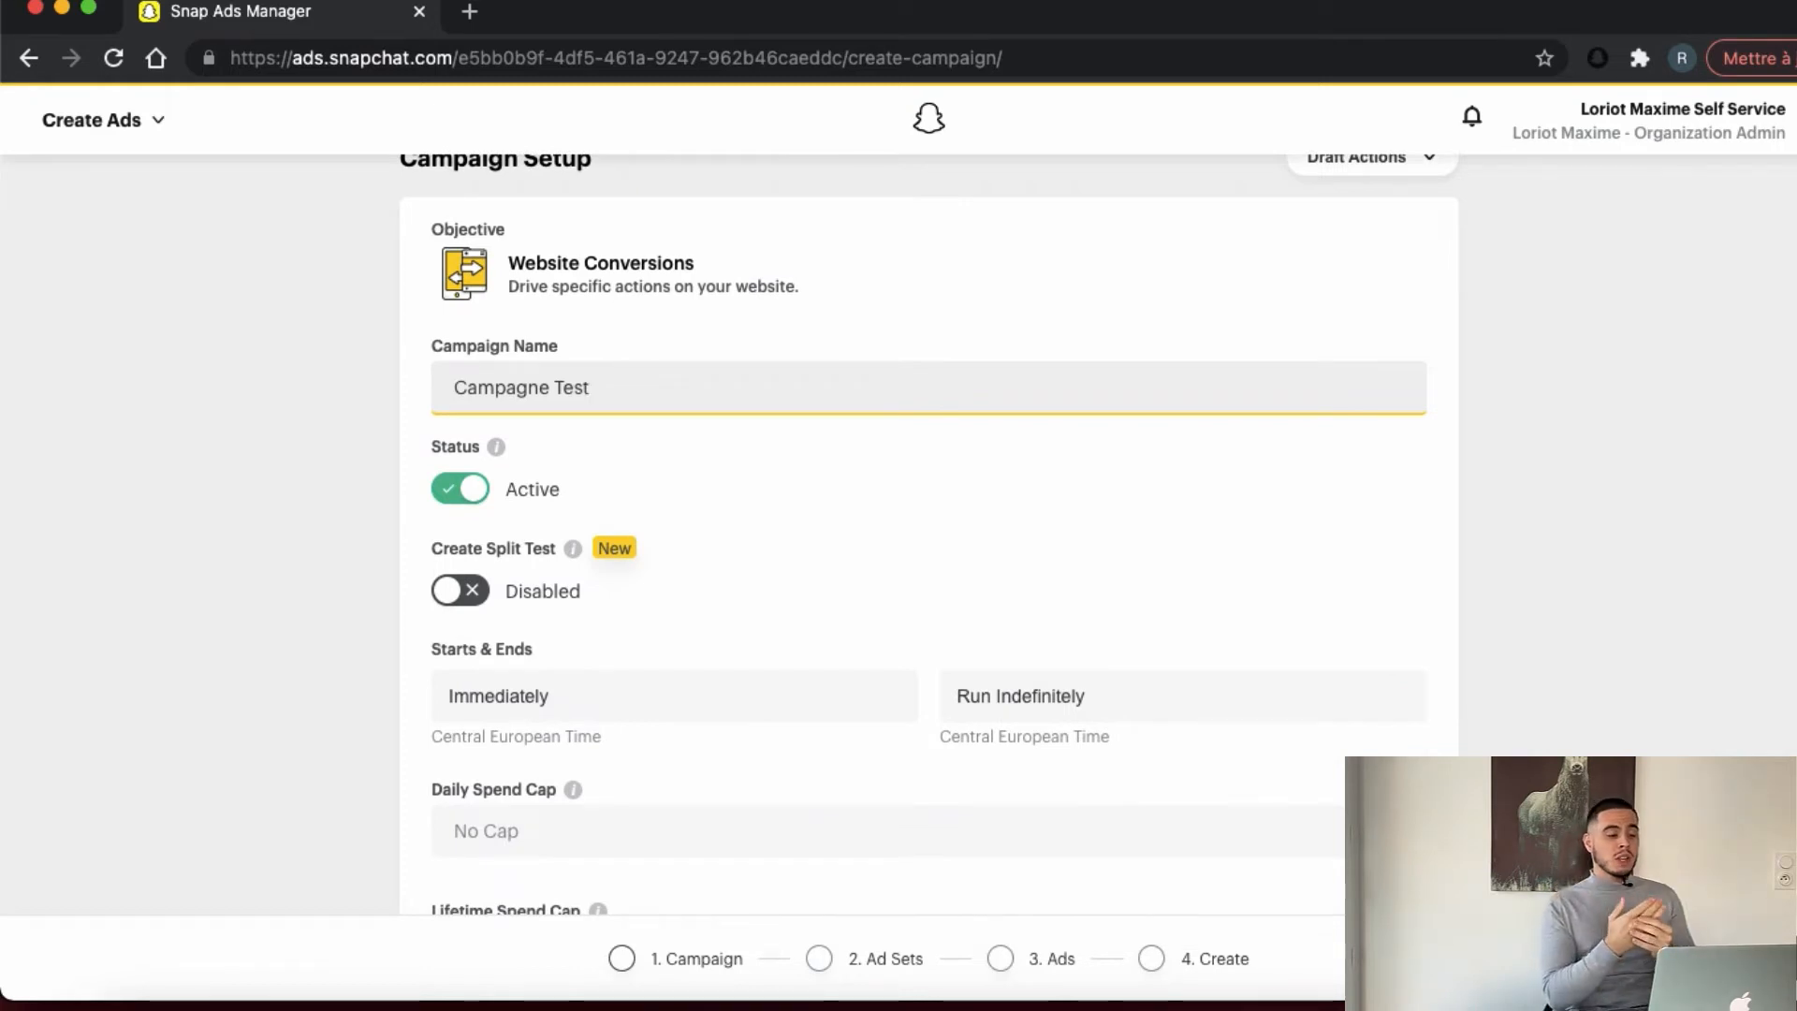
scroll(674, 575, "down", 3)
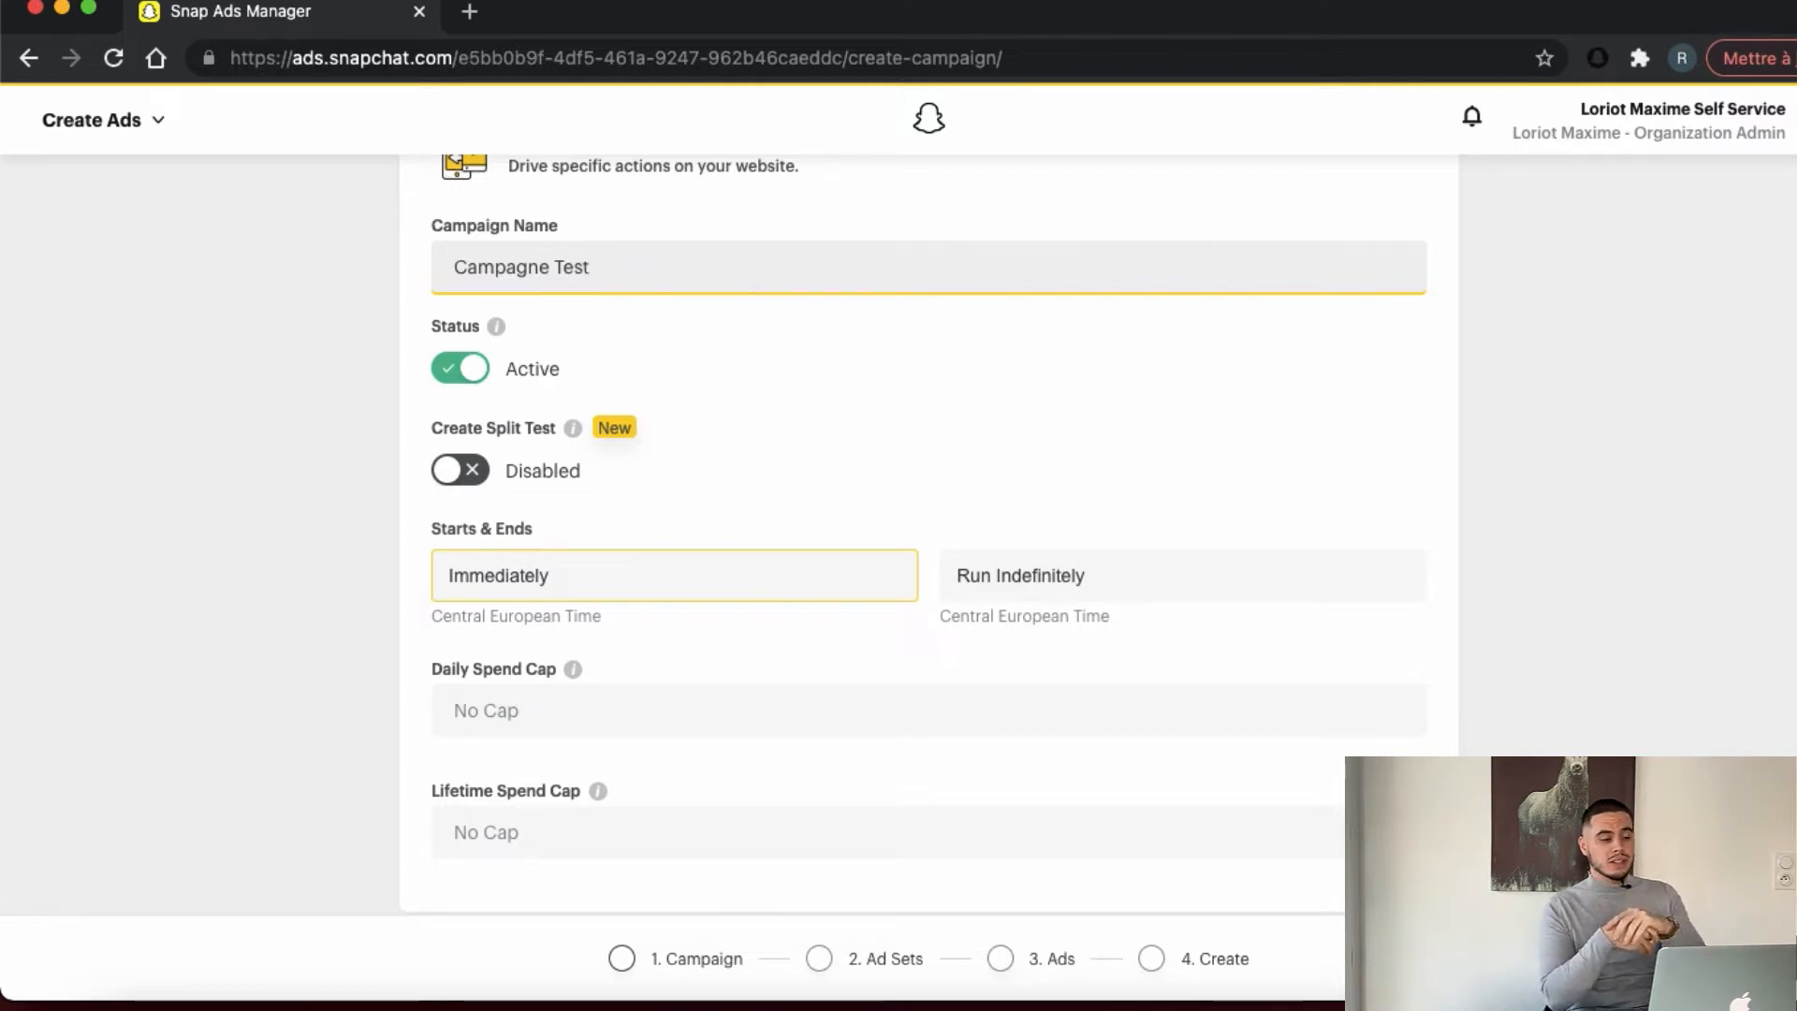
scroll(674, 575, "down", 1)
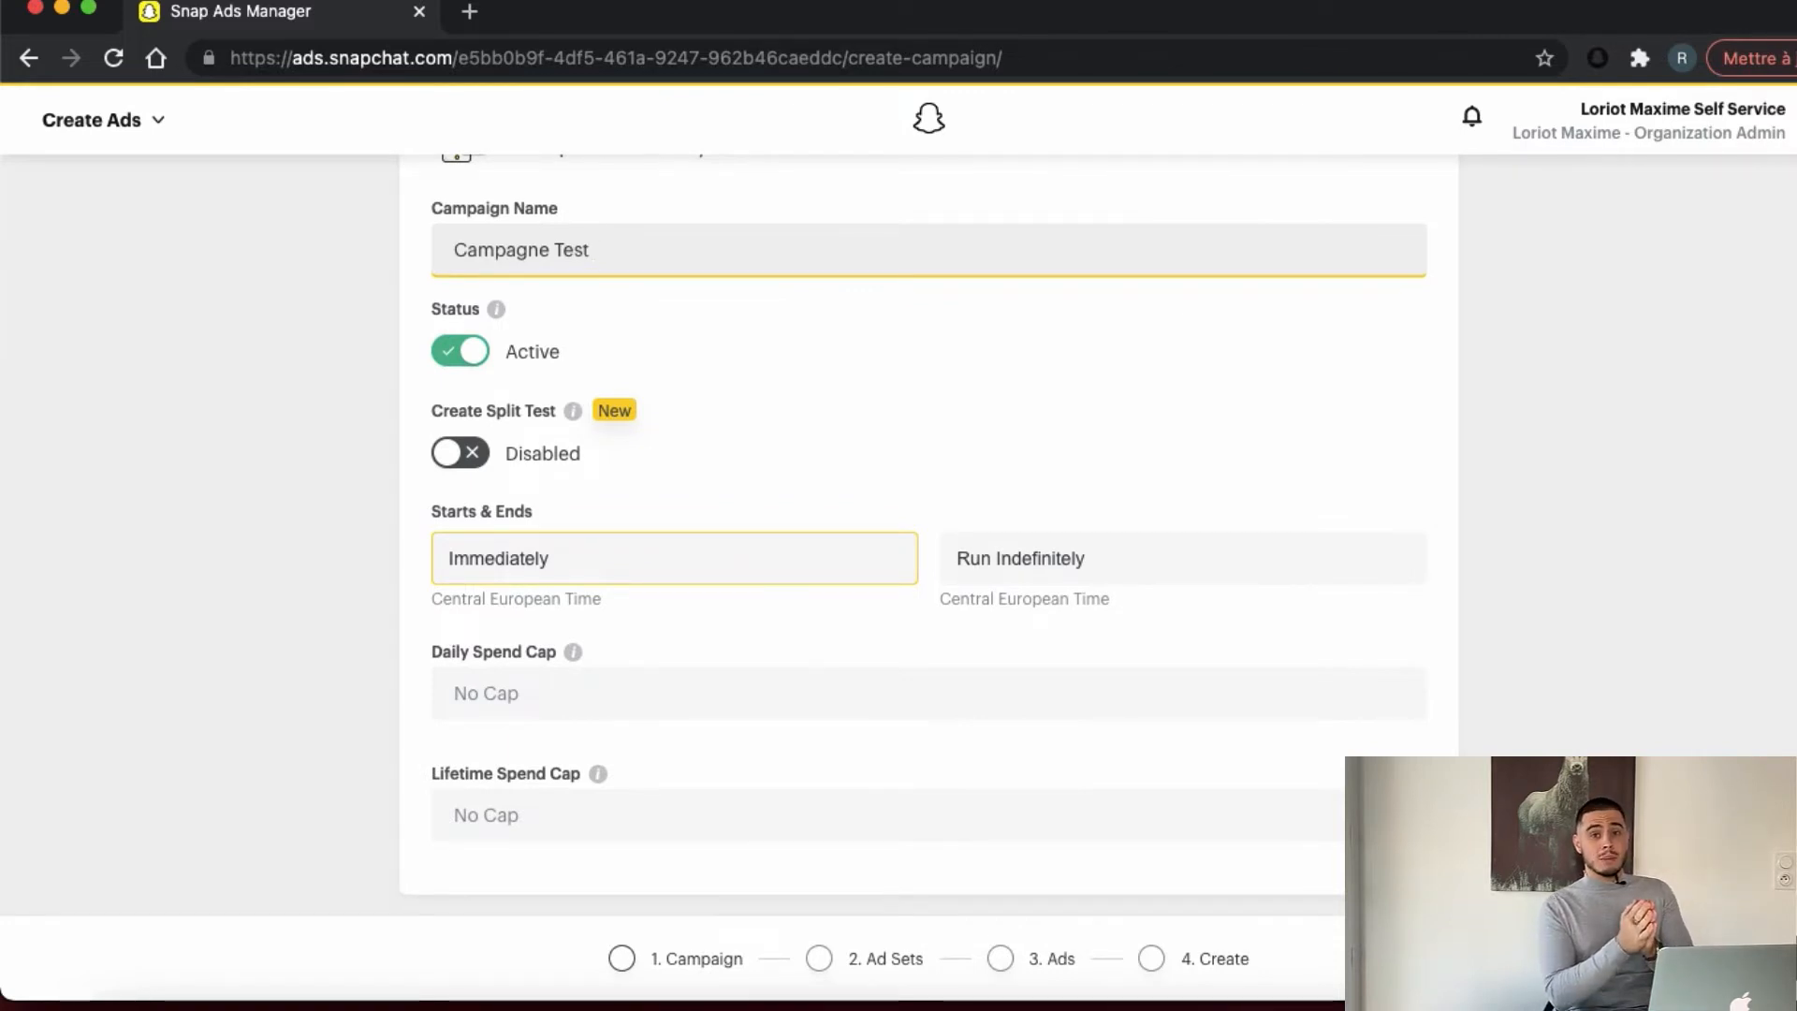
left_click(649, 564)
left_click(979, 489)
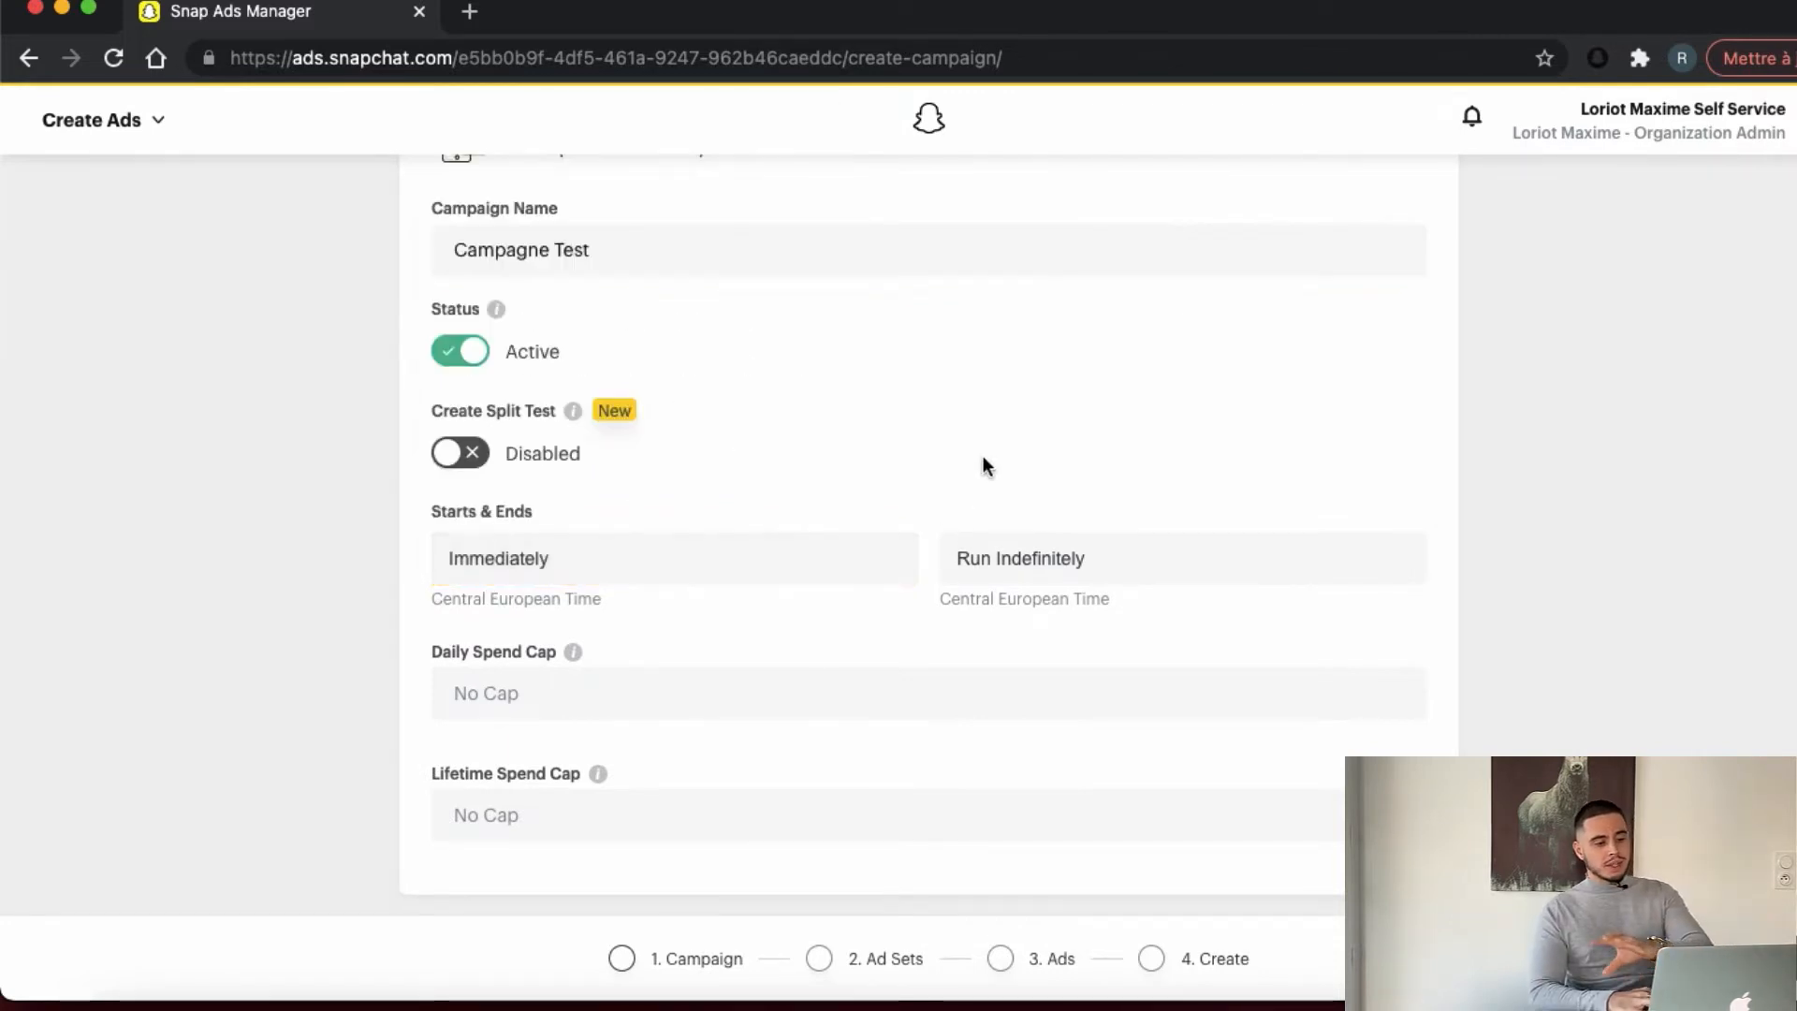
scroll(834, 586, "up", 5)
scroll(833, 593, "down", 5)
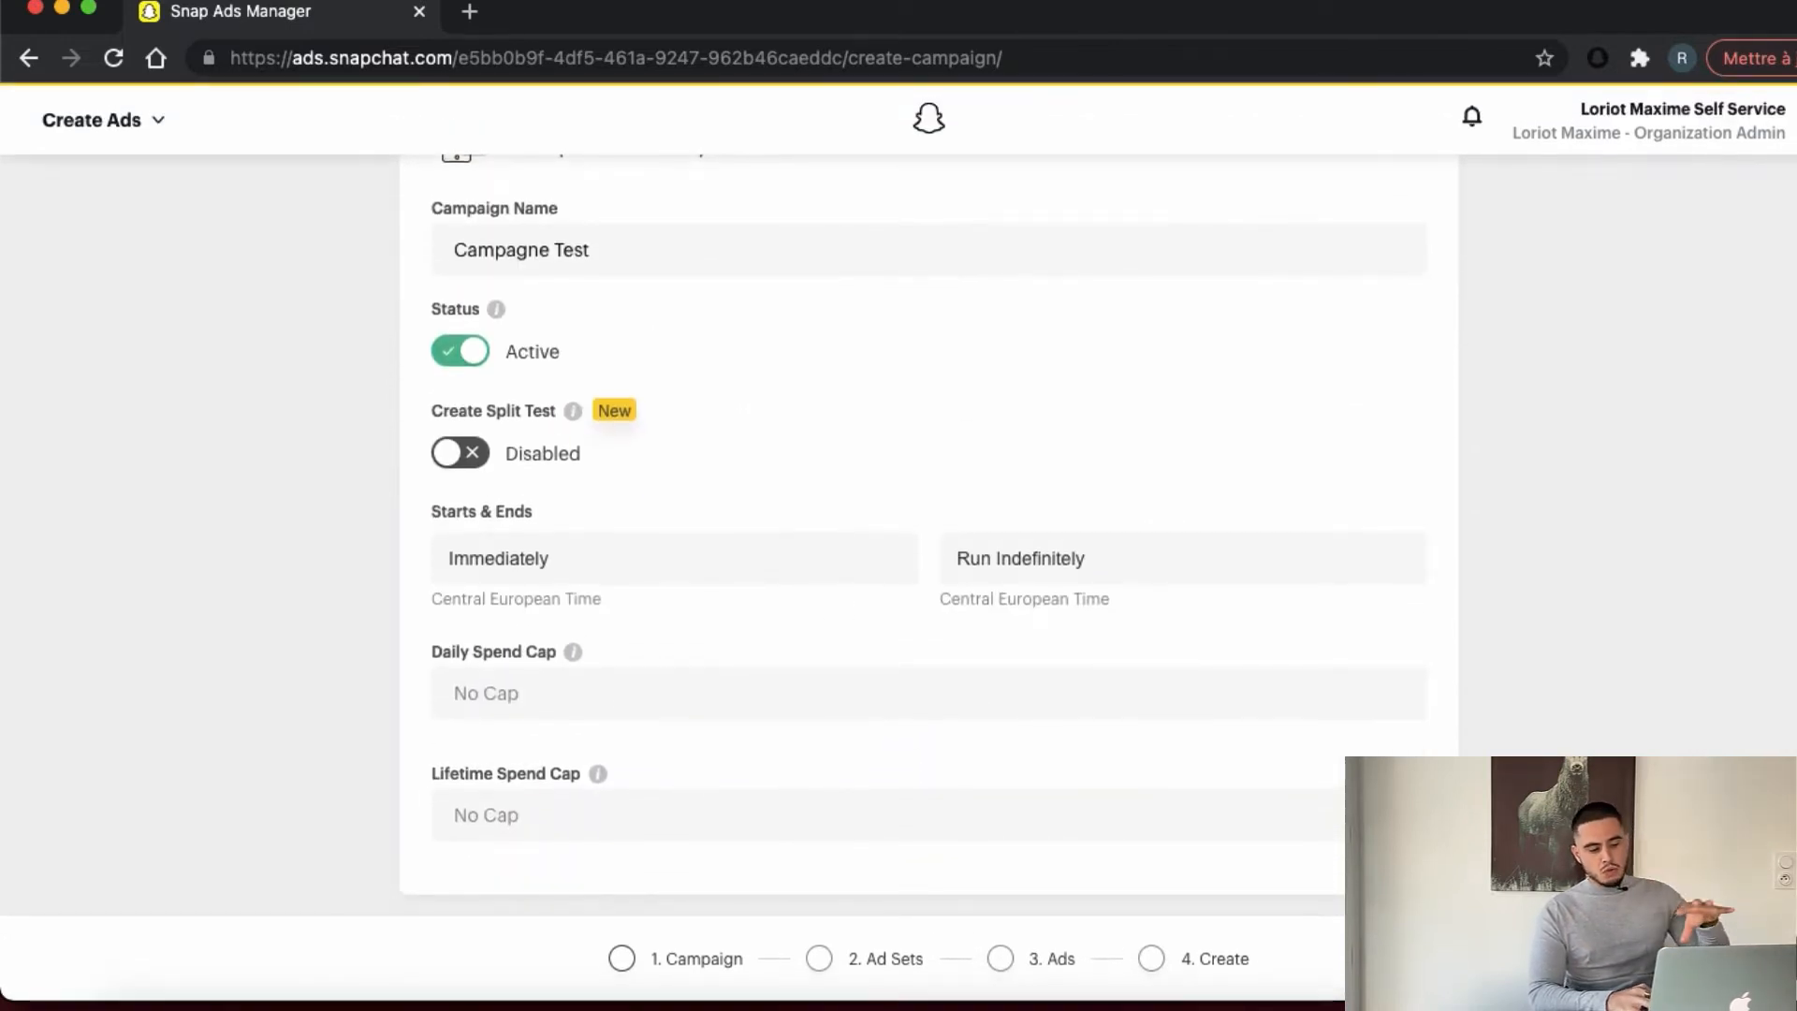
left_click(1730, 958)
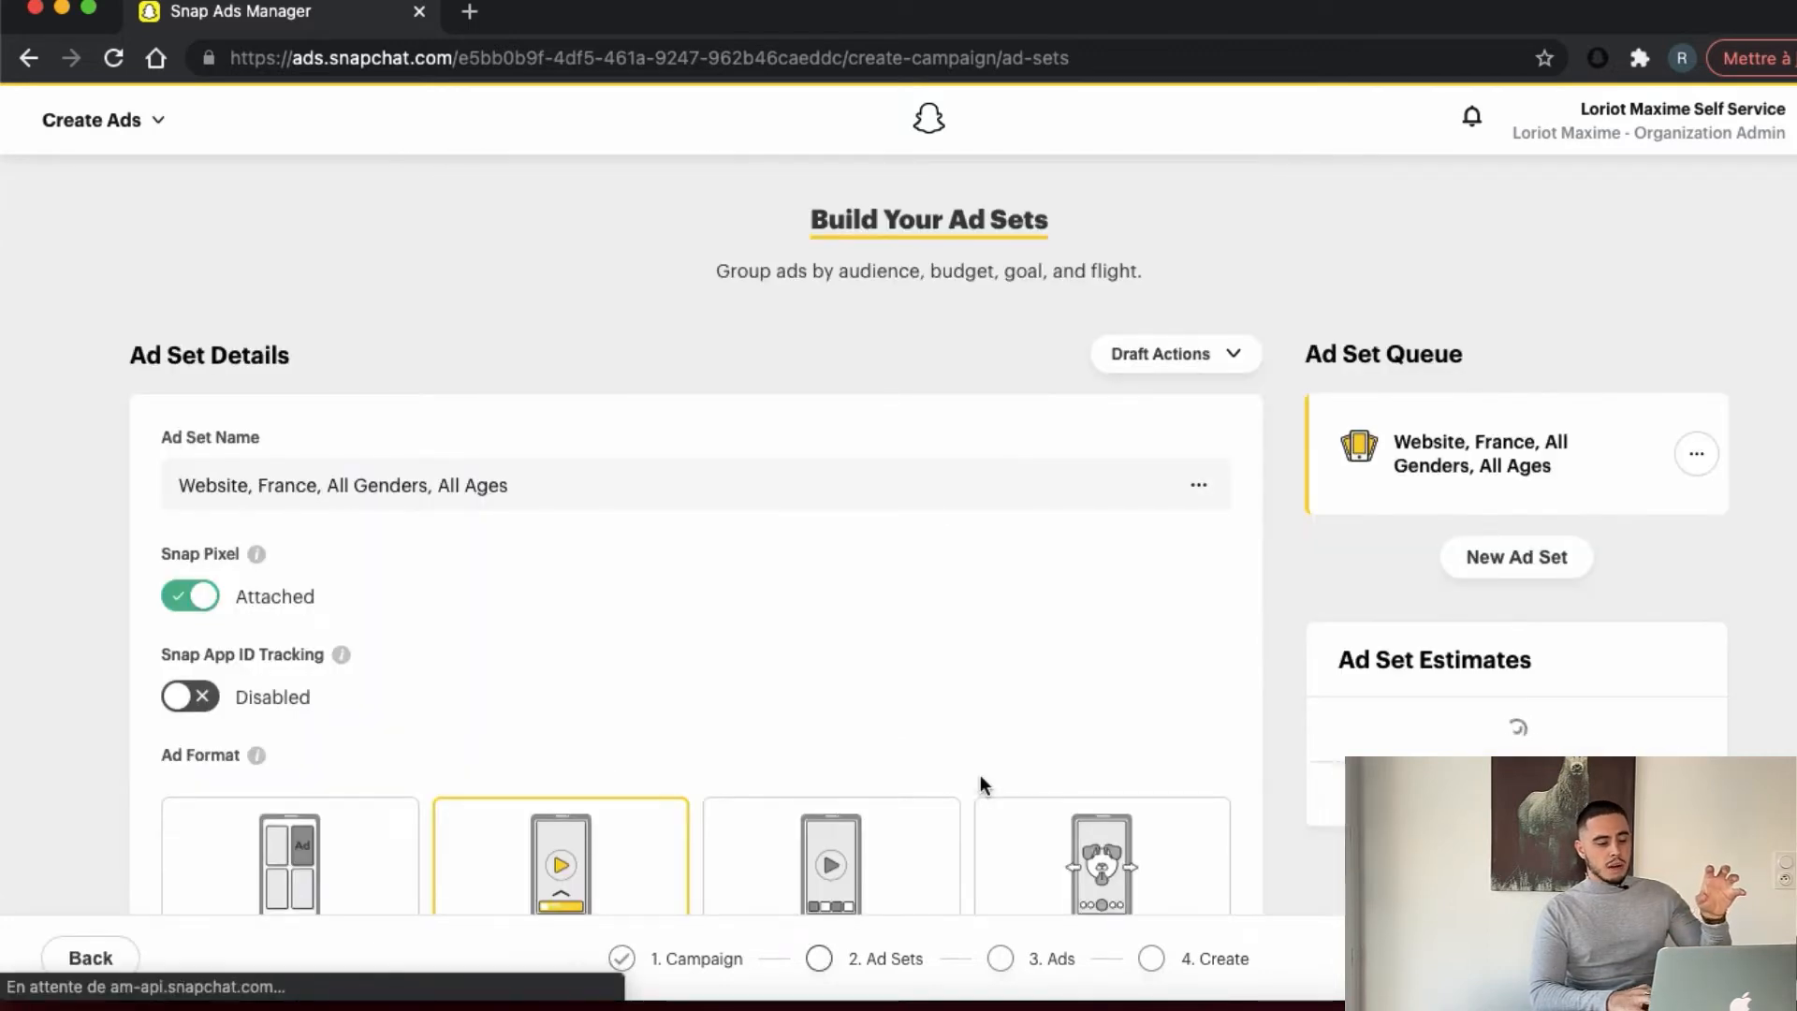
Rename the ad set as "Reality TV Fans"
left_click(393, 495)
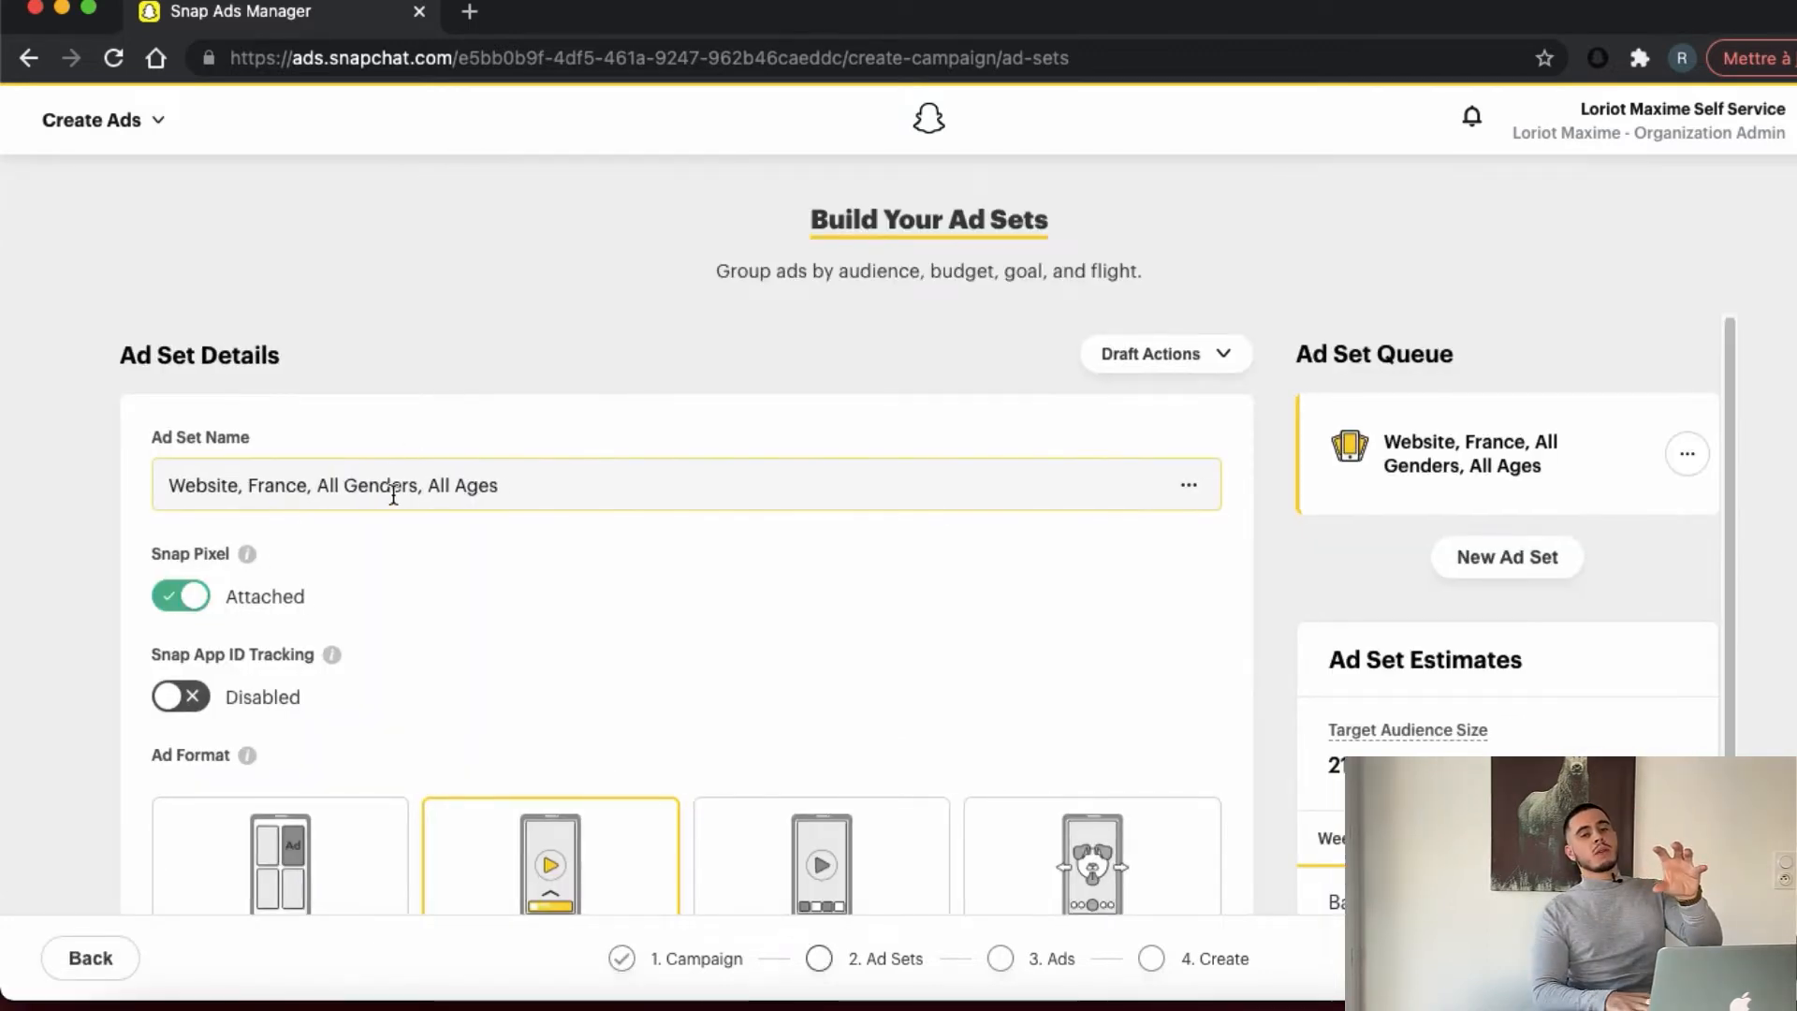
double_click(390, 499)
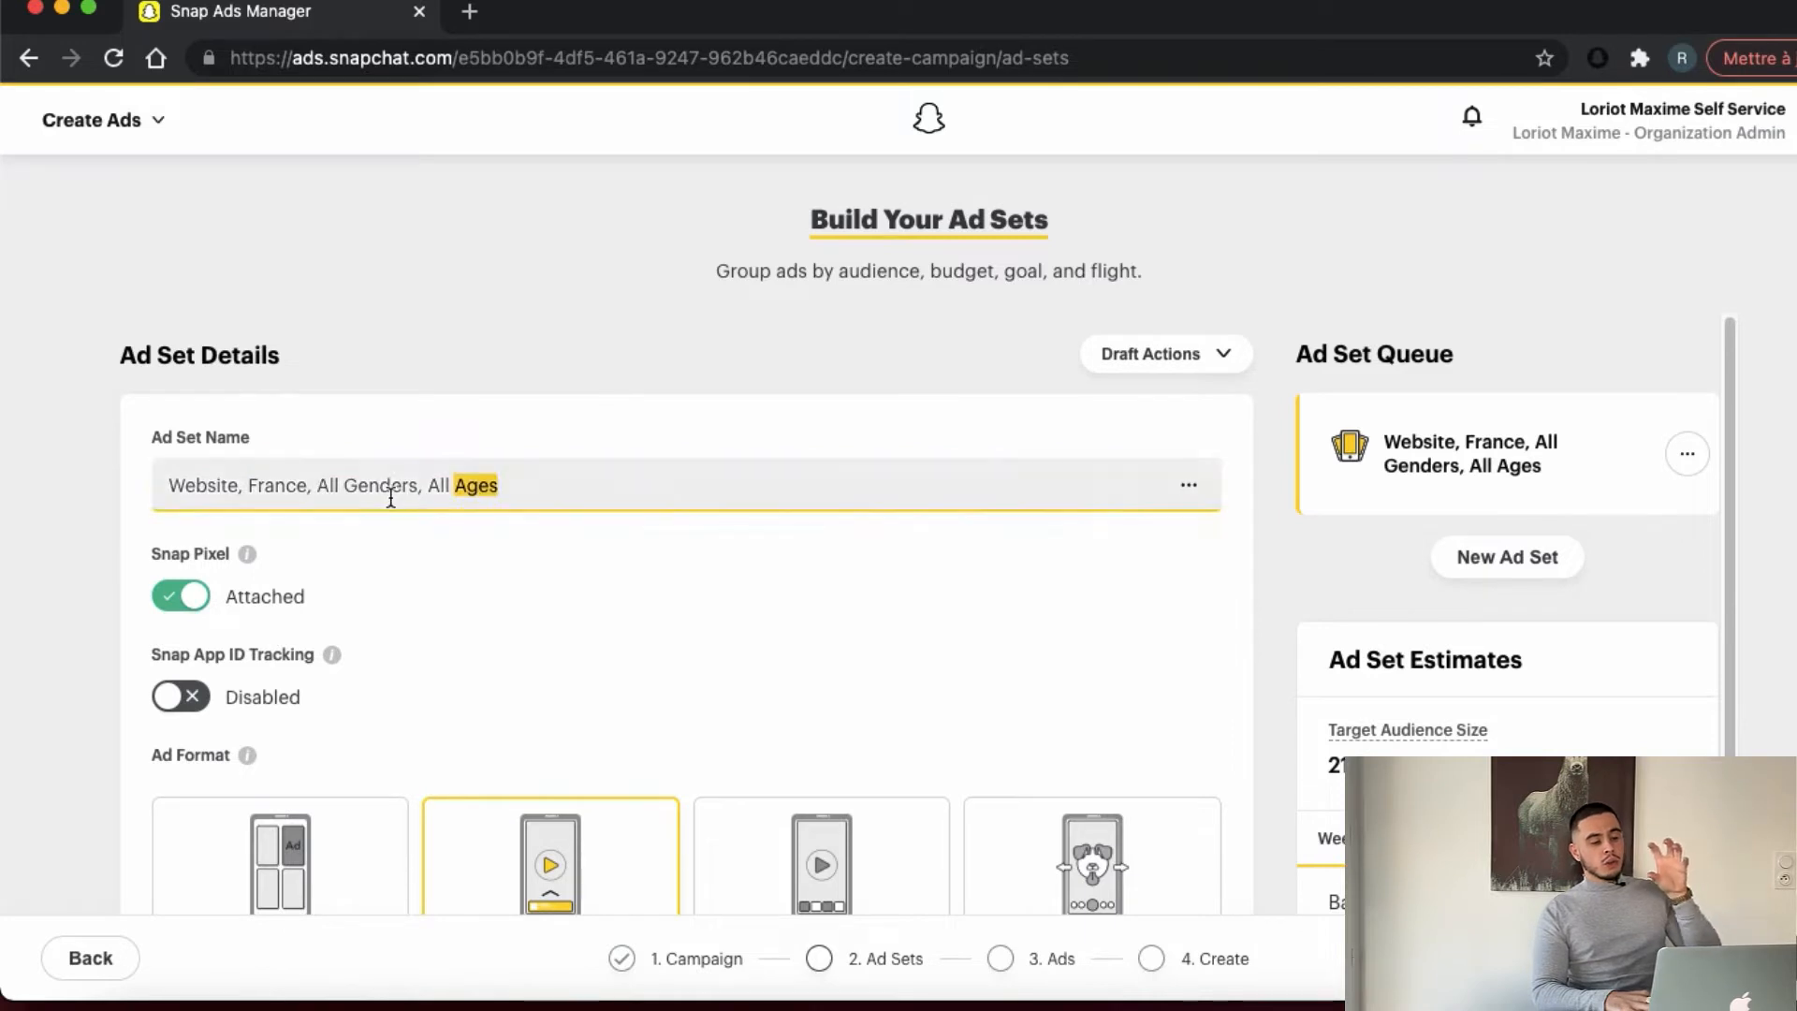
triple_click(391, 499)
type("Reality")
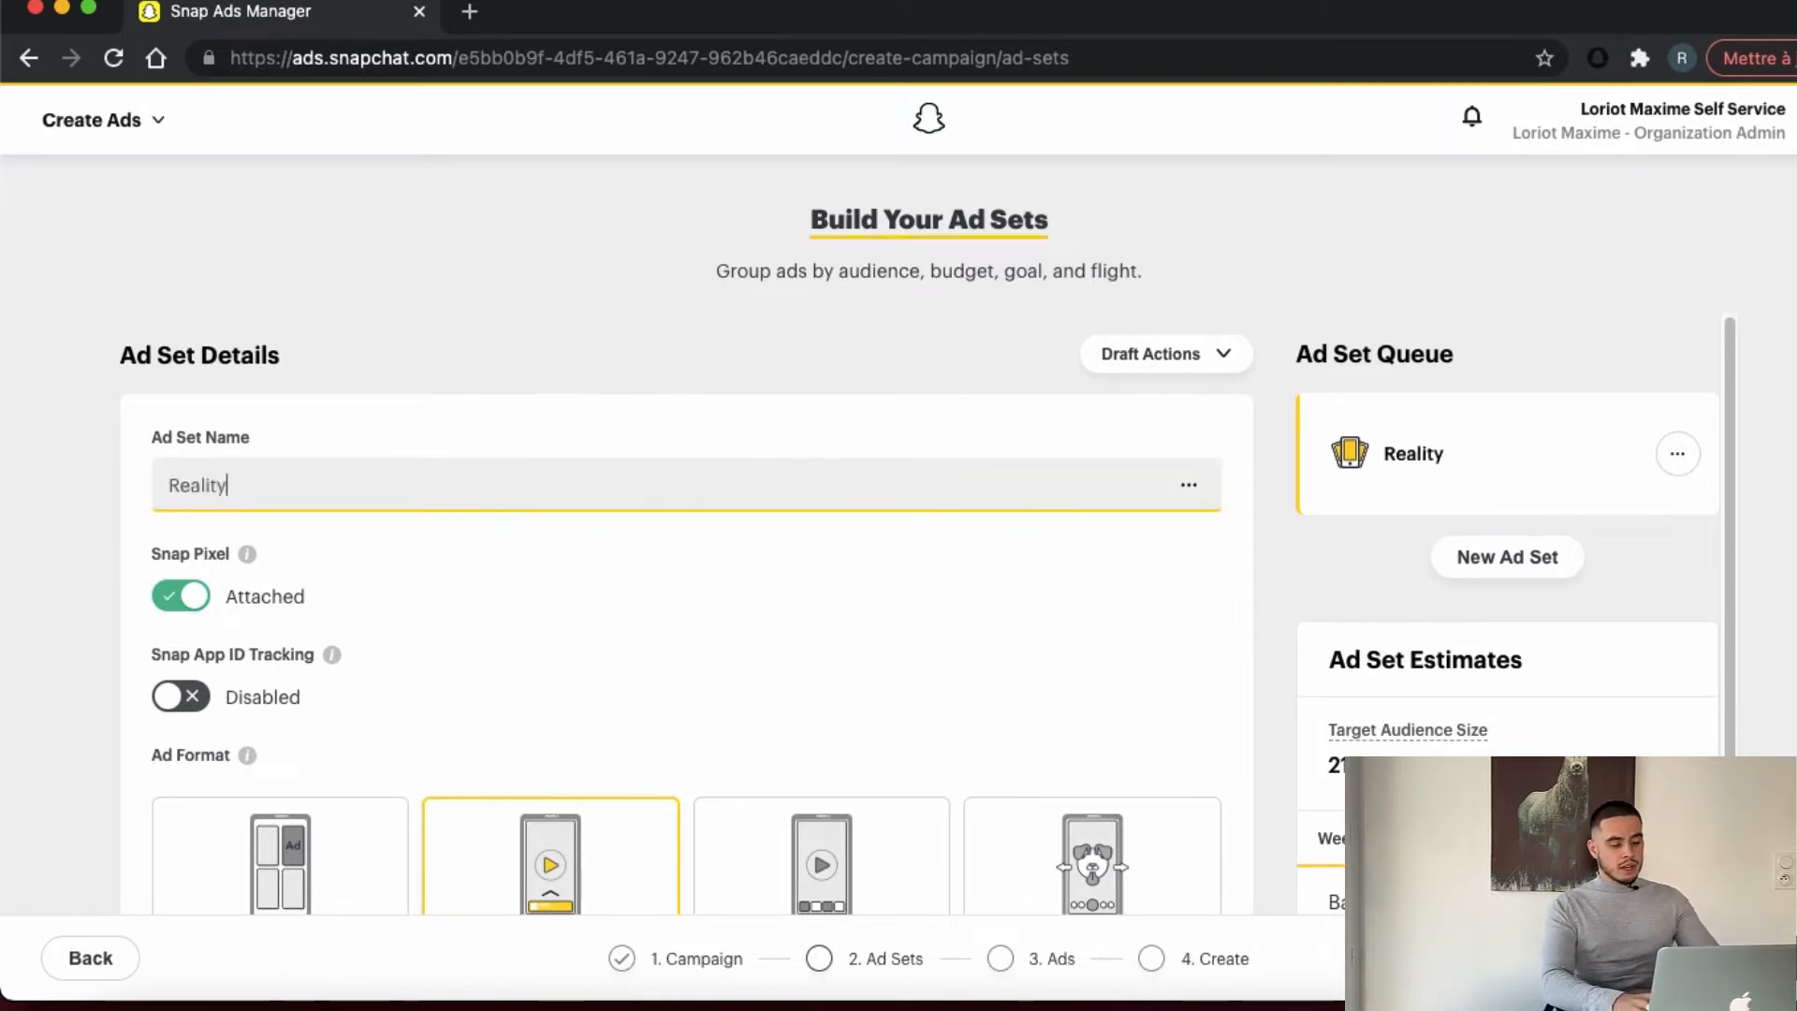
type(" TV Fan")
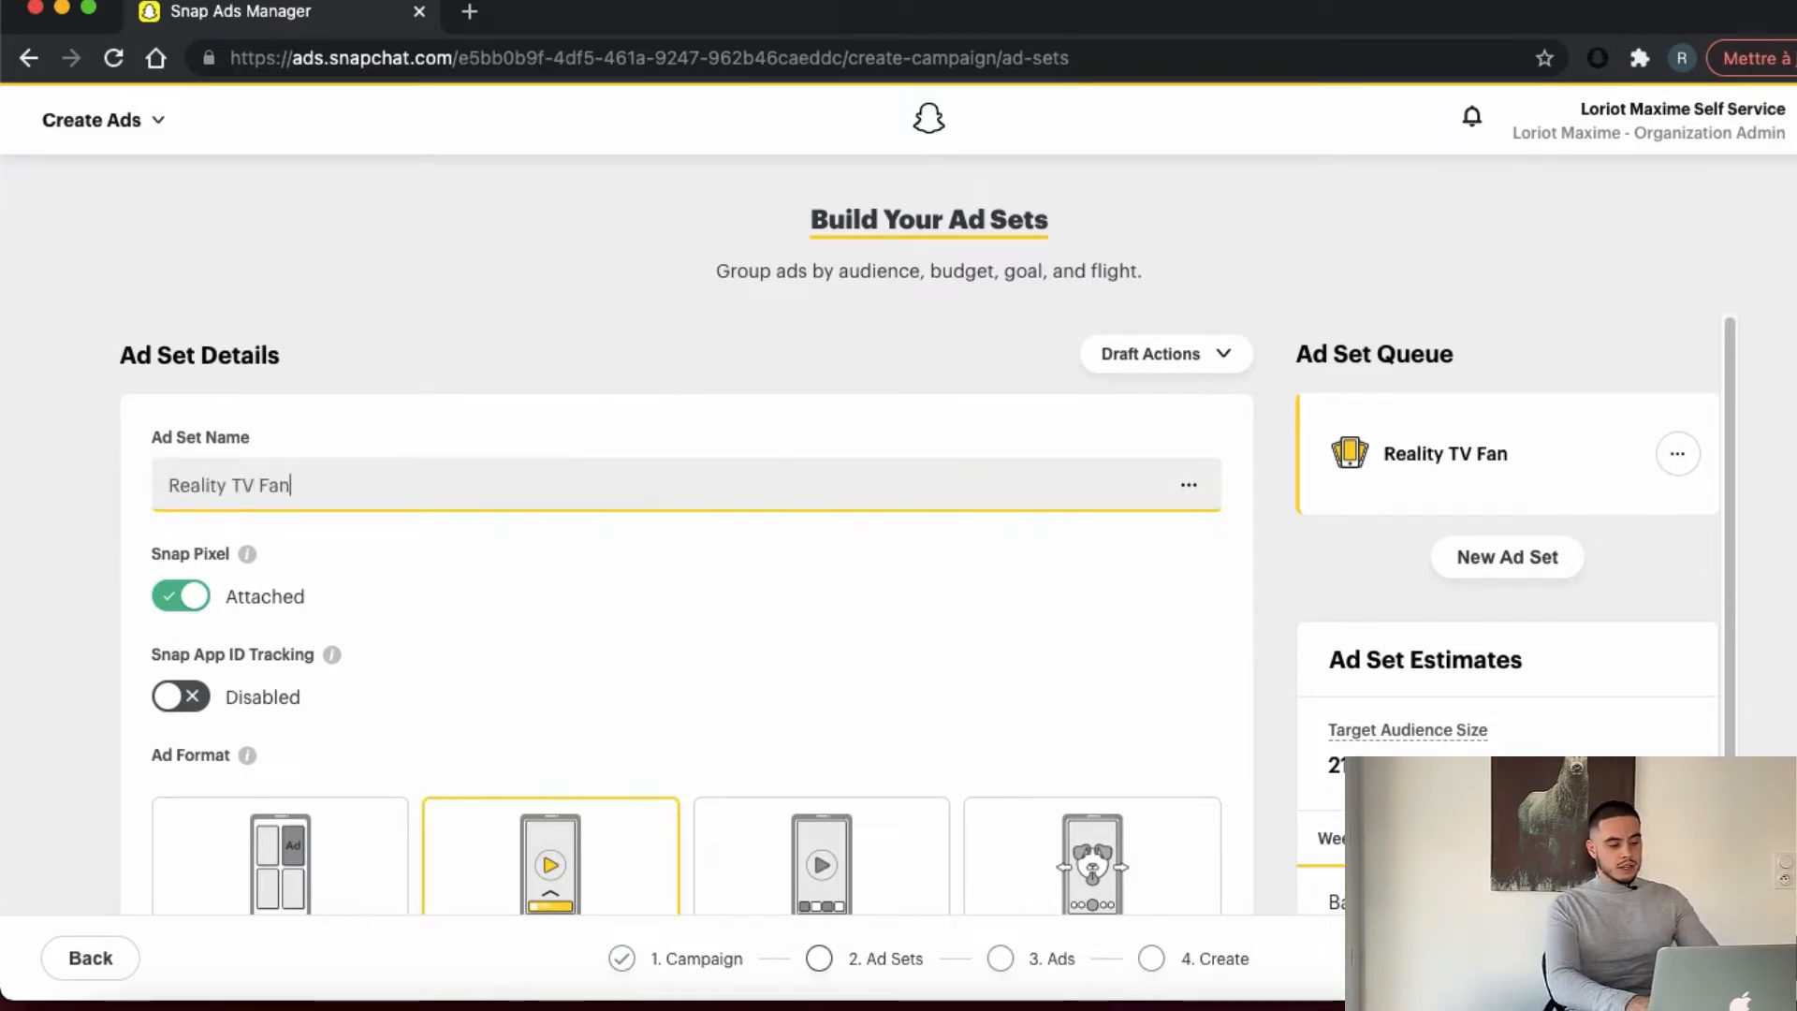
type("s")
Set the ad set's minimum age to 18 and its audience language to French in the demographics
scroll(686, 534, "down", 5)
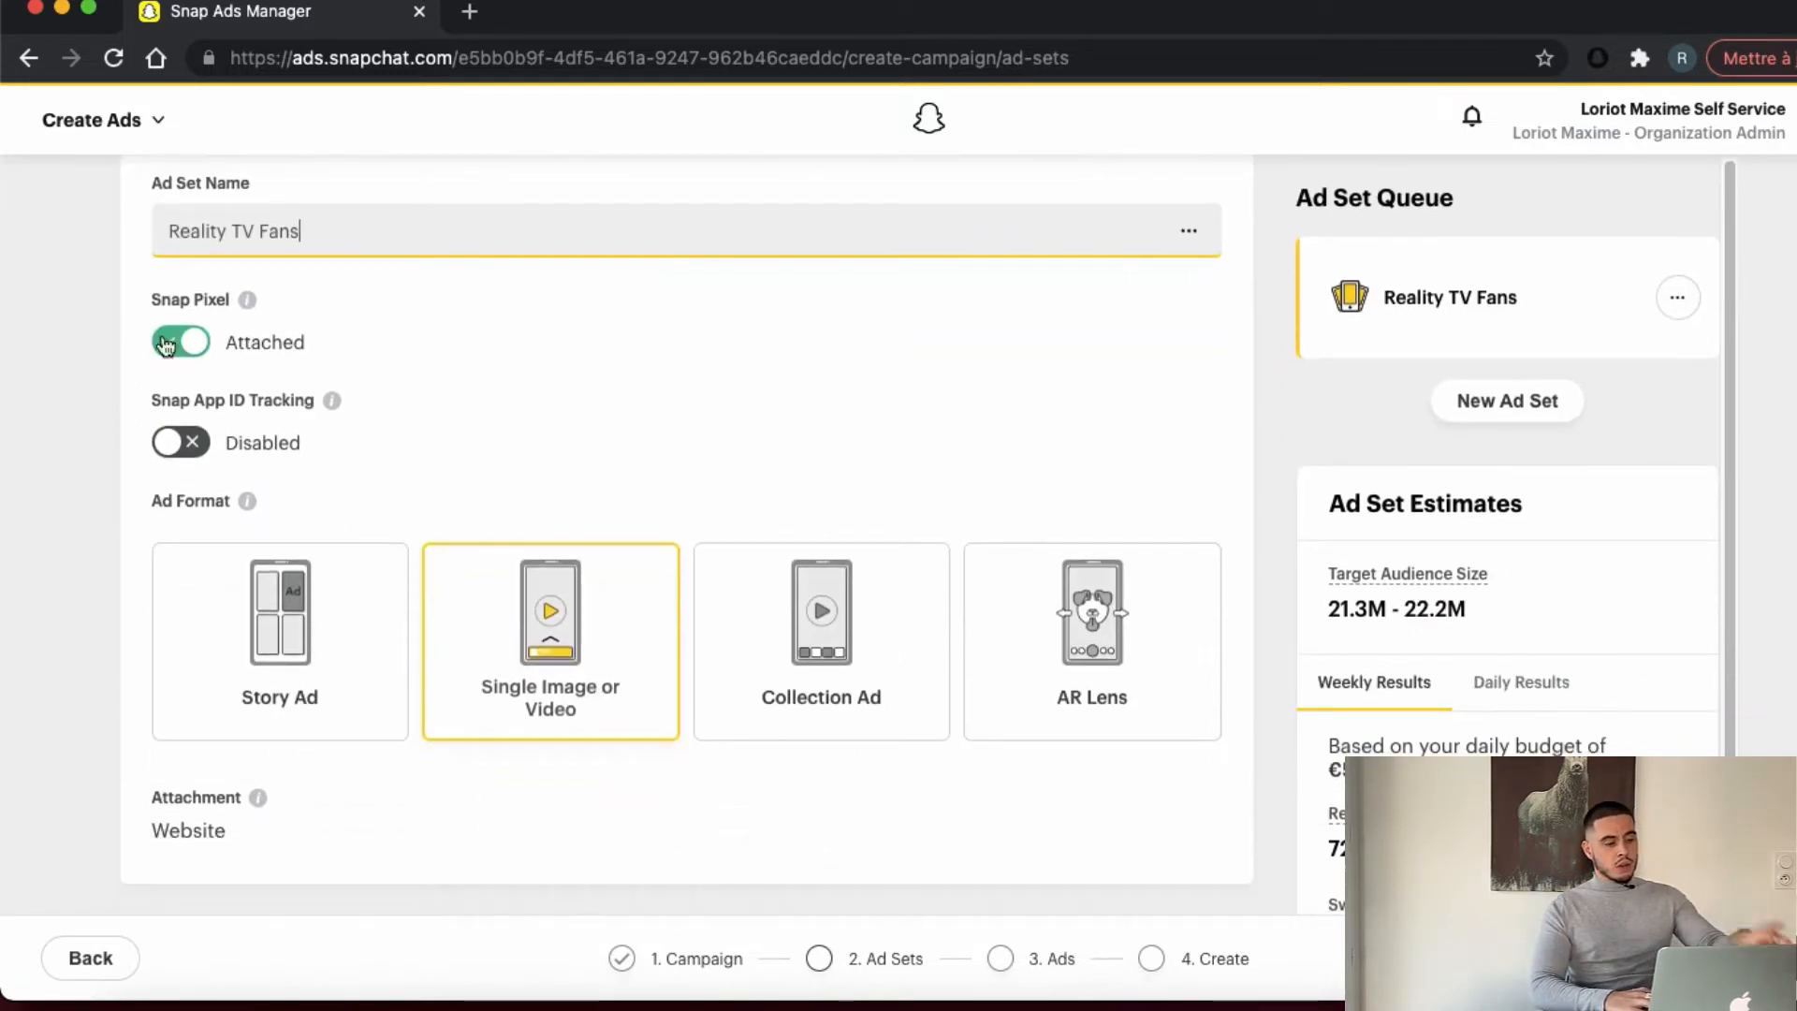
scroll(197, 313, "down", 5)
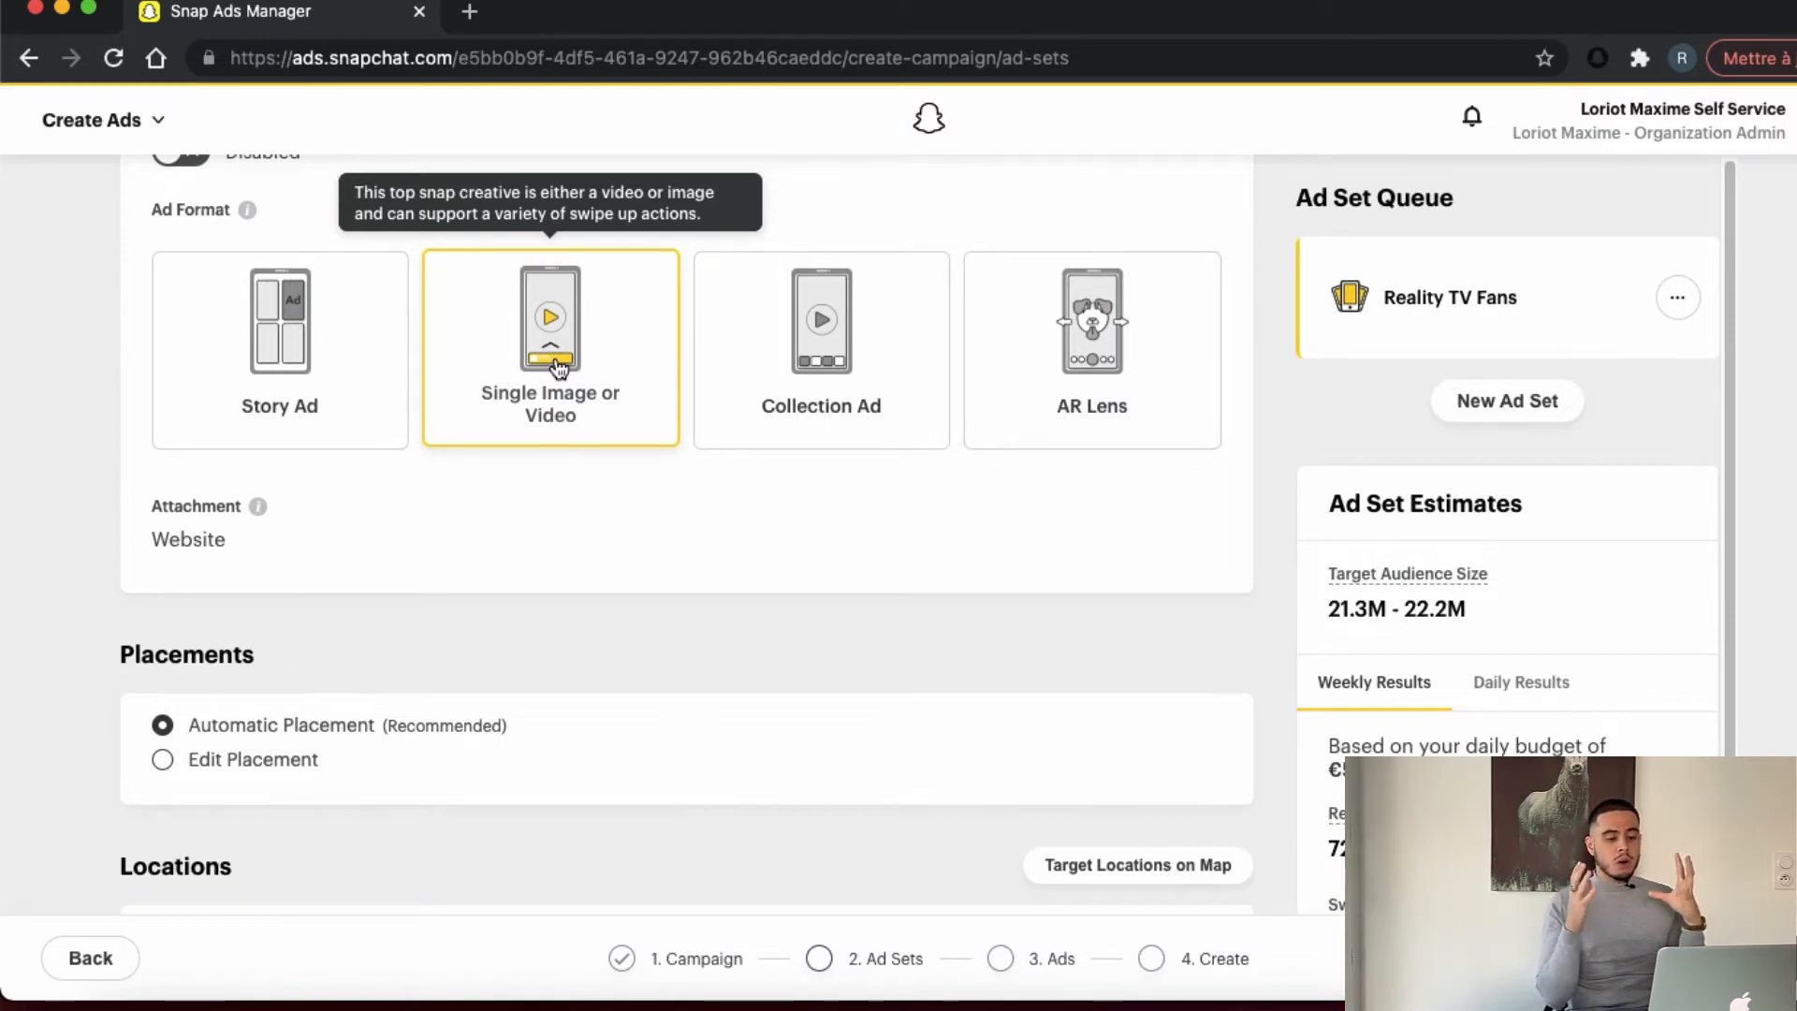
scroll(558, 367, "down", 6)
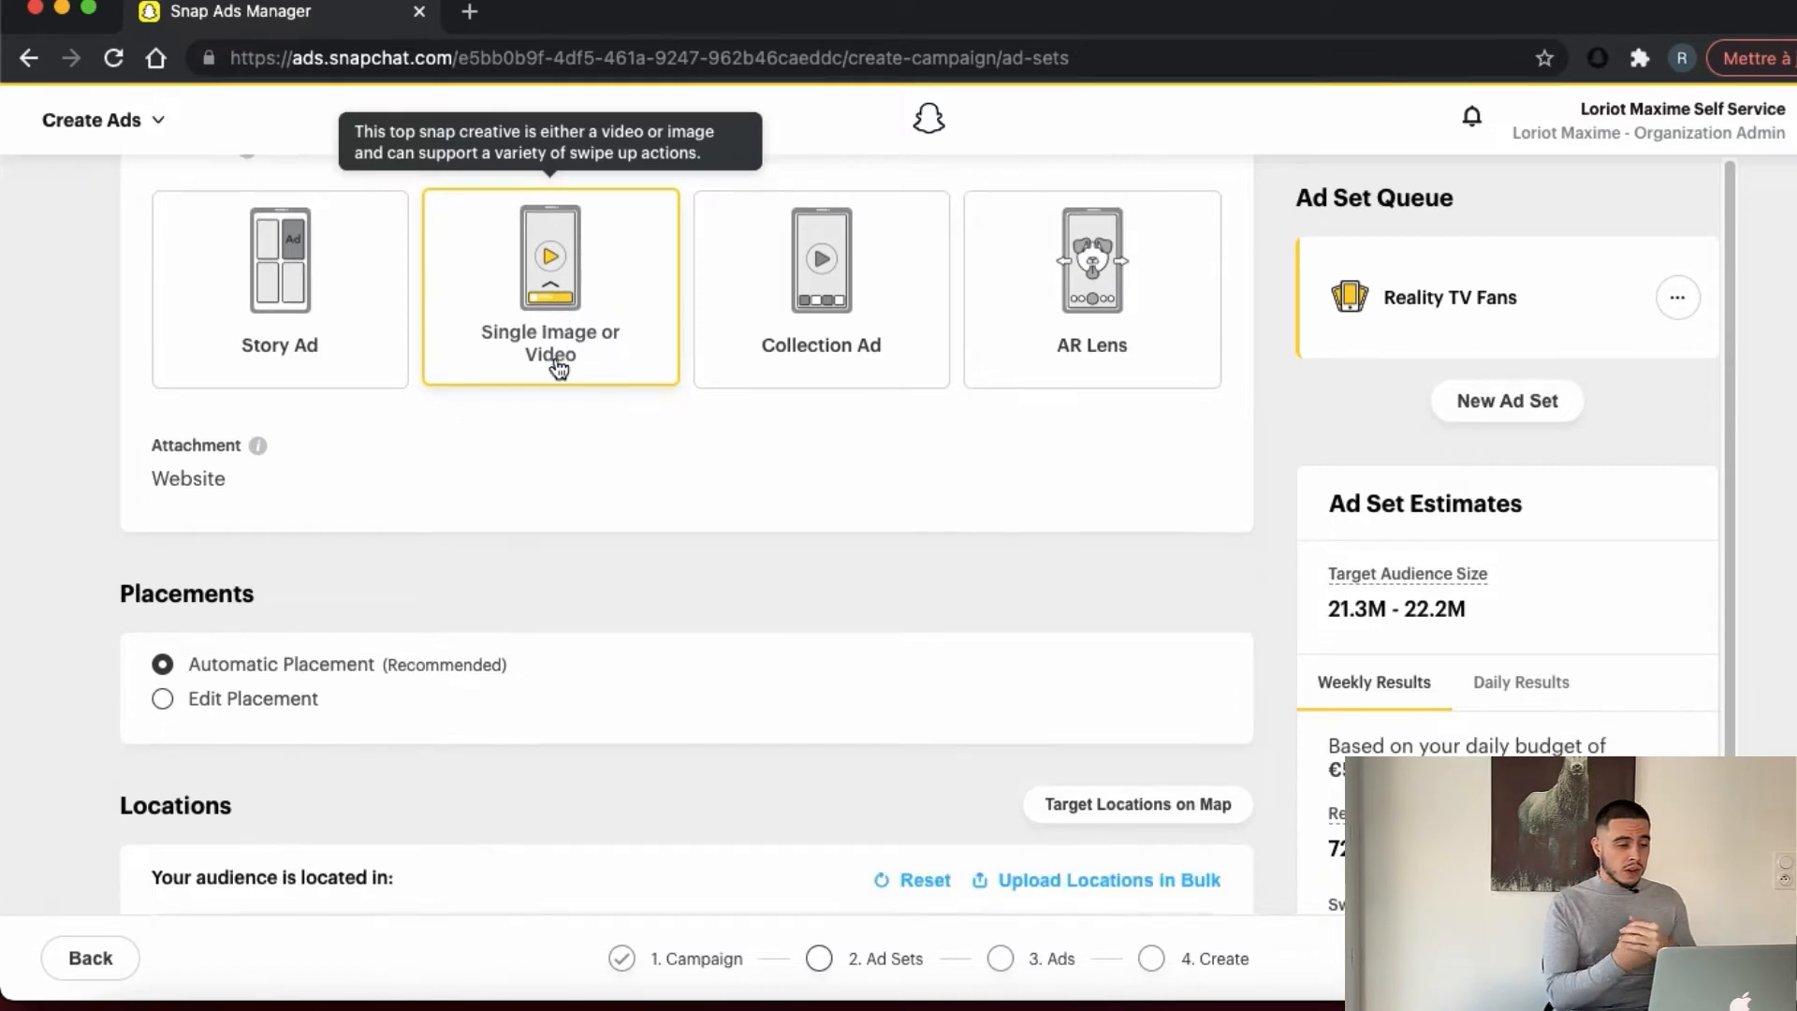
scroll(555, 365, "down", 4)
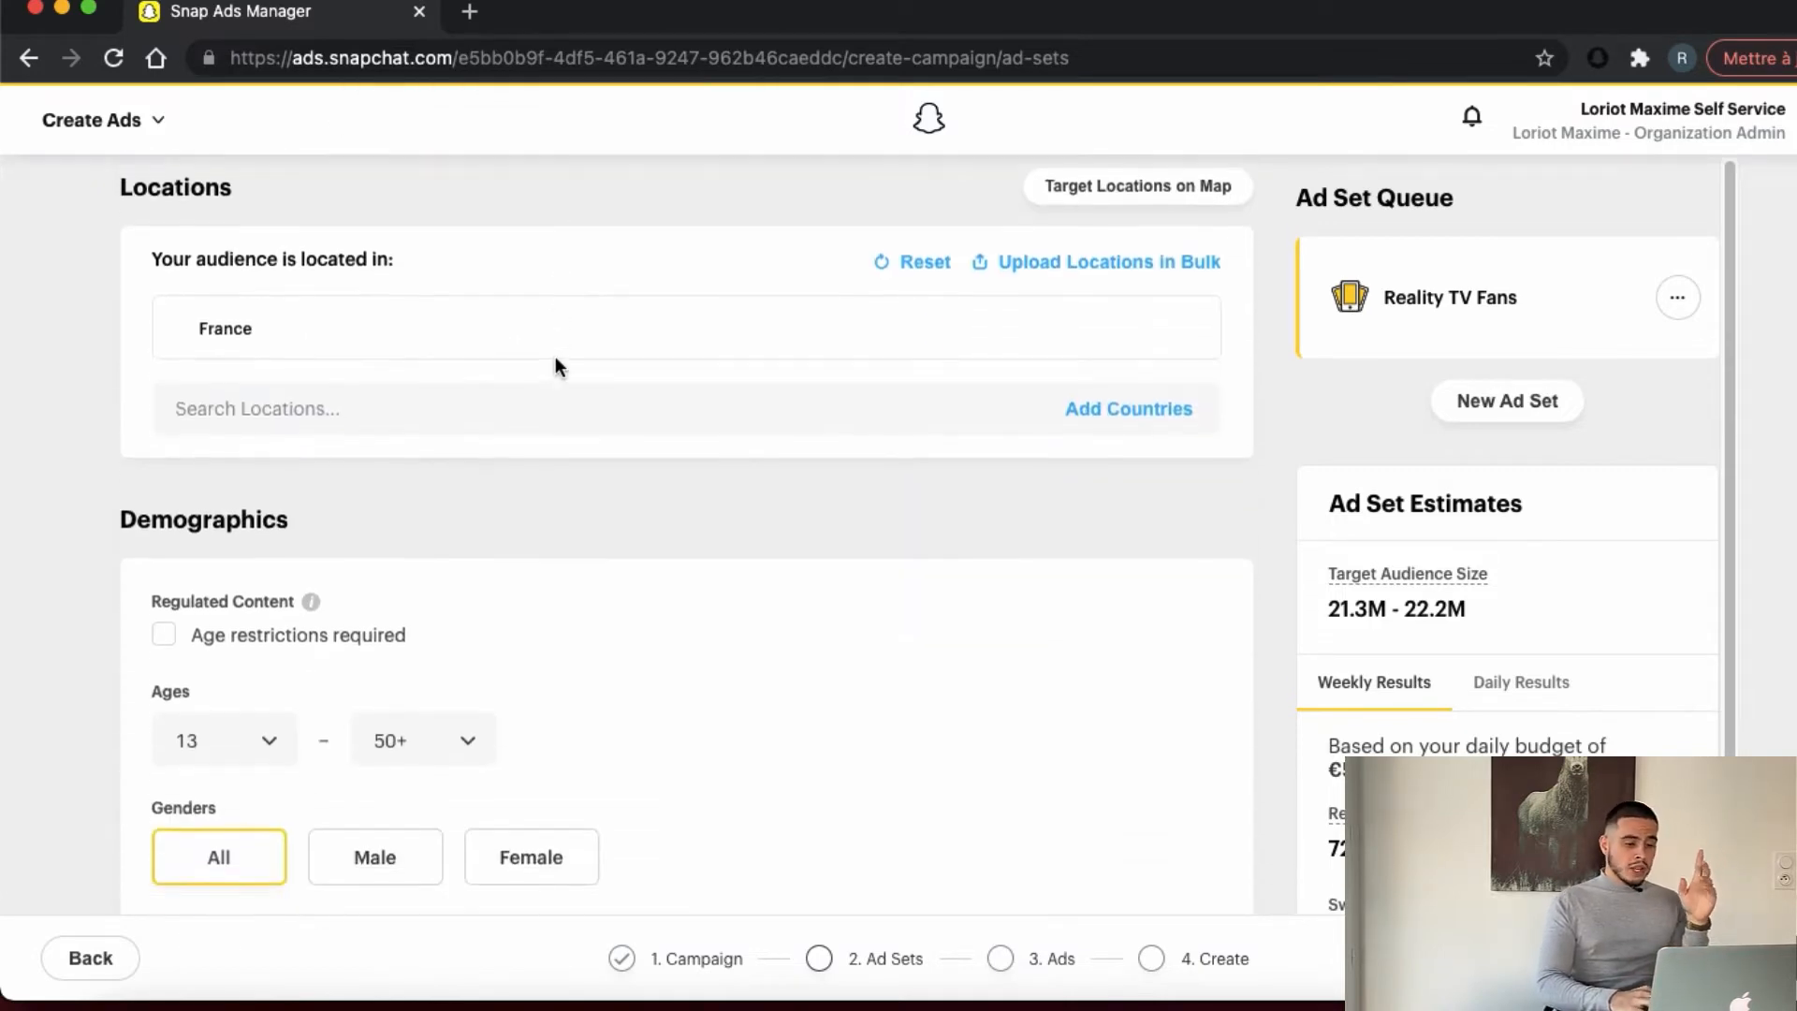
left_click(252, 478)
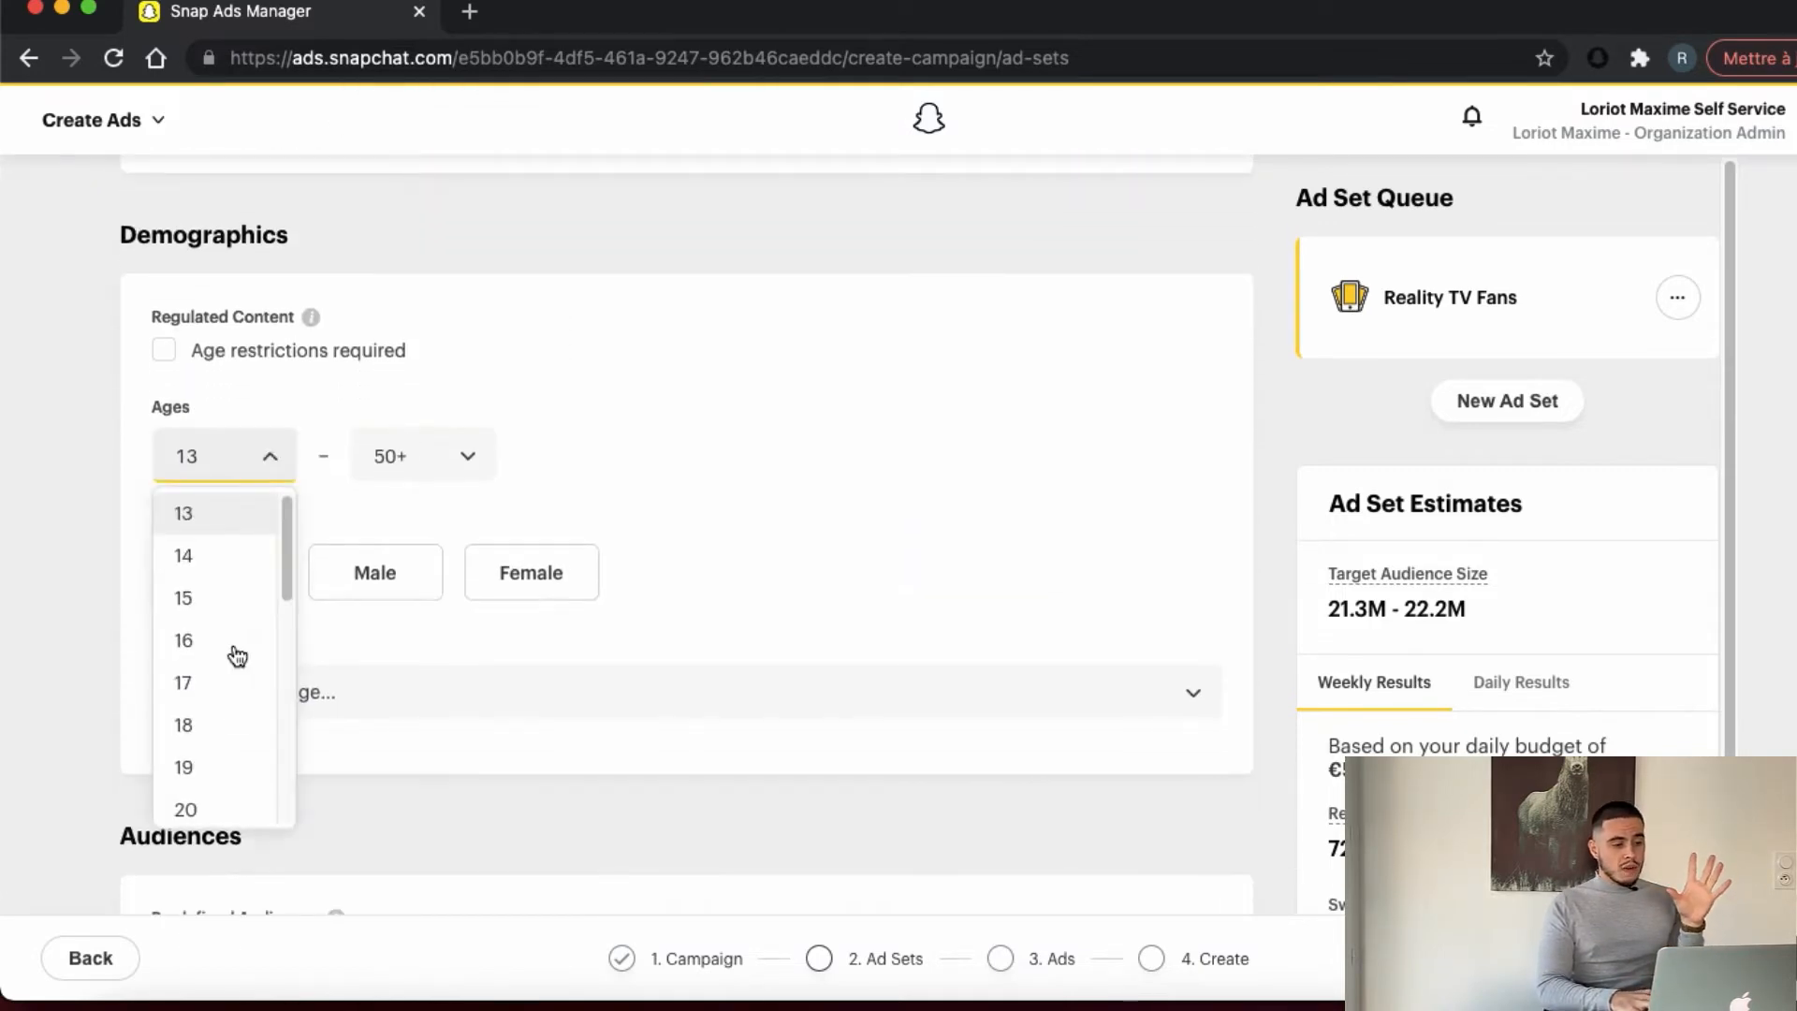
left_click(205, 724)
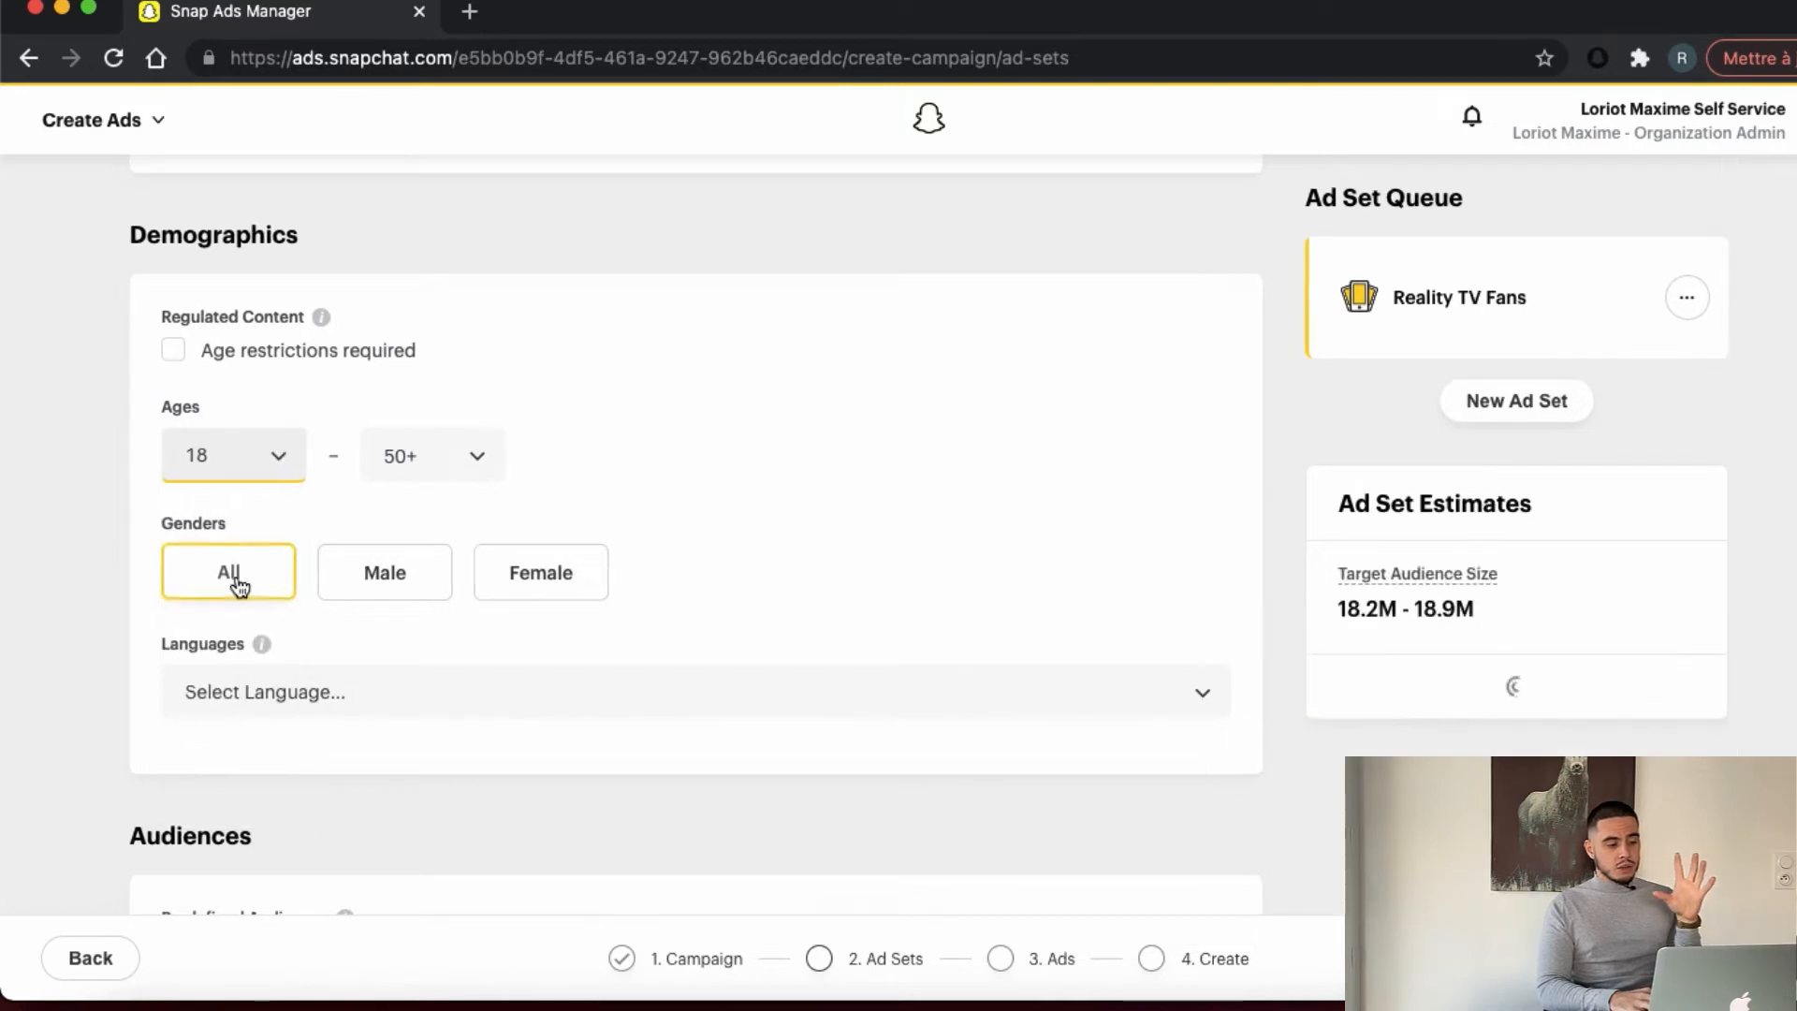
left_click(281, 704)
type("fre")
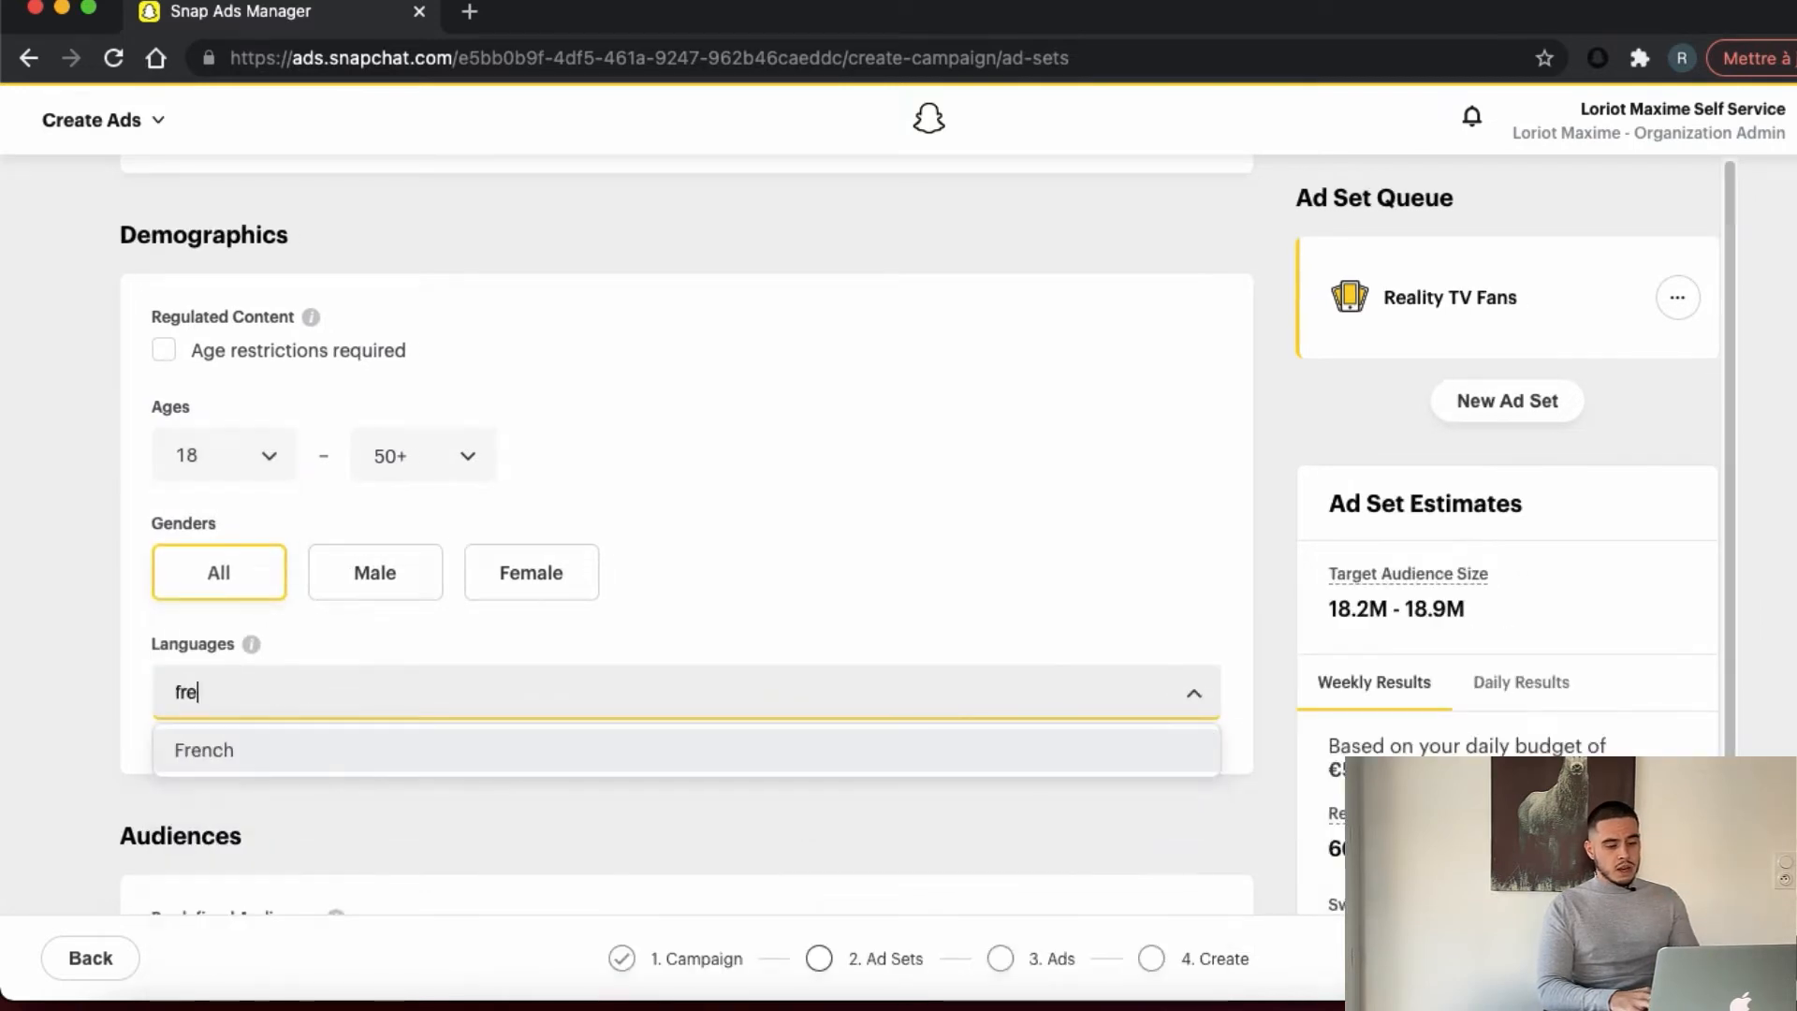
left_click(259, 755)
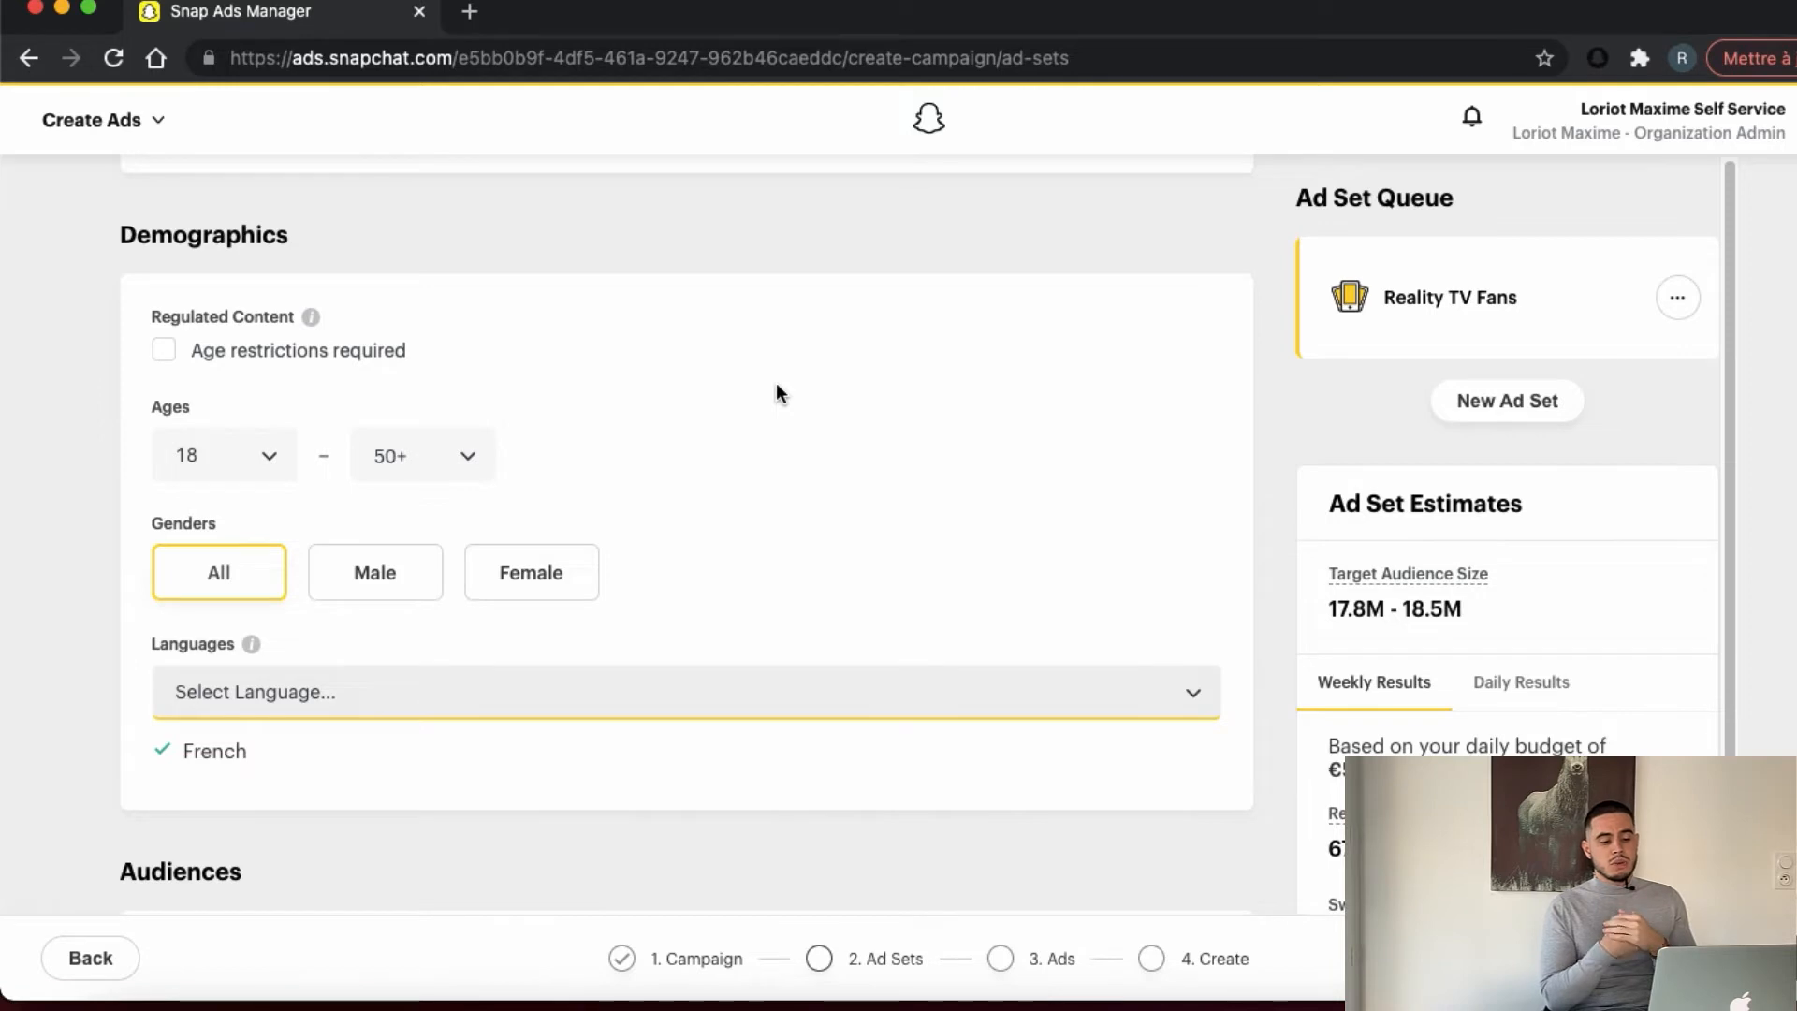
Add the predefined lifestyle audience Reality TV Fans, under Film & TV Fans, to the ad set's targeting
scroll(779, 391, "down", 3)
scroll(777, 391, "down", 3)
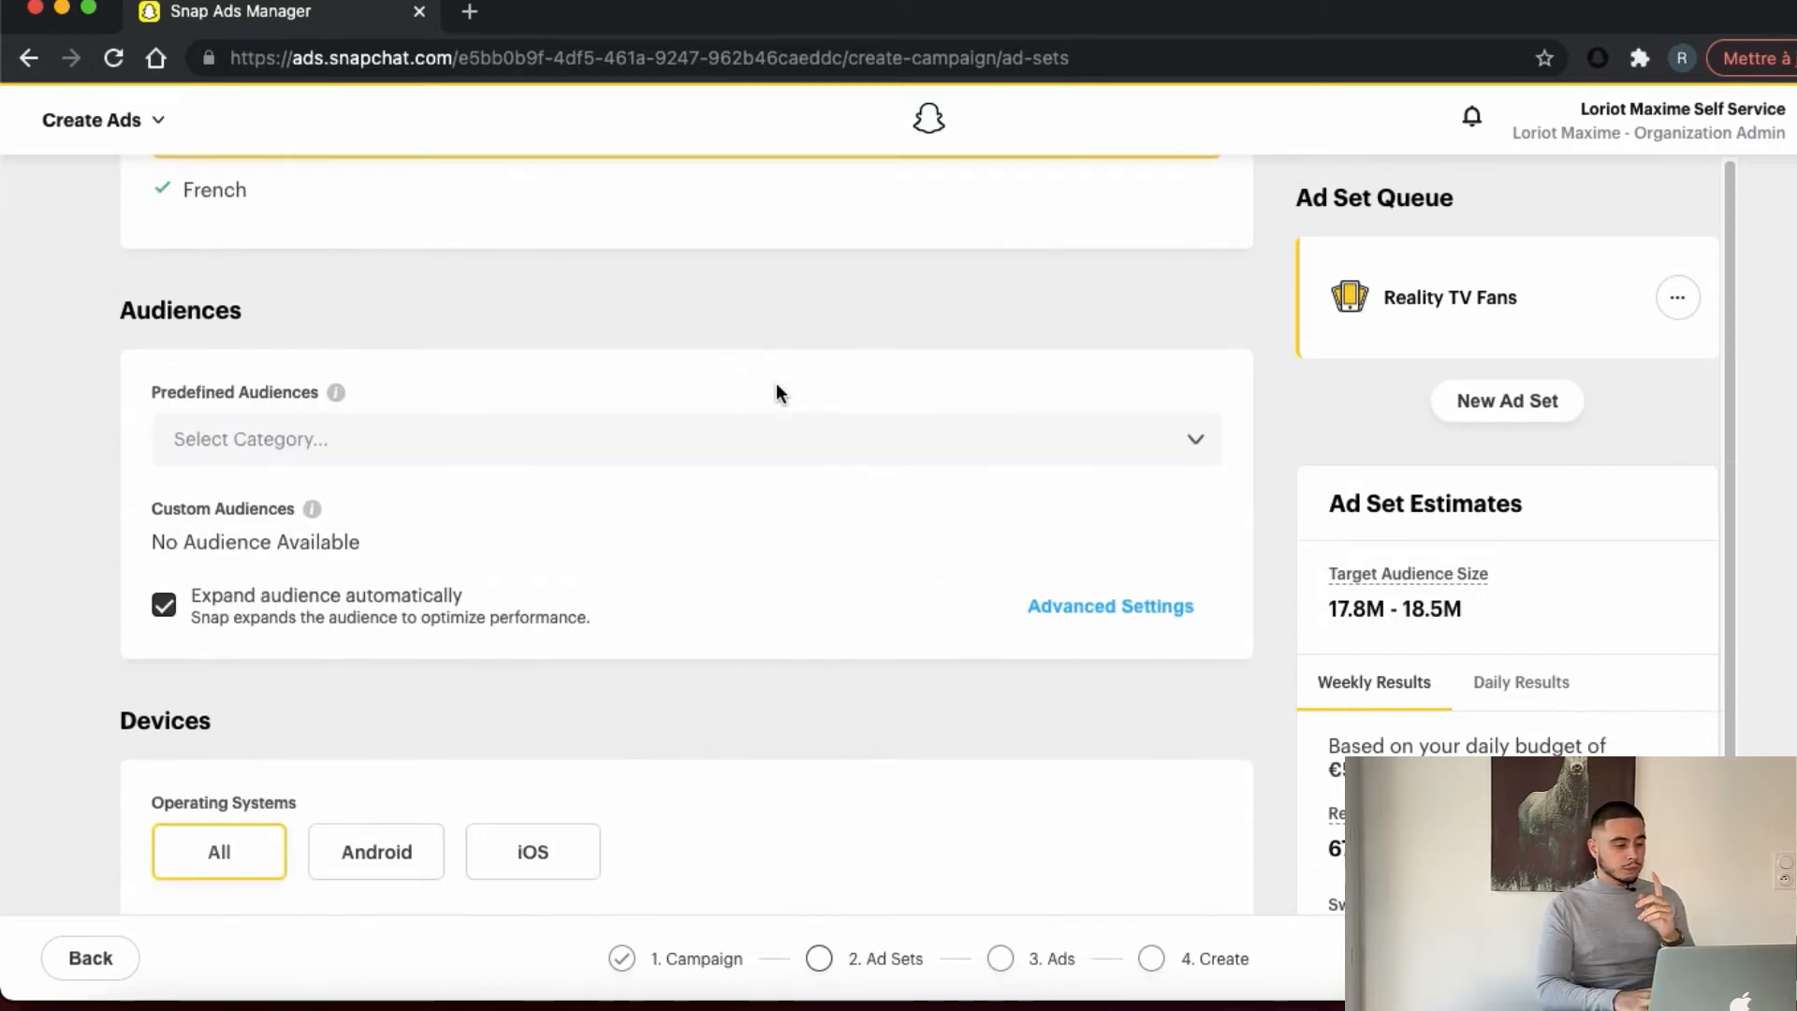
left_click(641, 453)
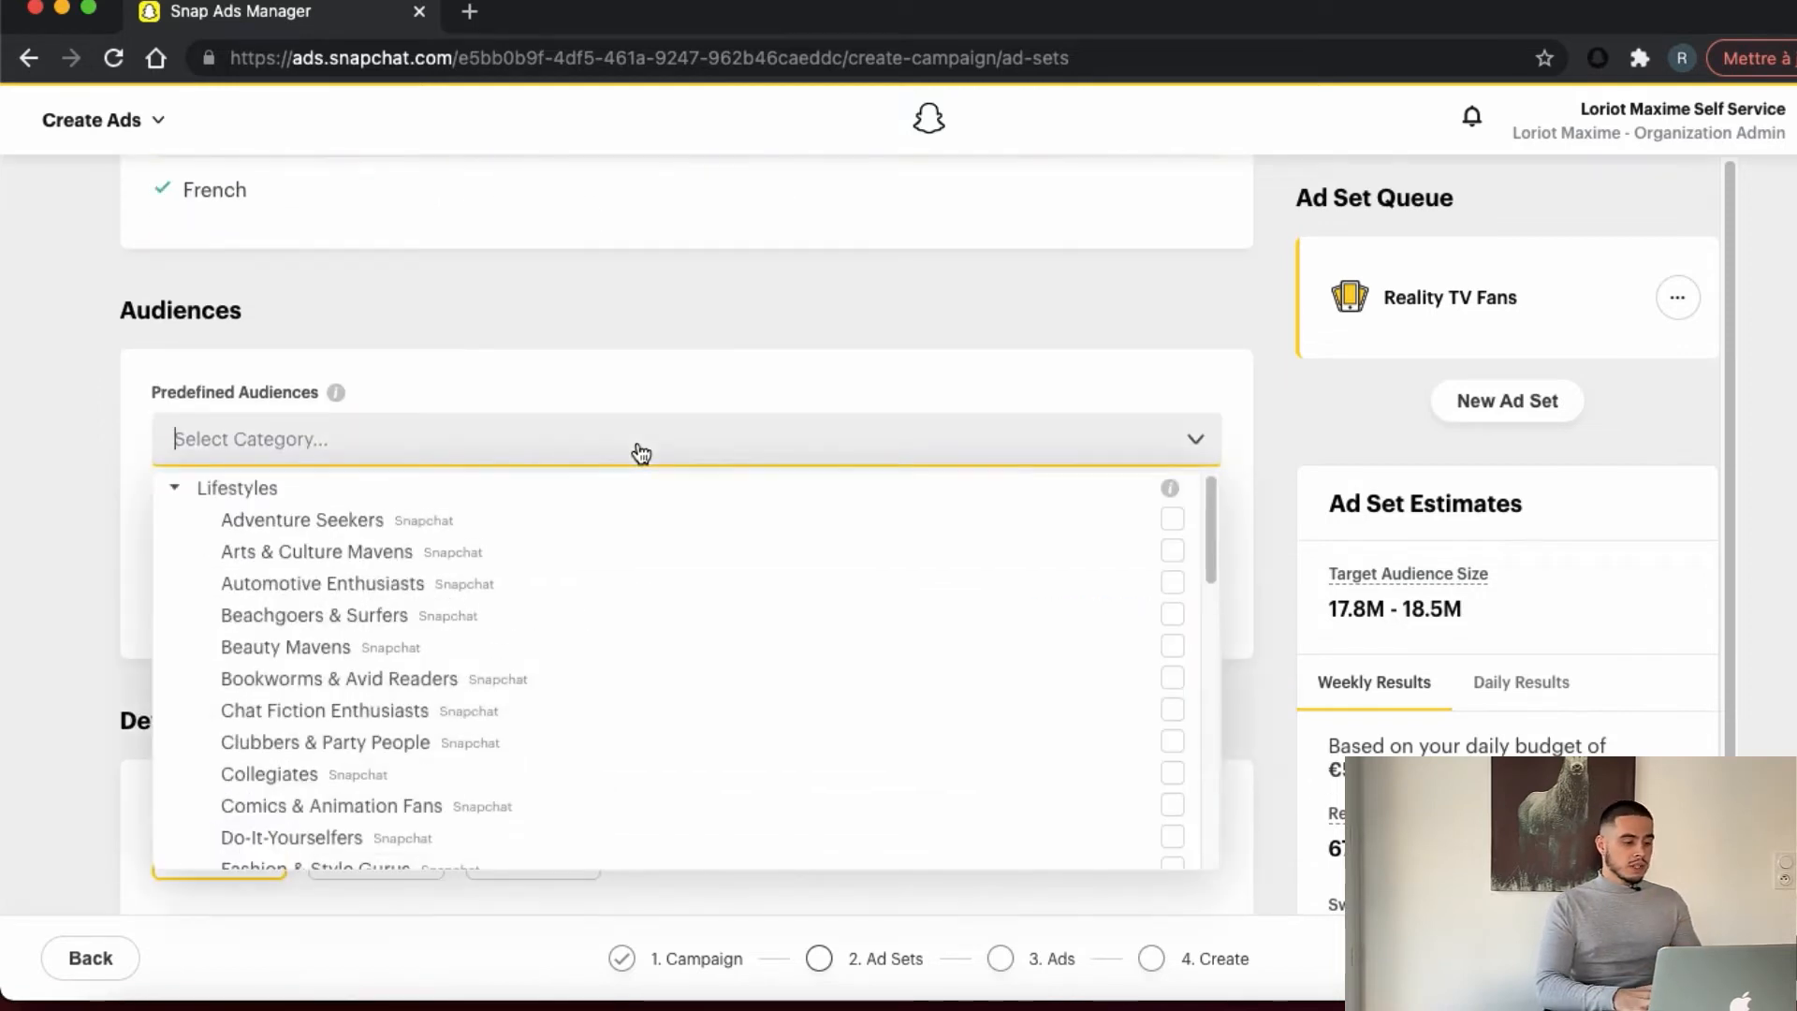
type("rea")
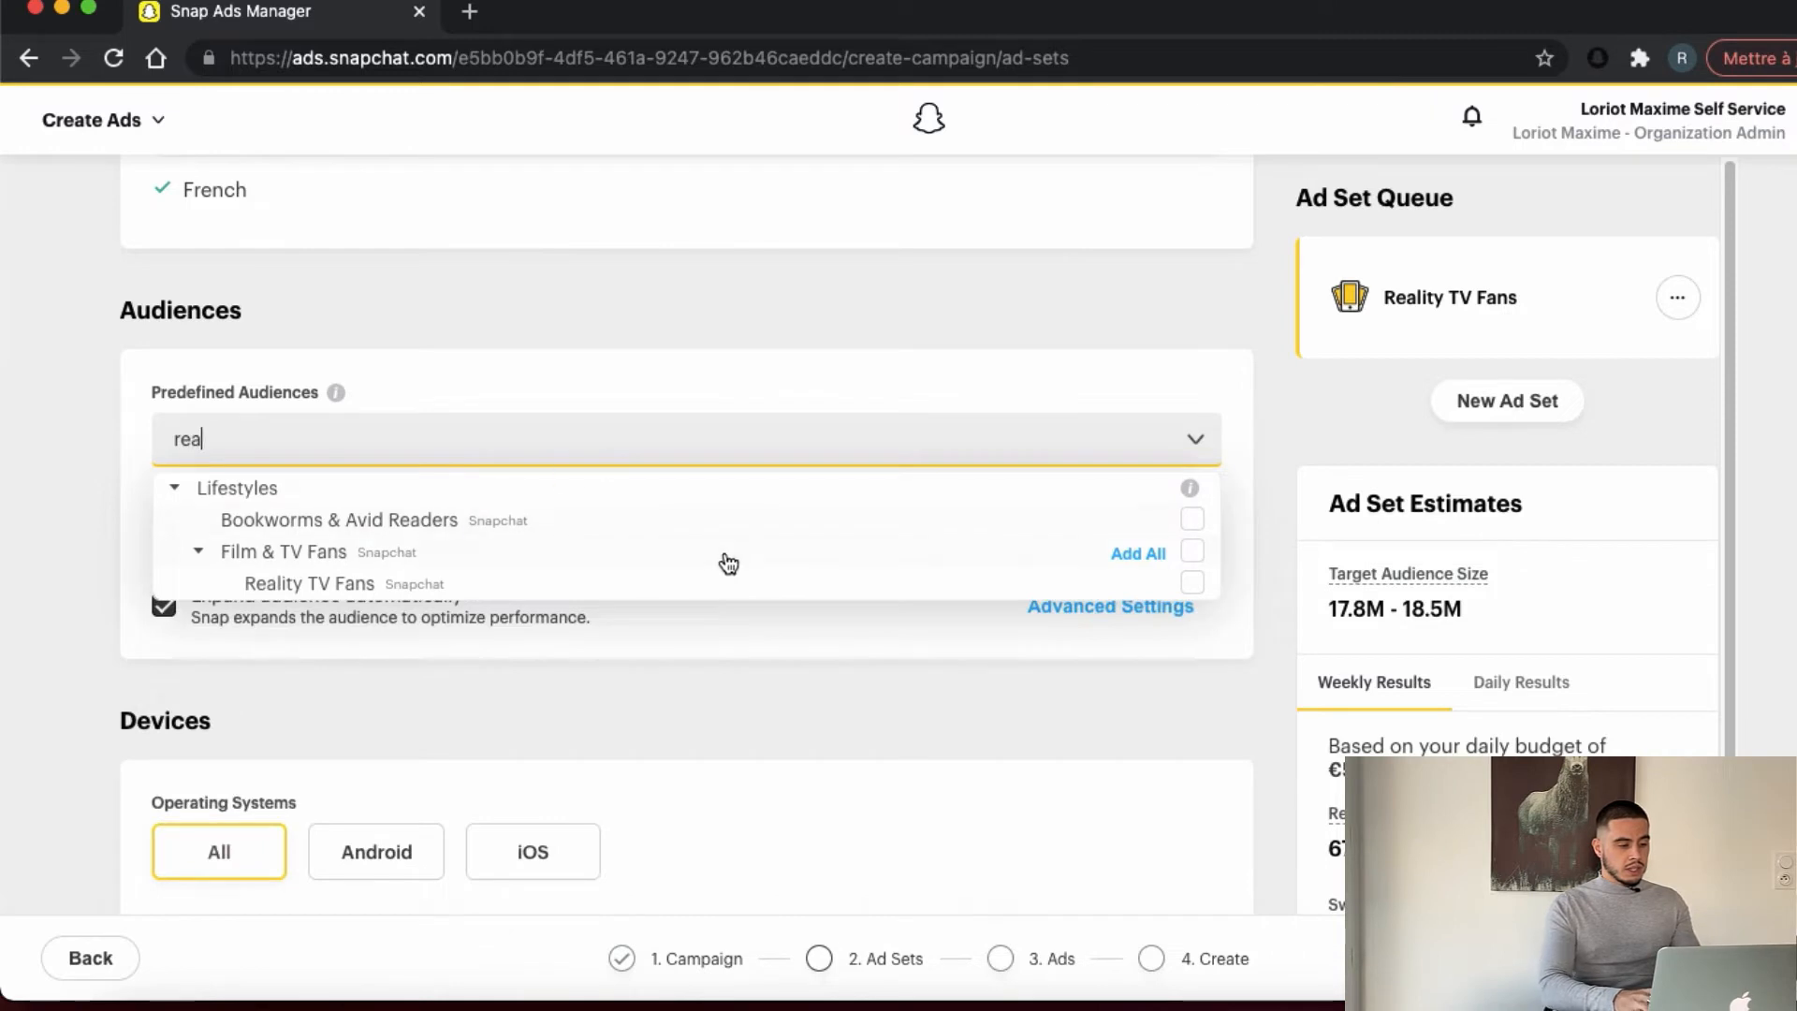
left_click(1192, 584)
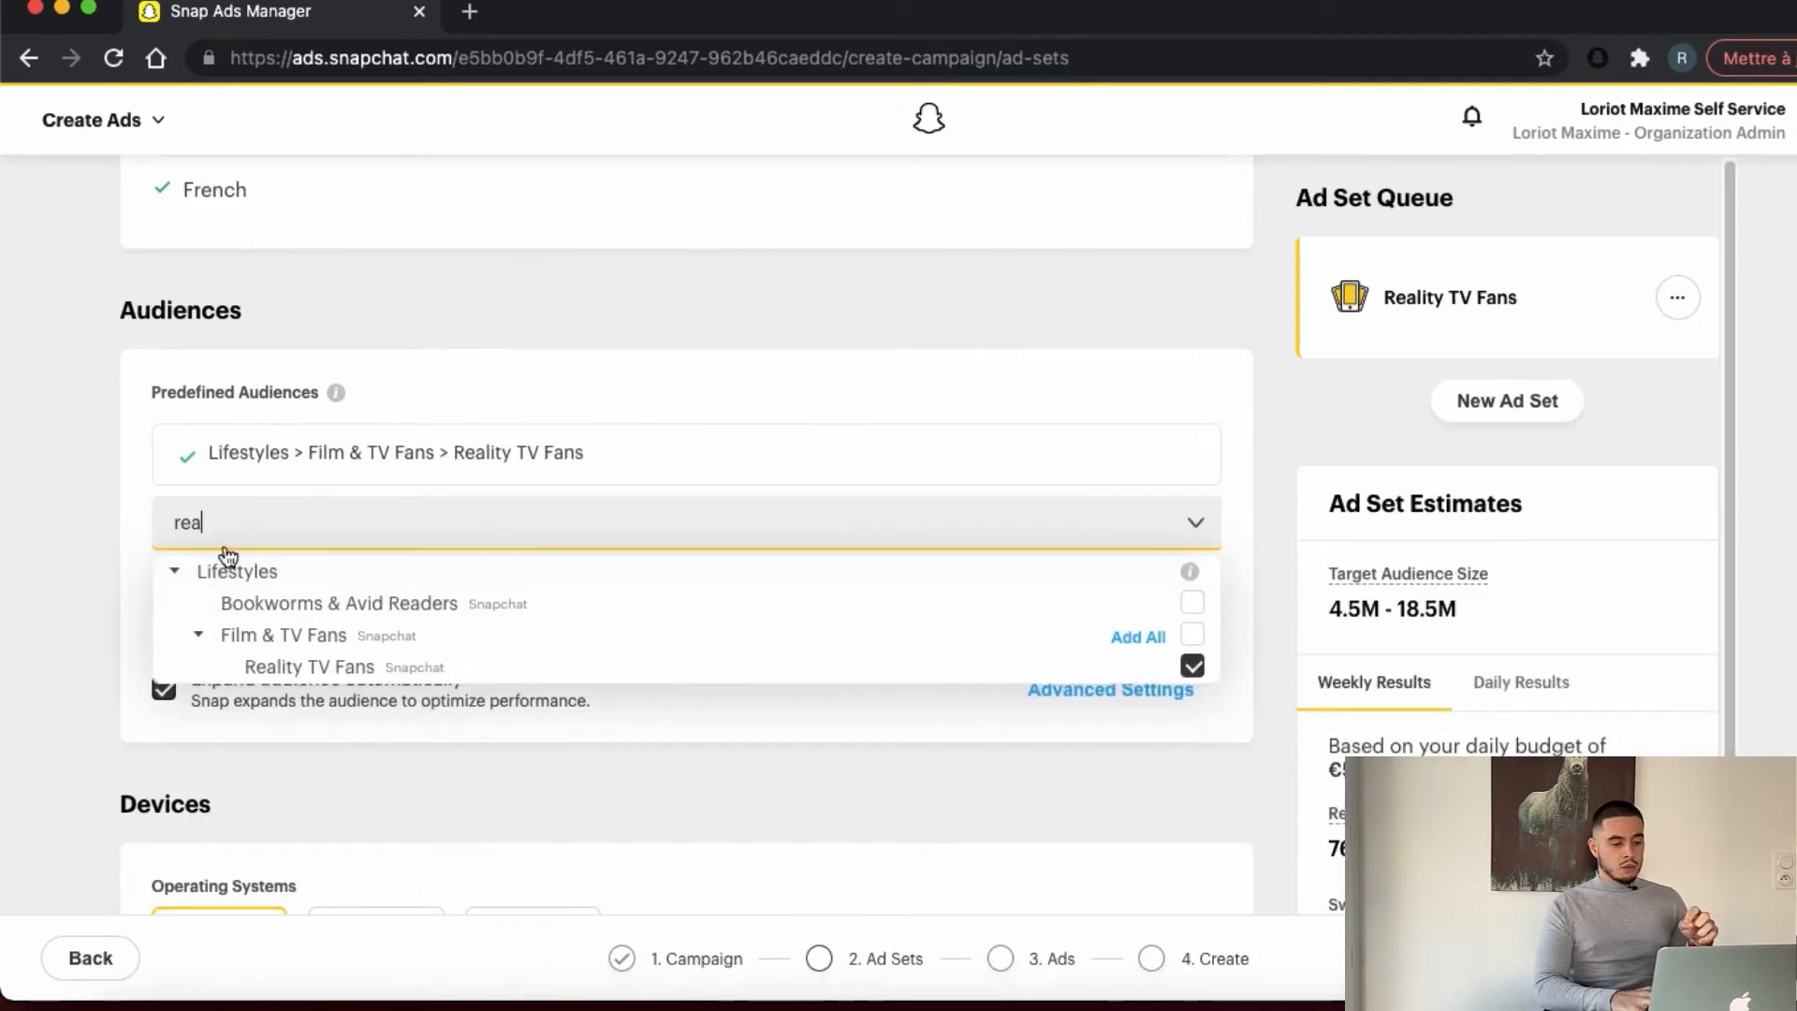
left_click(109, 639)
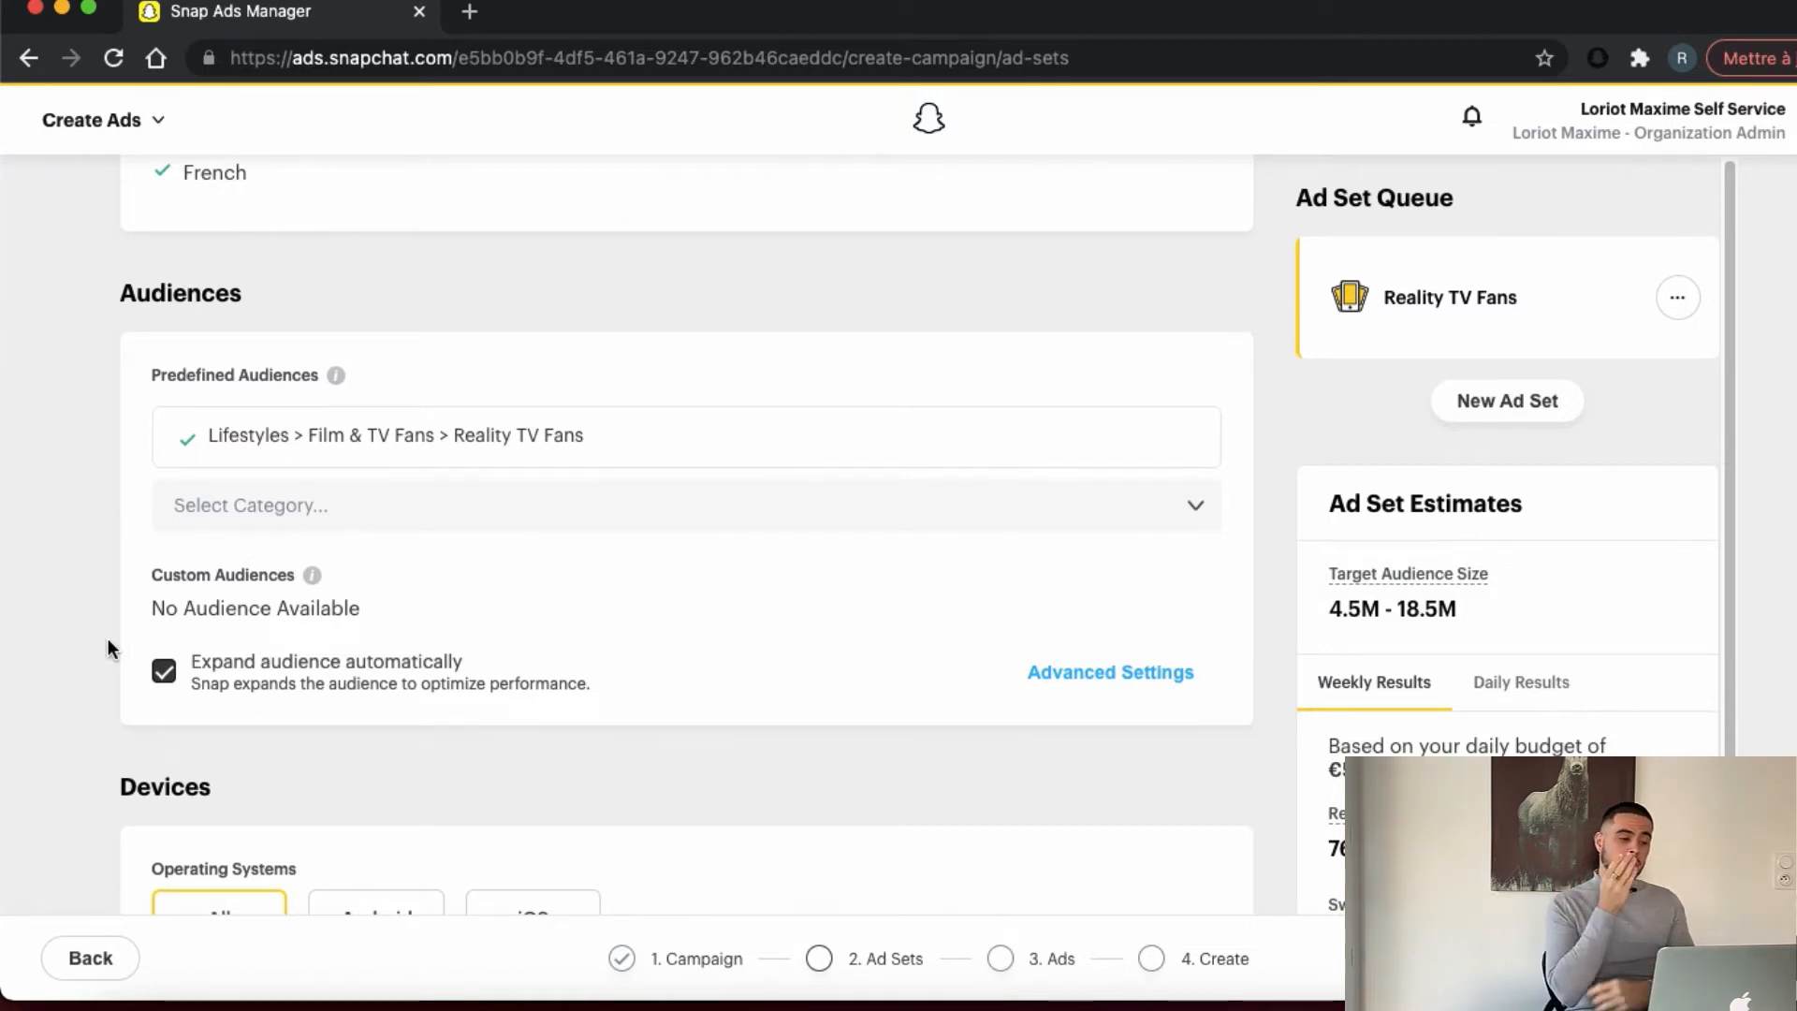
scroll(108, 639, "down", 5)
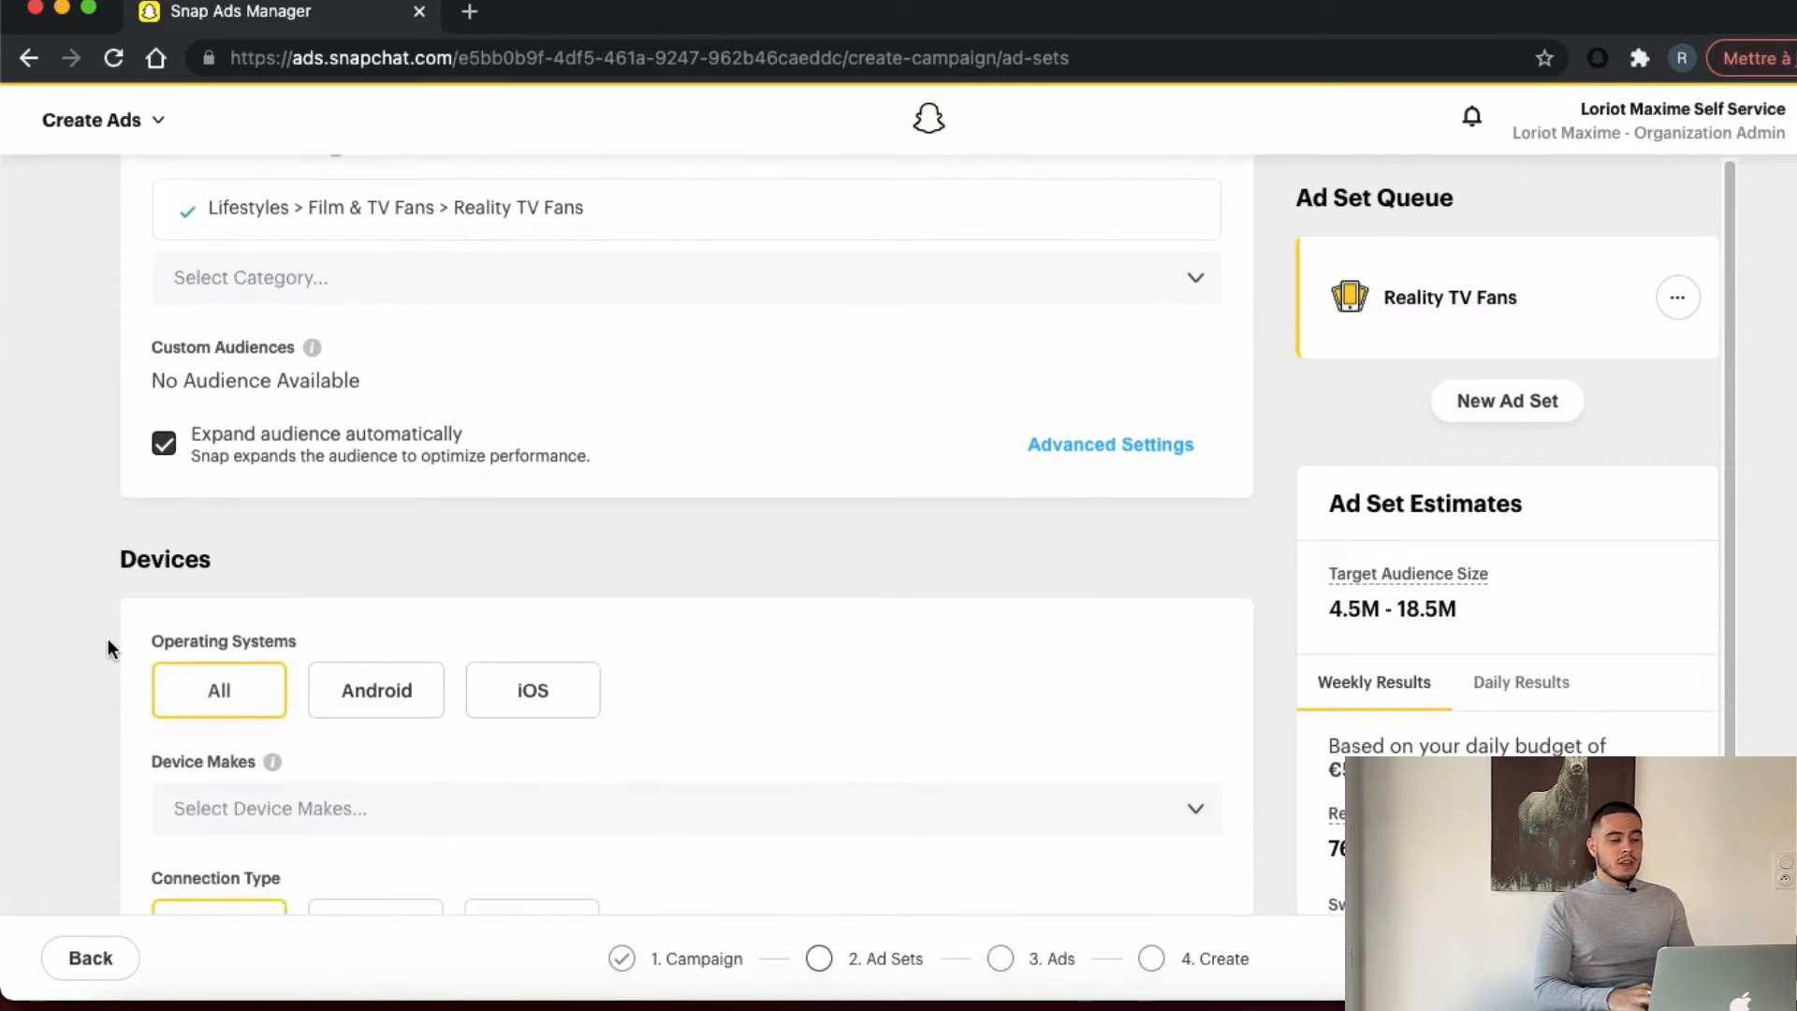
Review the ad set's device targeting, delivery status, daily budget and schedule settings
scroll(108, 638, "down", 1)
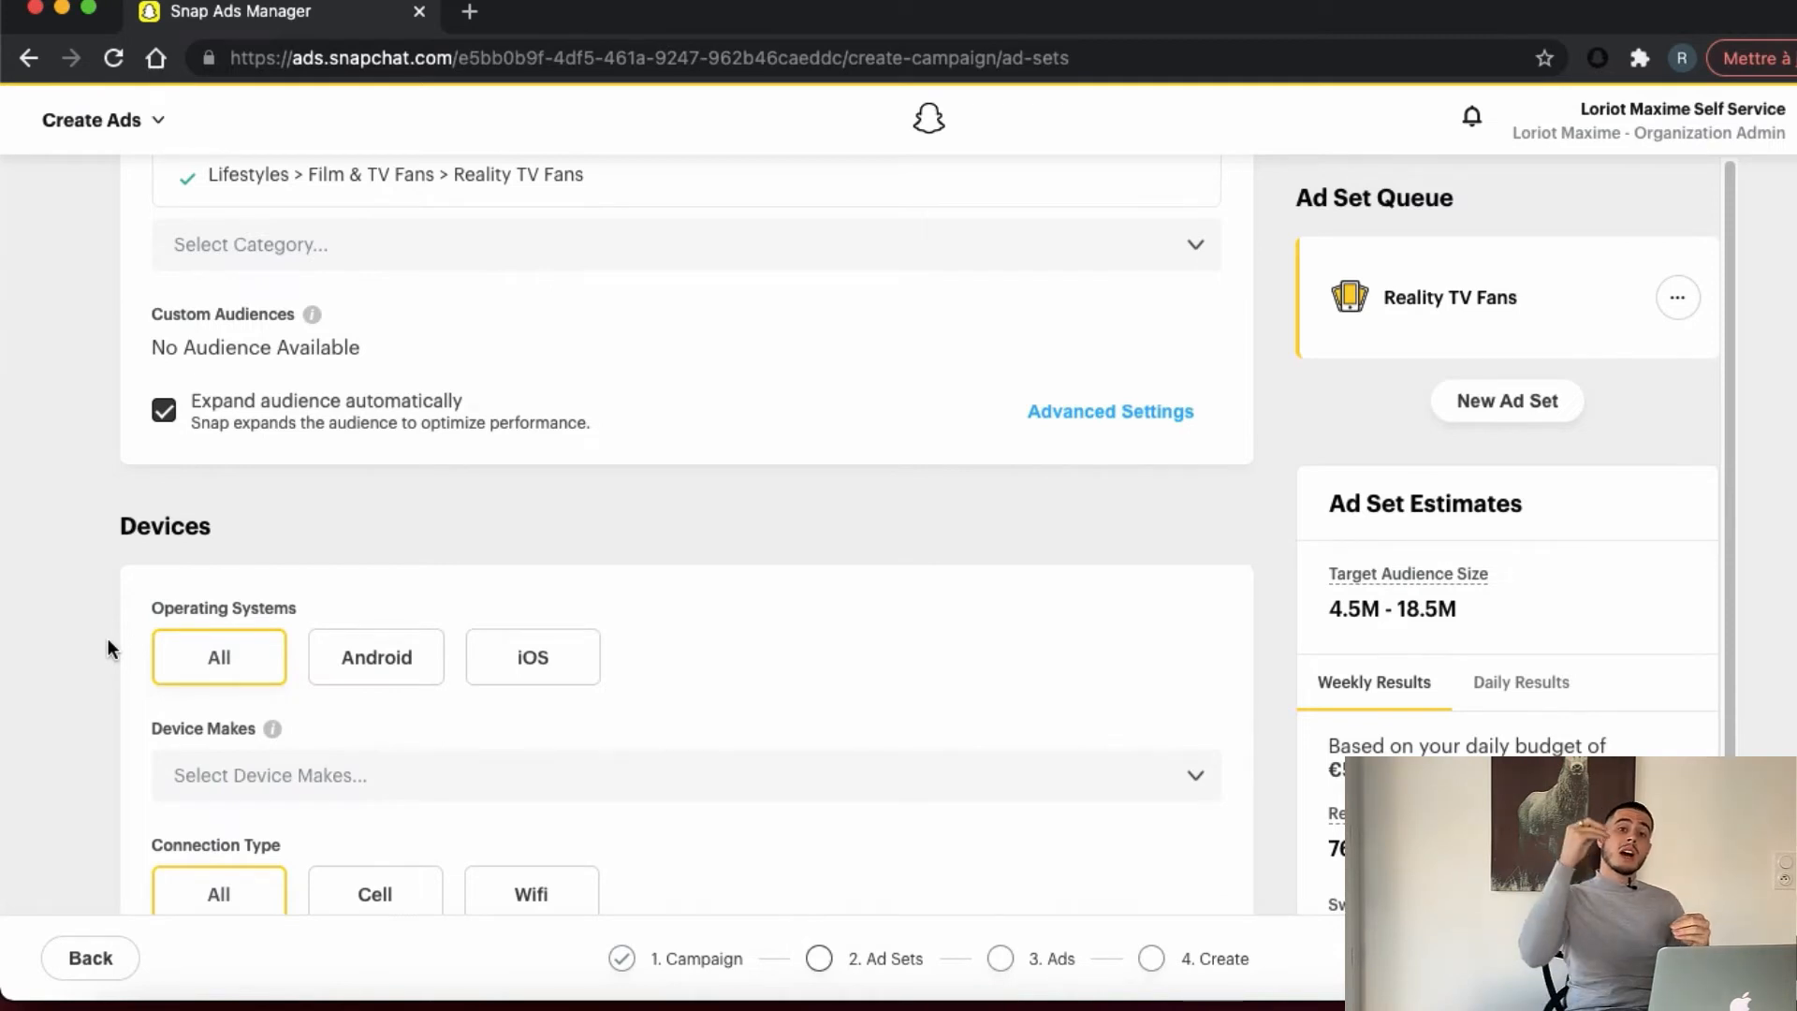
scroll(108, 638, "down", 15)
left_click(176, 629)
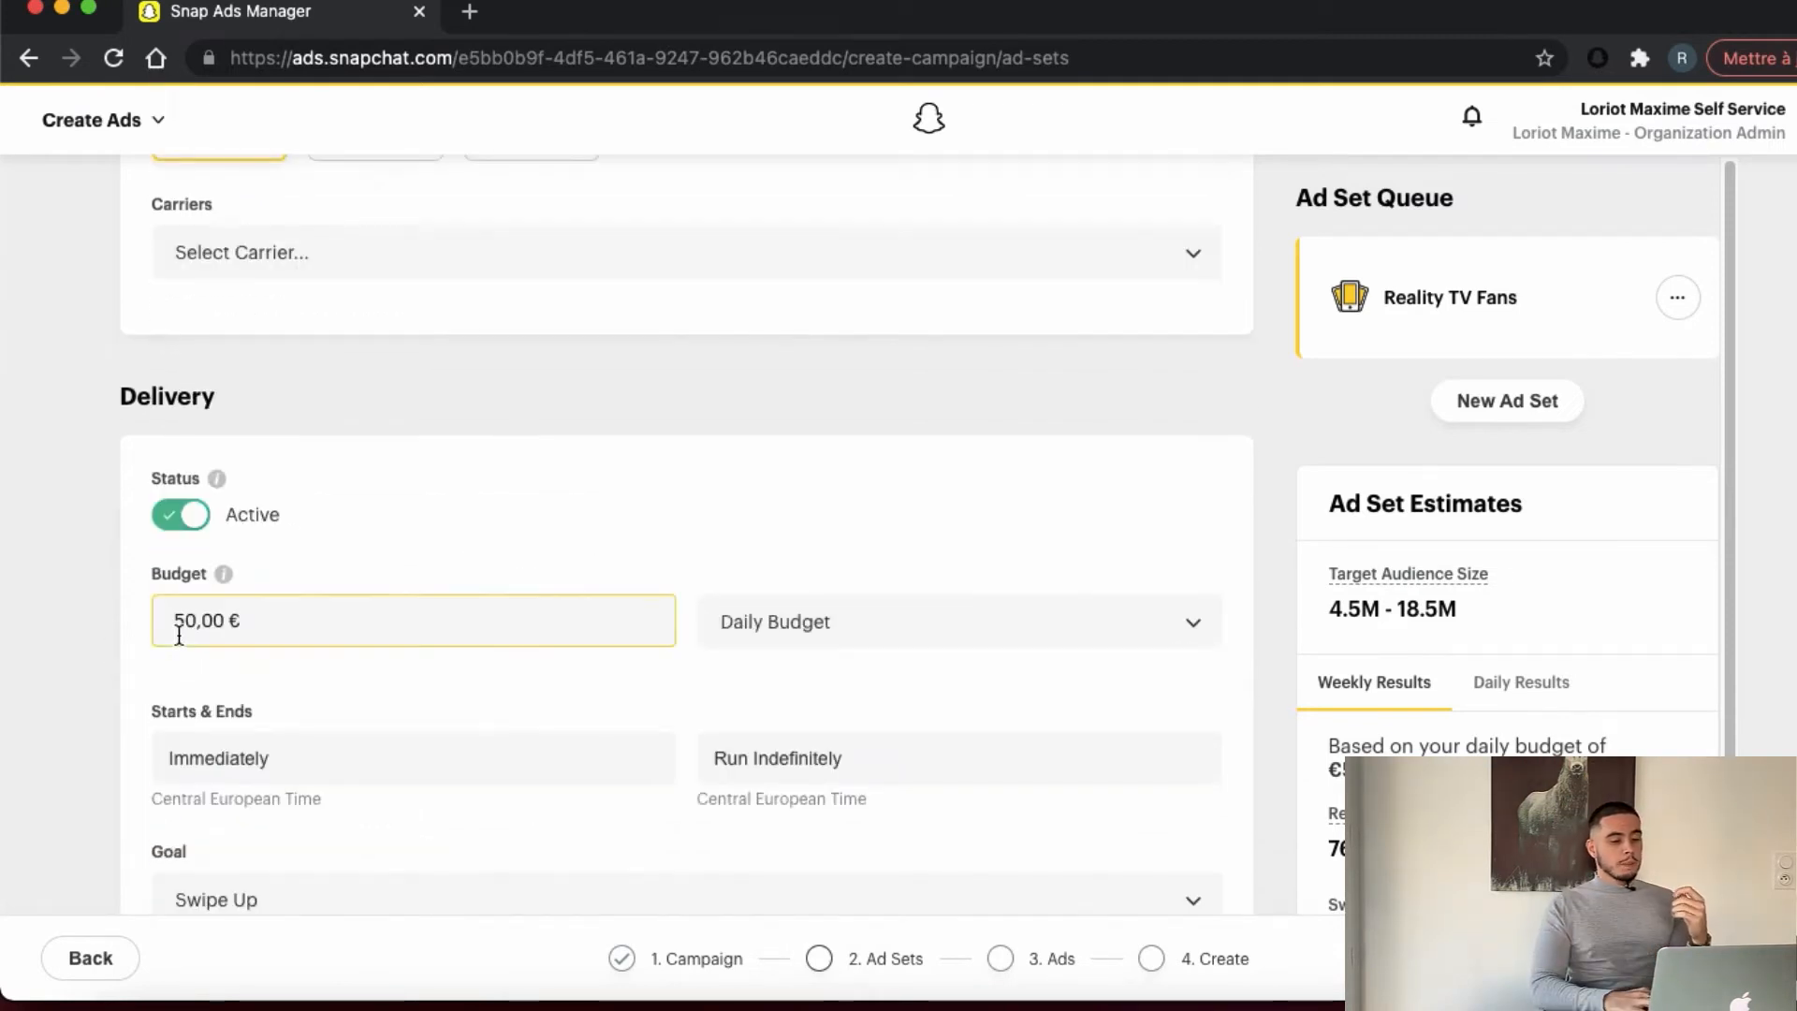
scroll(177, 635, "up", 6)
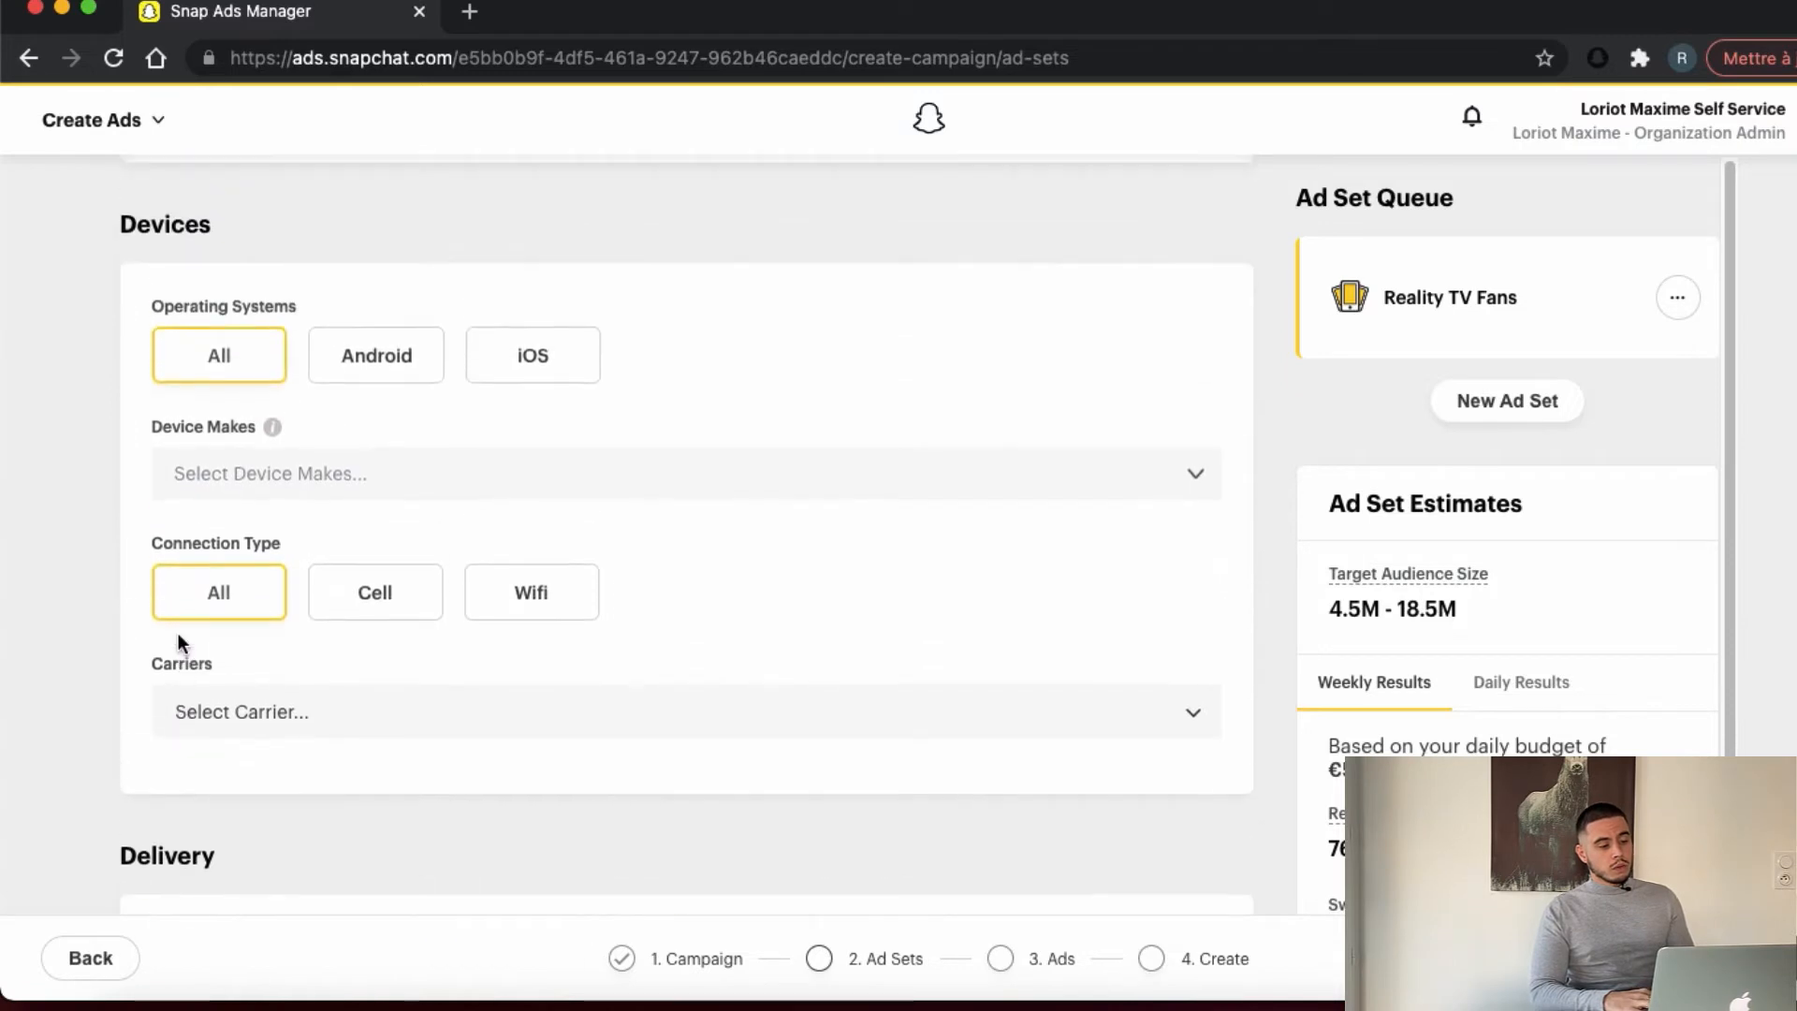
scroll(181, 644, "down", 1)
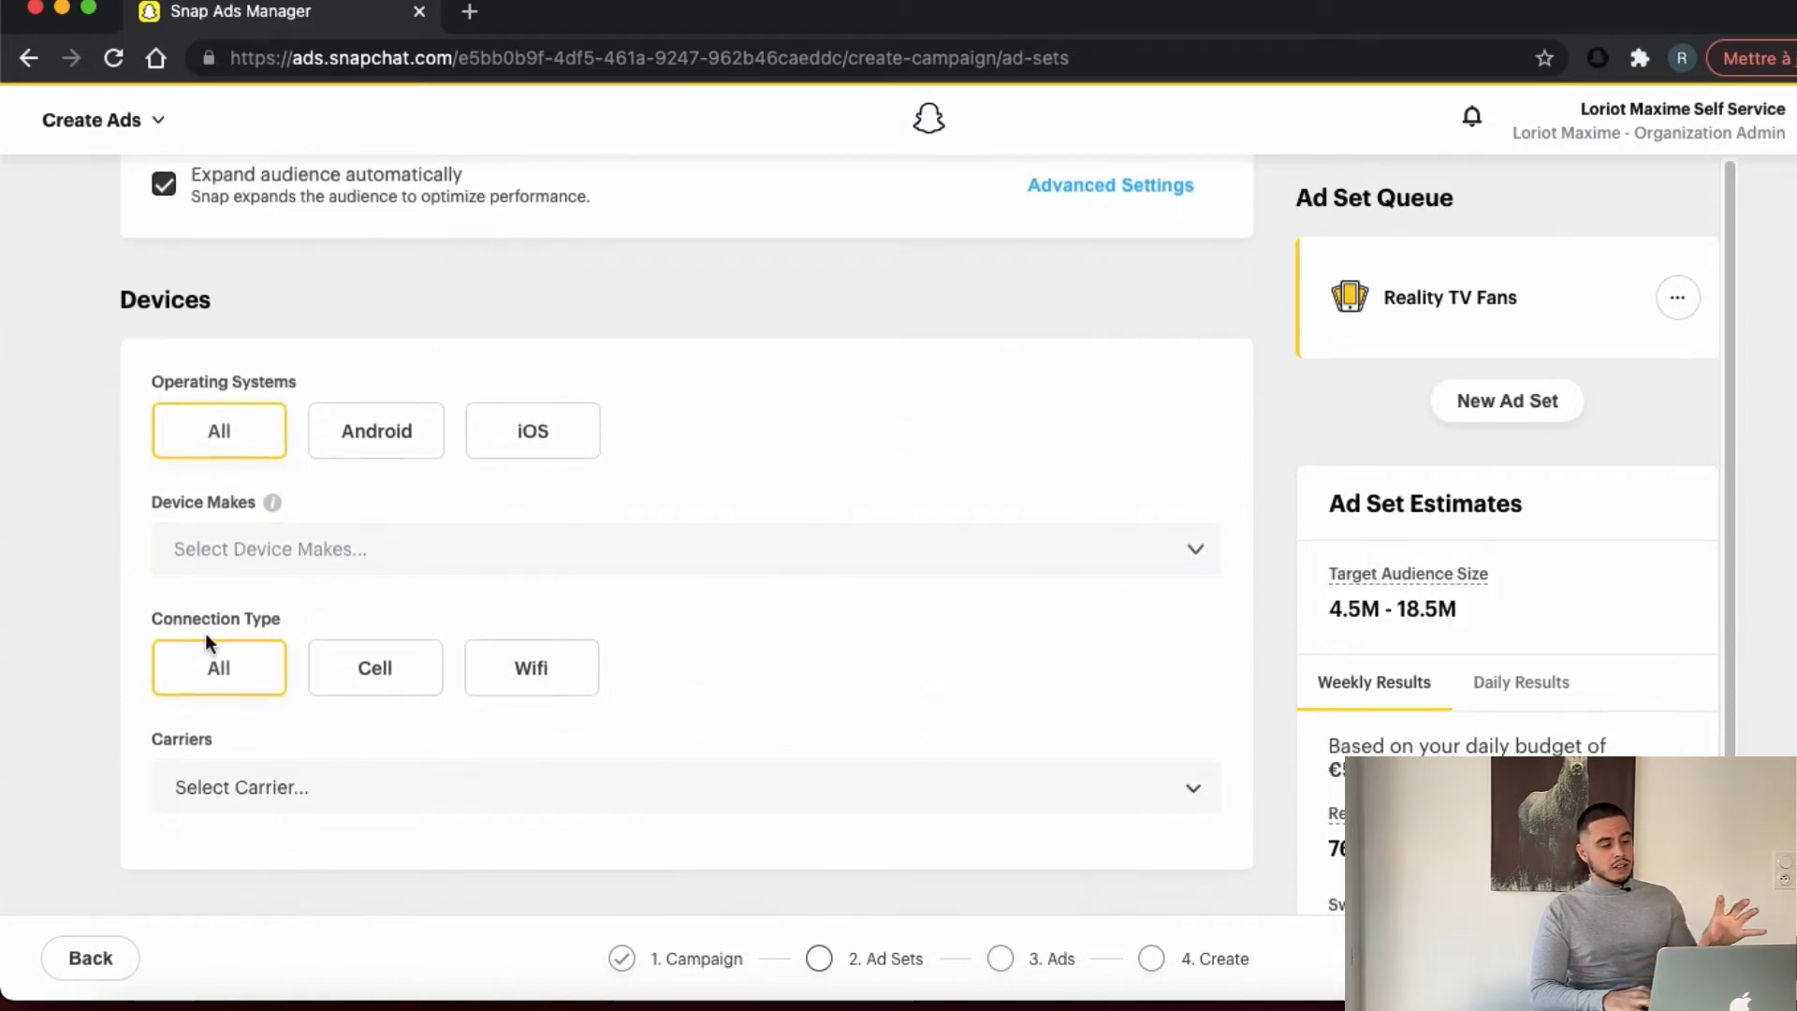
scroll(213, 687, "down", 5)
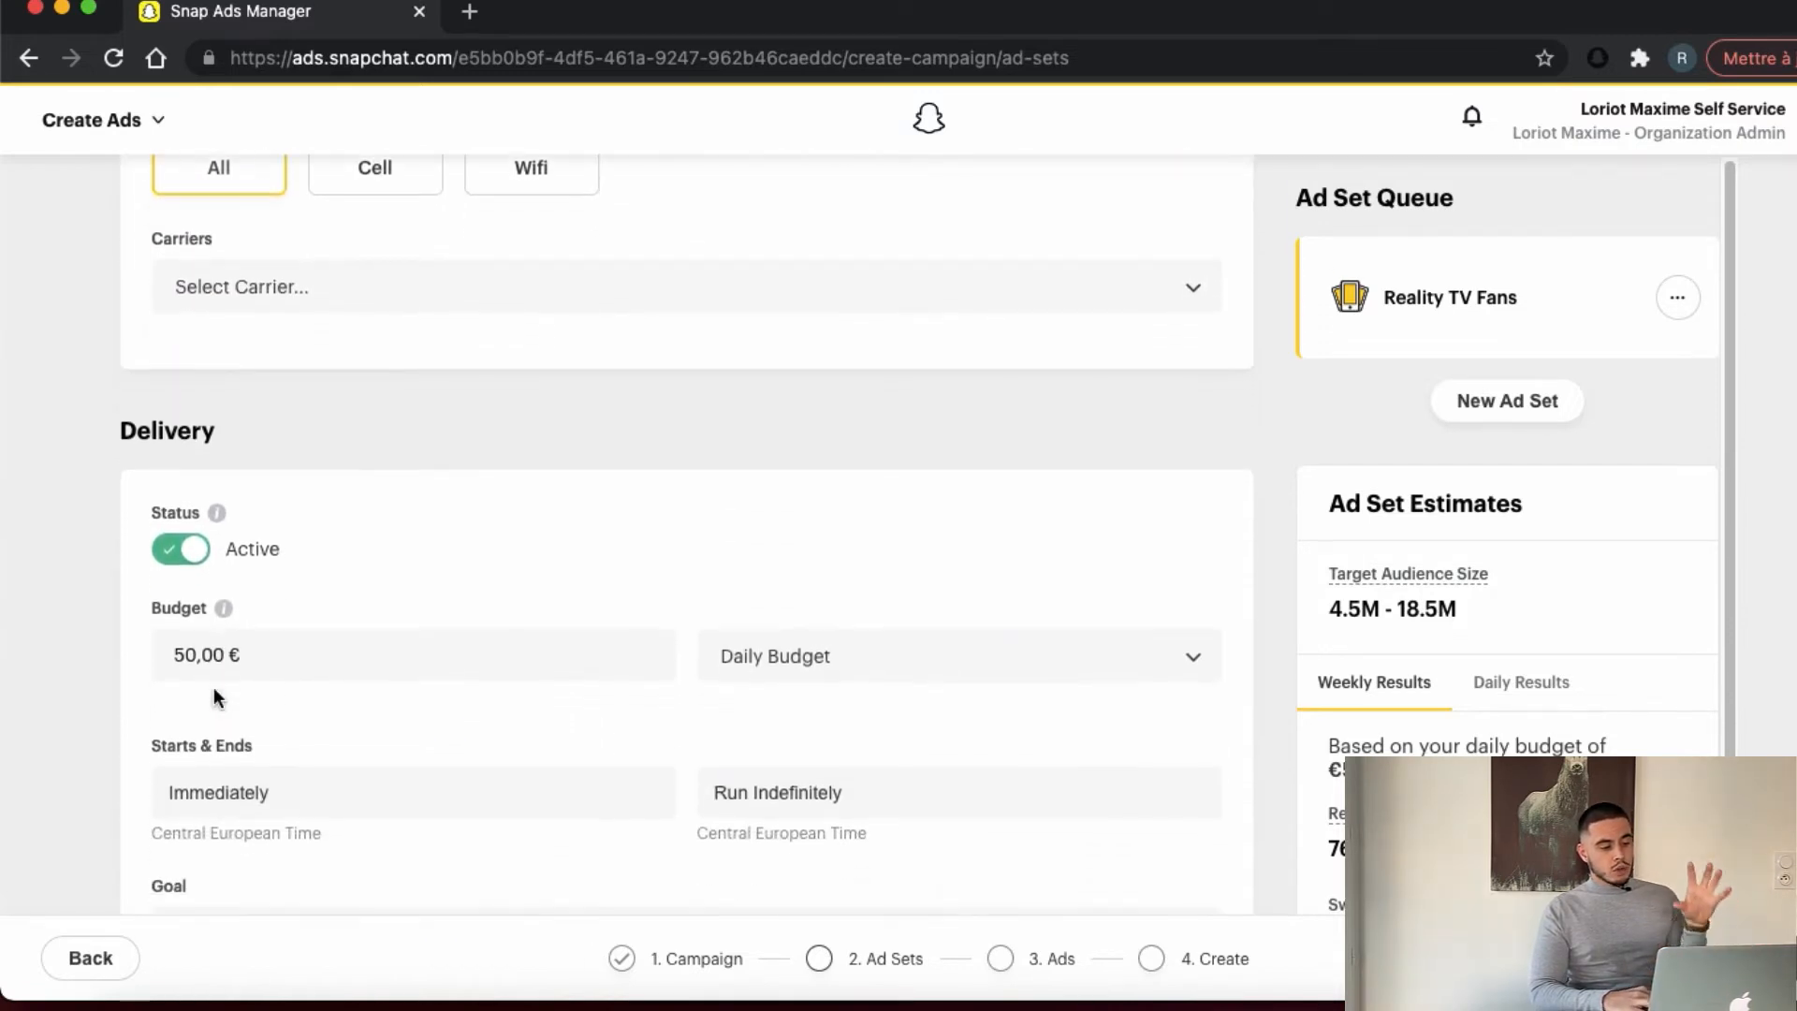
scroll(214, 697, "down", 2)
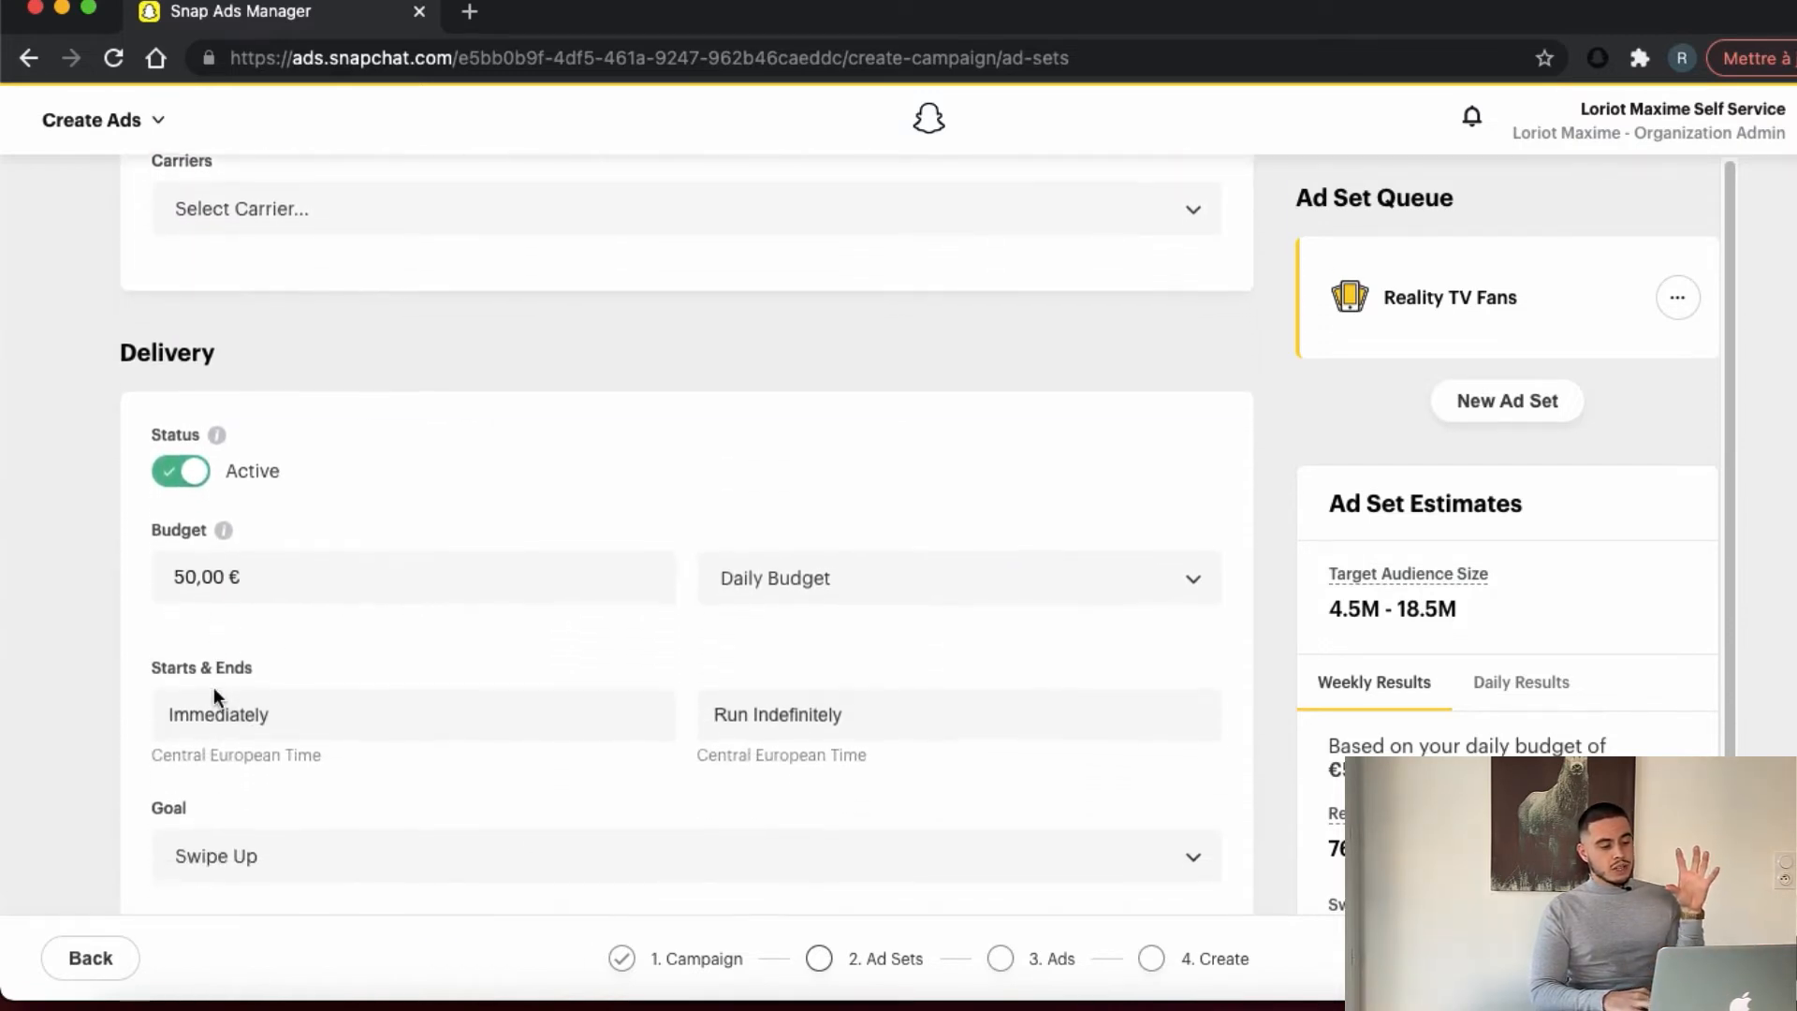
left_click(185, 557)
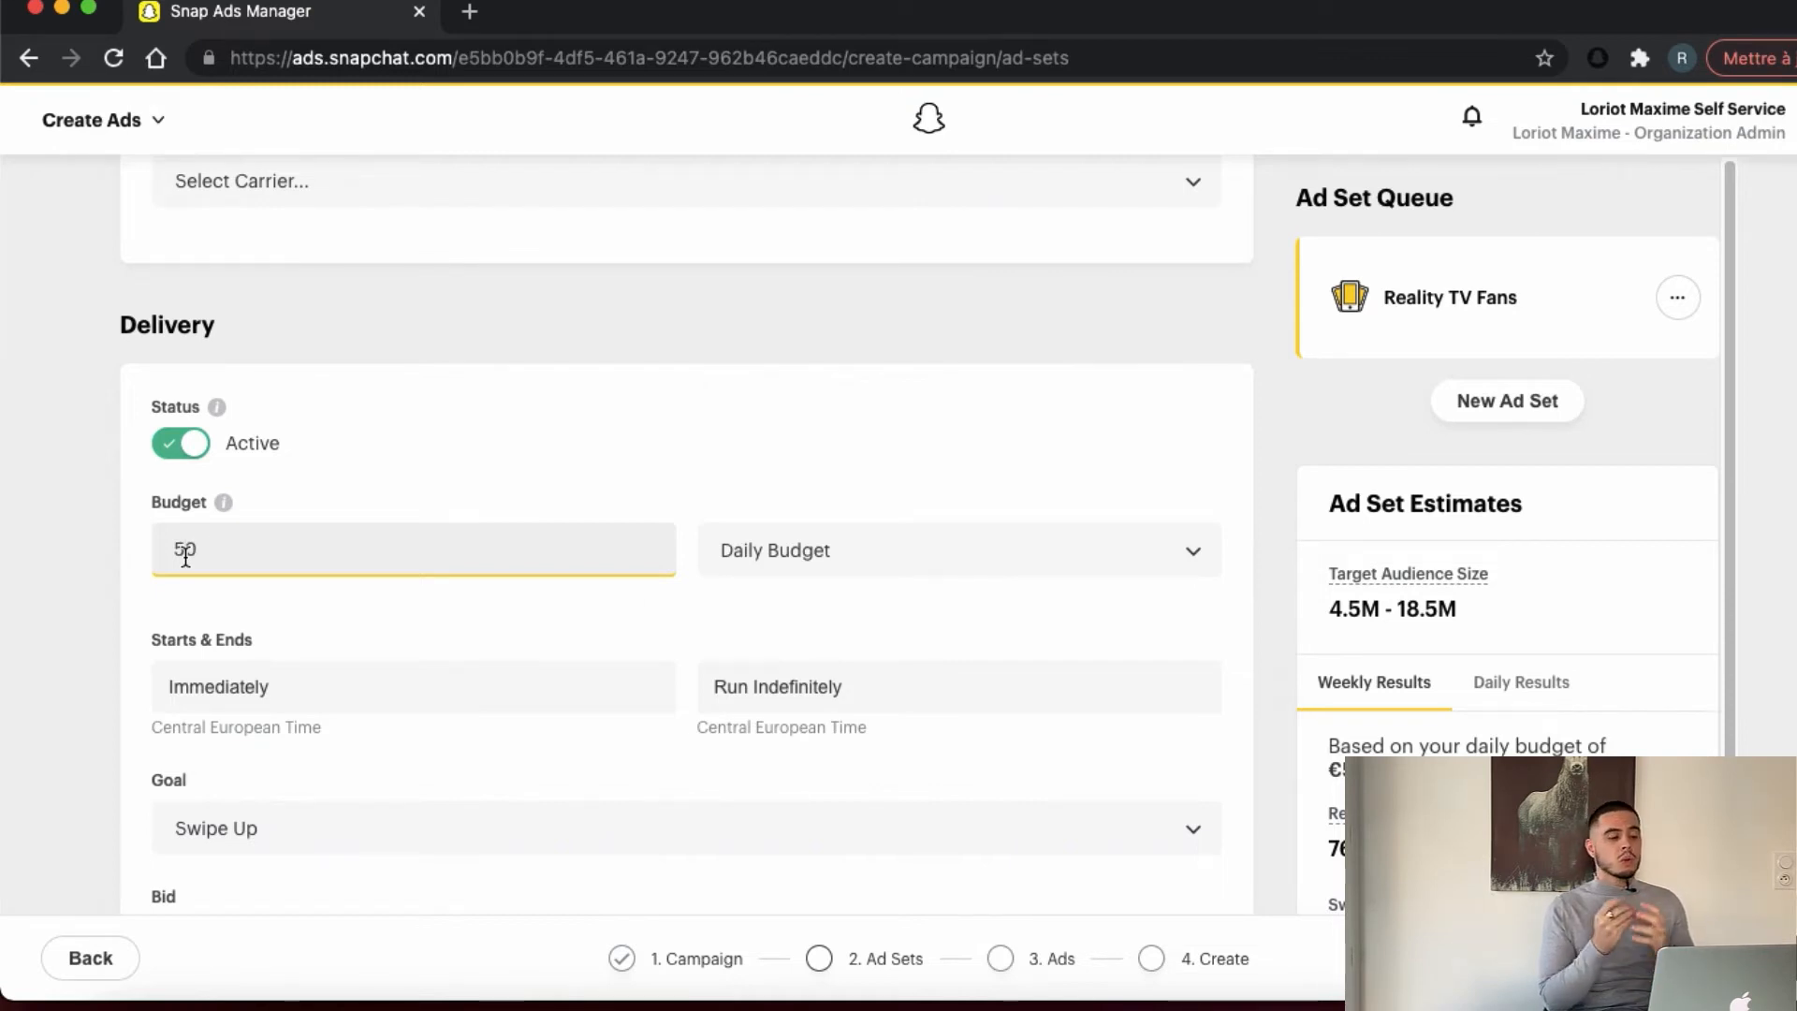
scroll(186, 557, "down", 5)
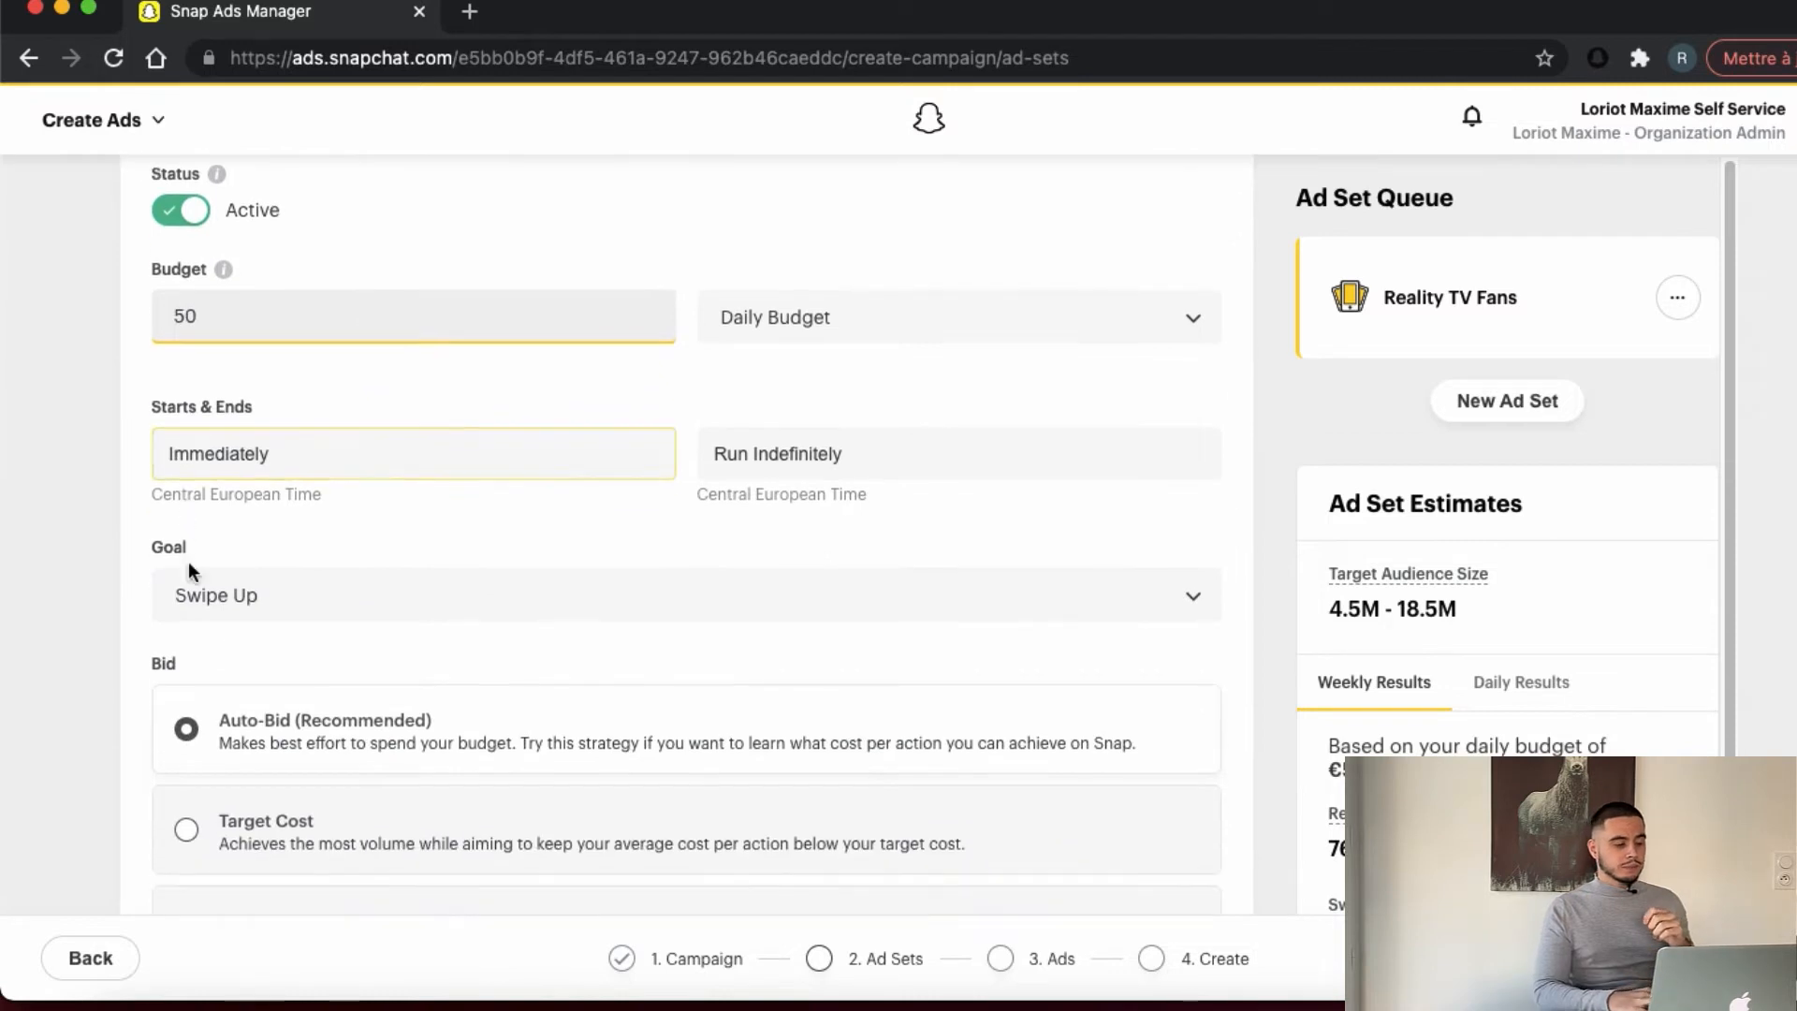
Examine the optimization goals offered for the ad set and keep Swipe Up
left_click(213, 594)
scroll(211, 590, "down", 2)
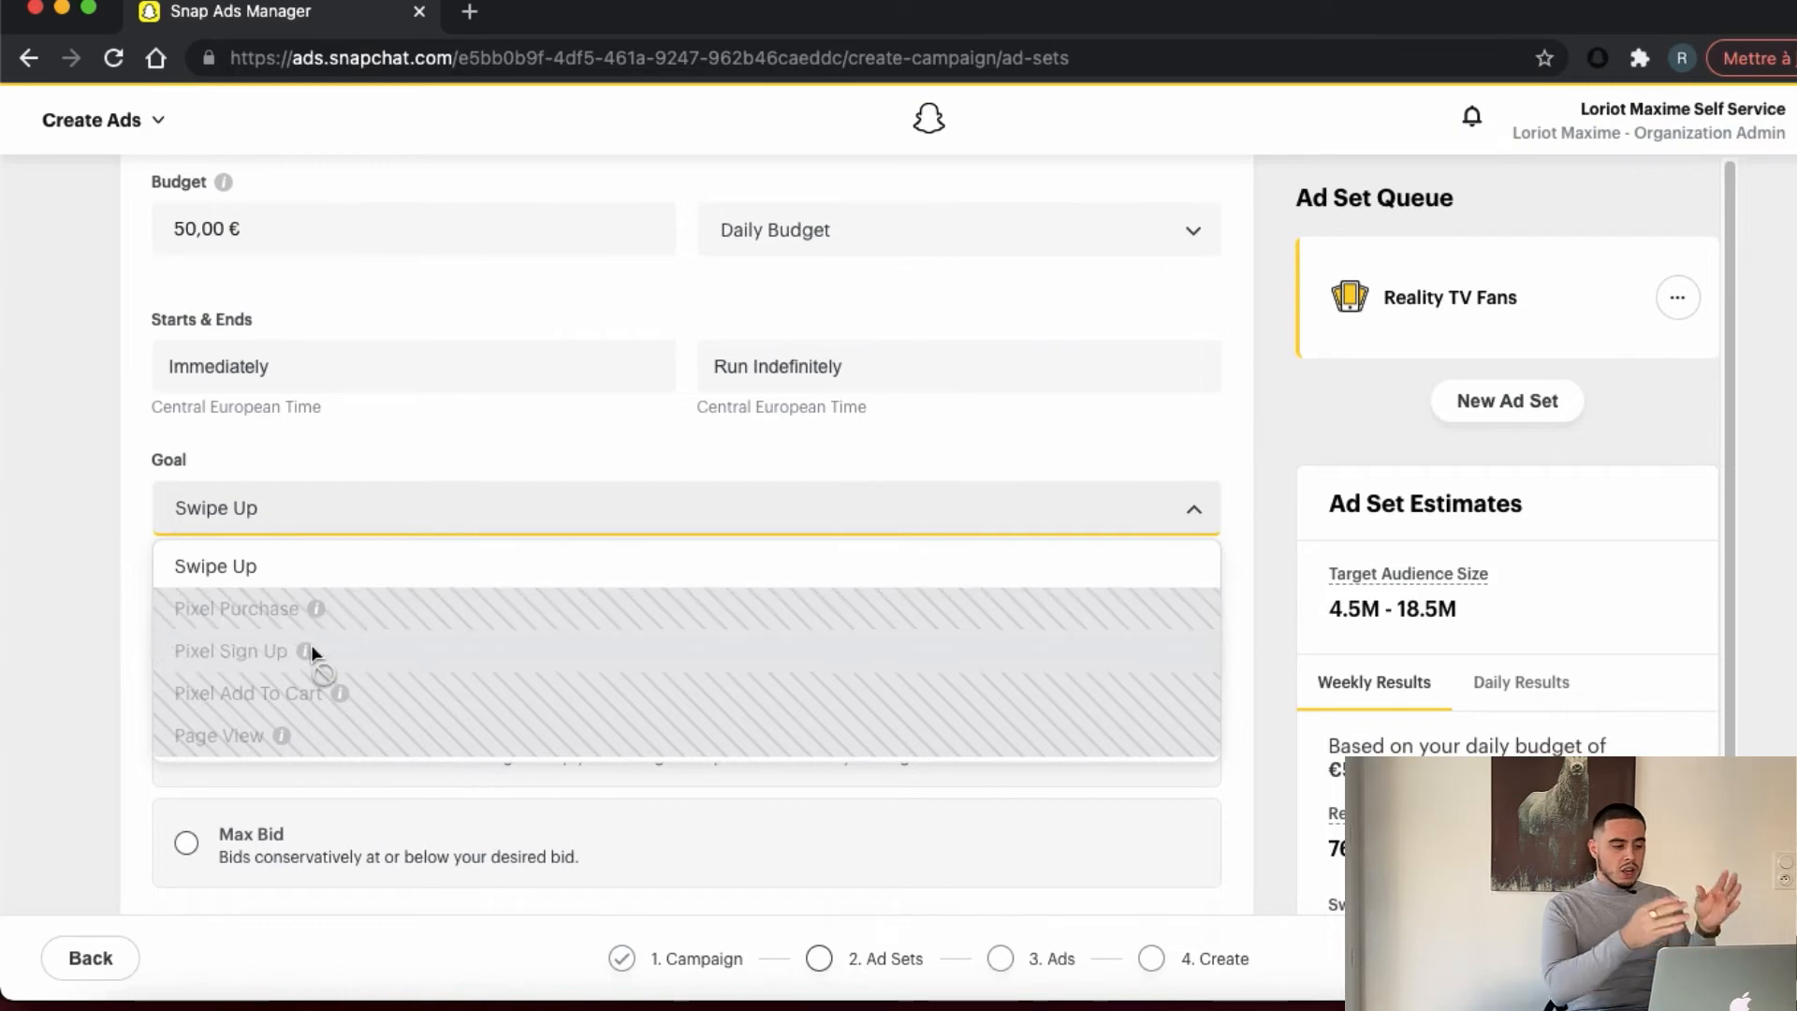
scroll(266, 614, "down", 1)
scroll(266, 614, "down", 3)
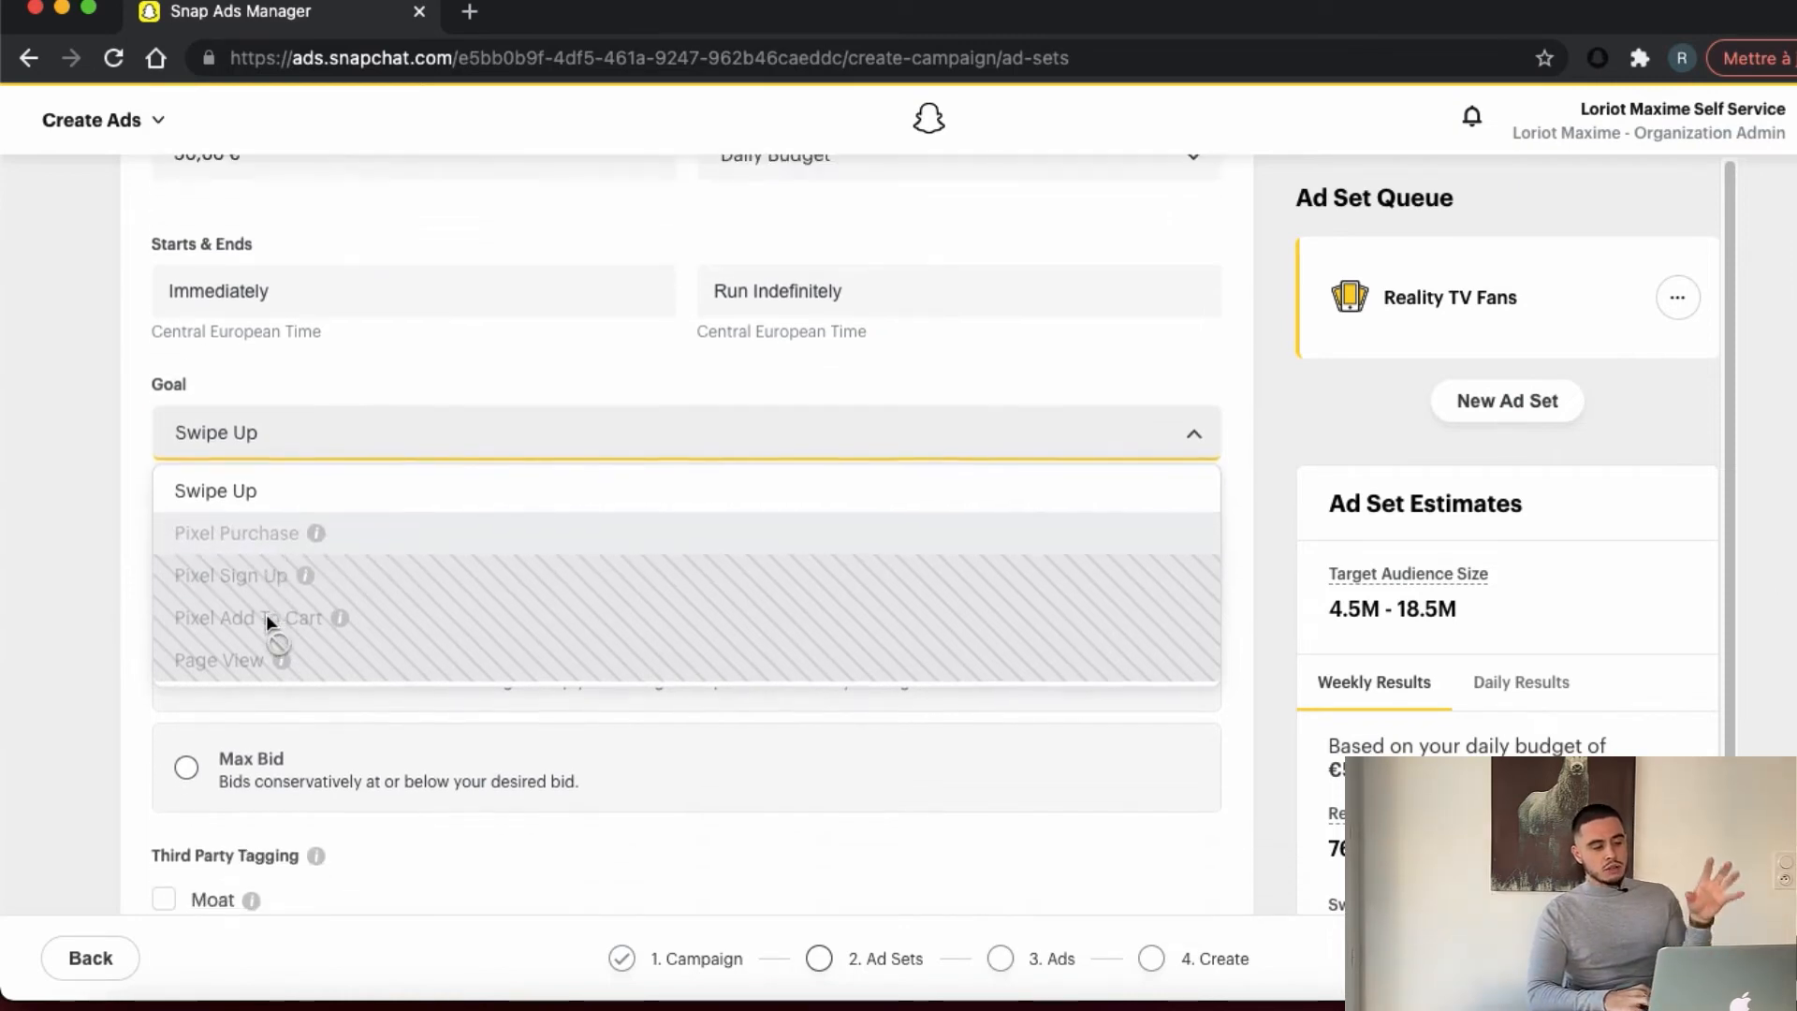
left_click(64, 517)
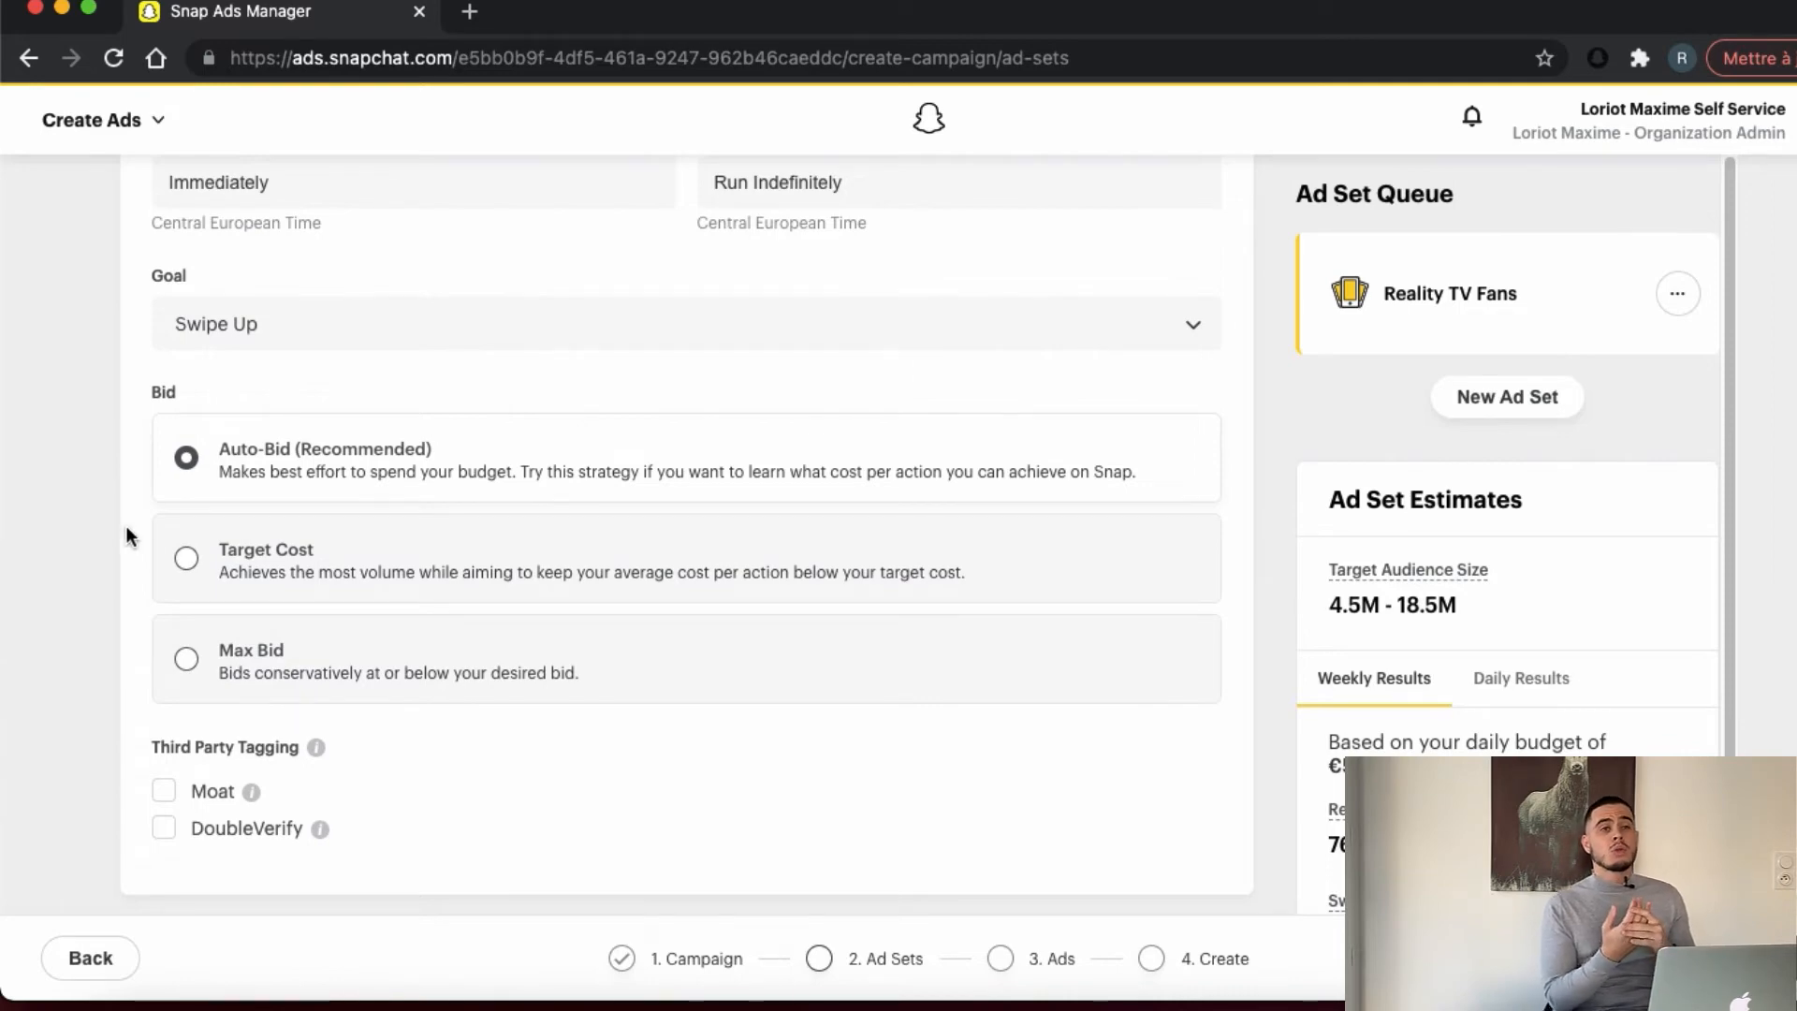
Try the Target Cost bid strategy, switch back to Auto-Bid, and recheck the available goals
left_click(187, 557)
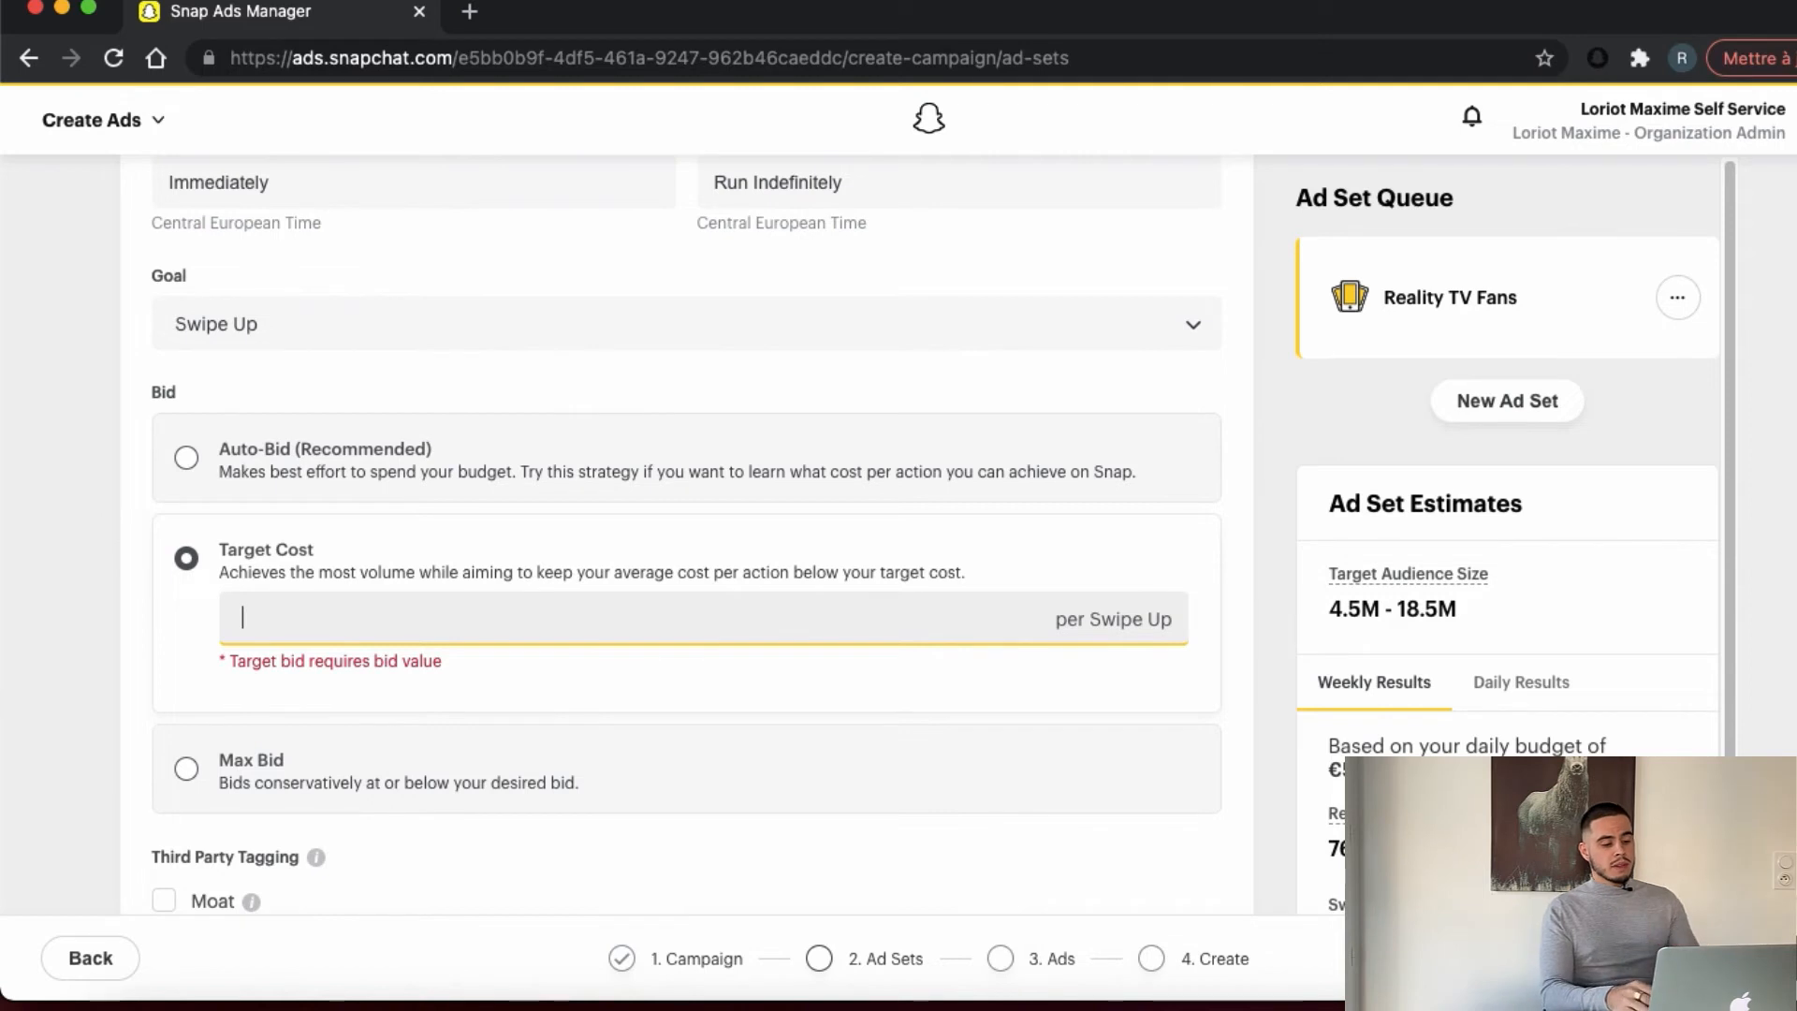
left_click(186, 457)
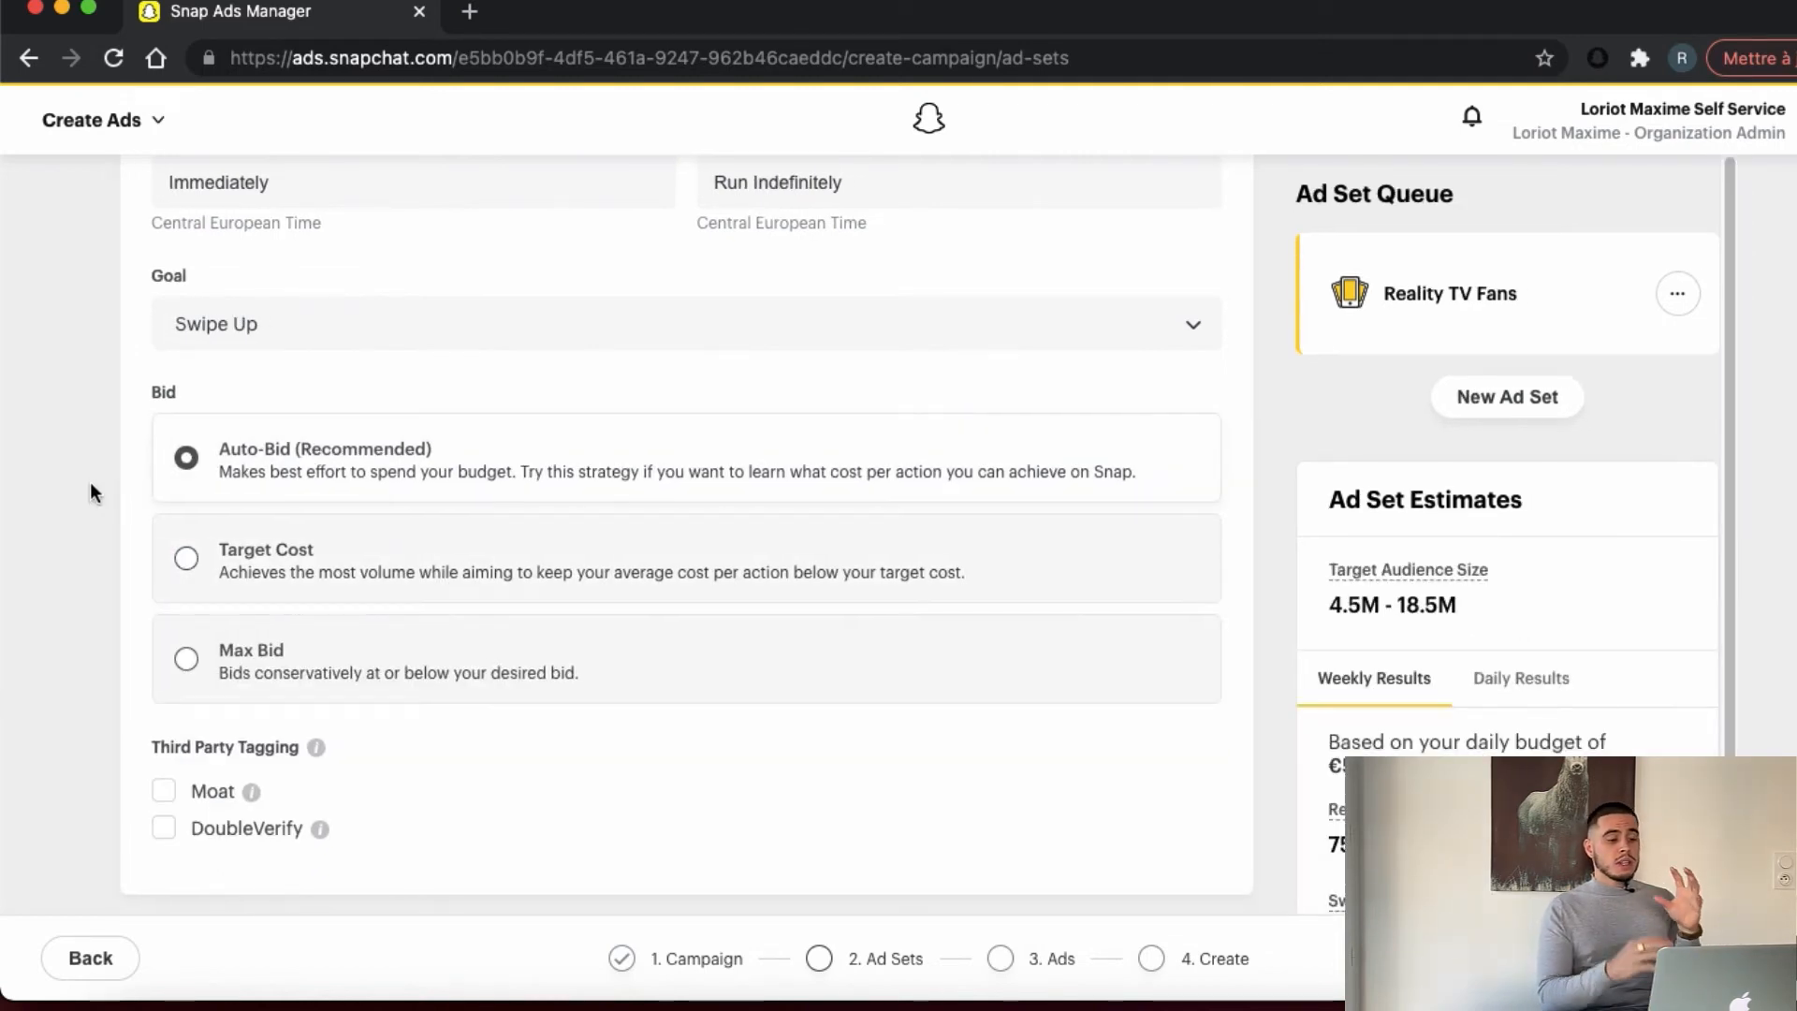
left_click(277, 325)
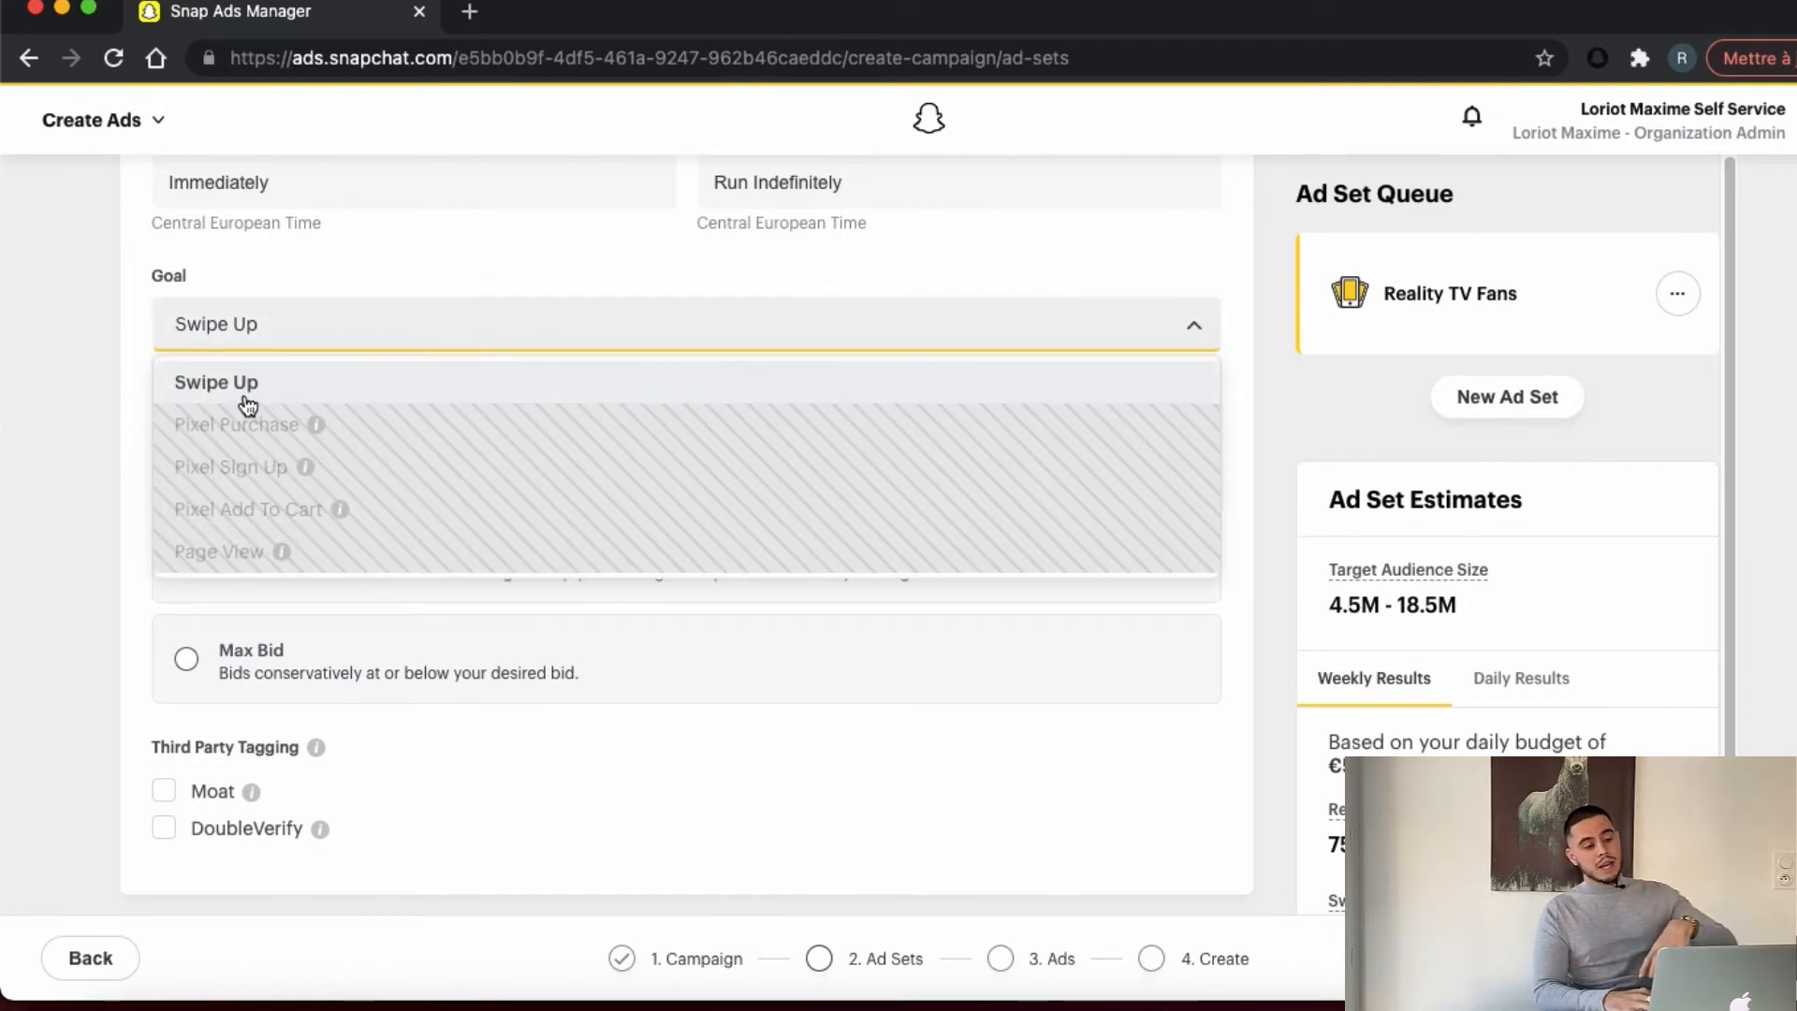
left_click(45, 376)
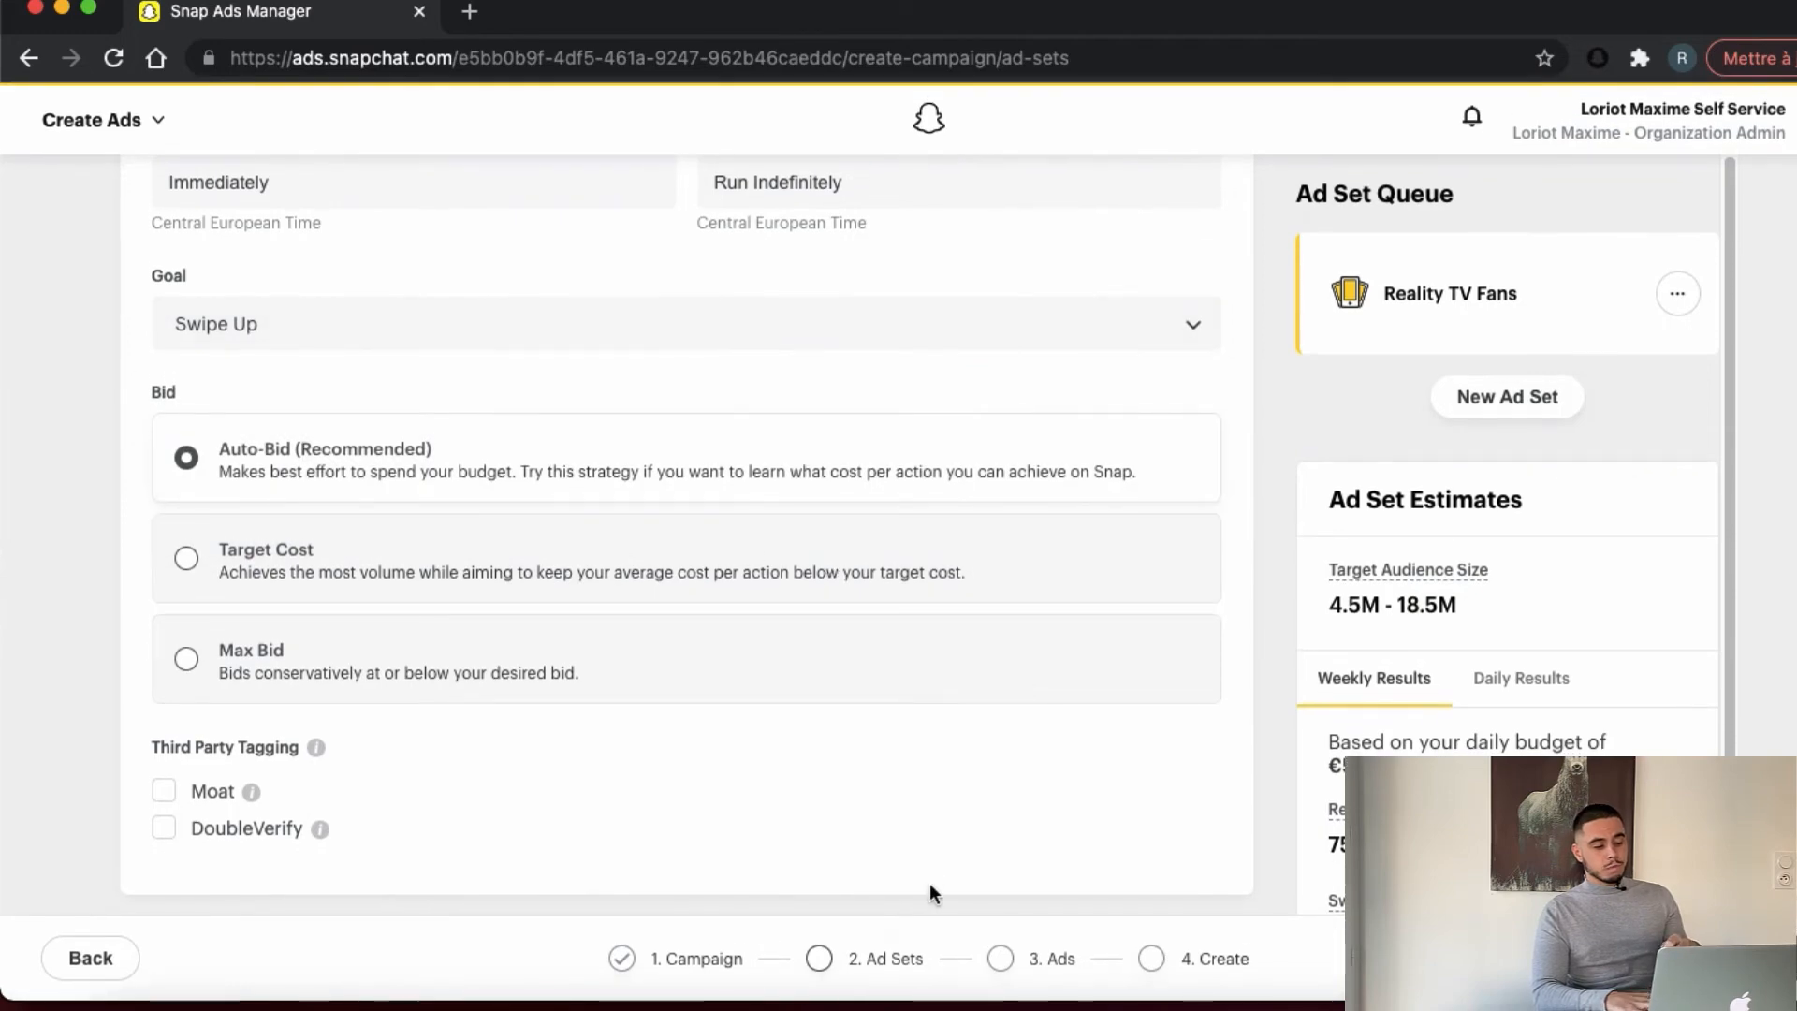
Examine the target audience estimate and recheck the ad set's format, placement, location, demographic, audience and delivery settings
mouse_move(1351, 620)
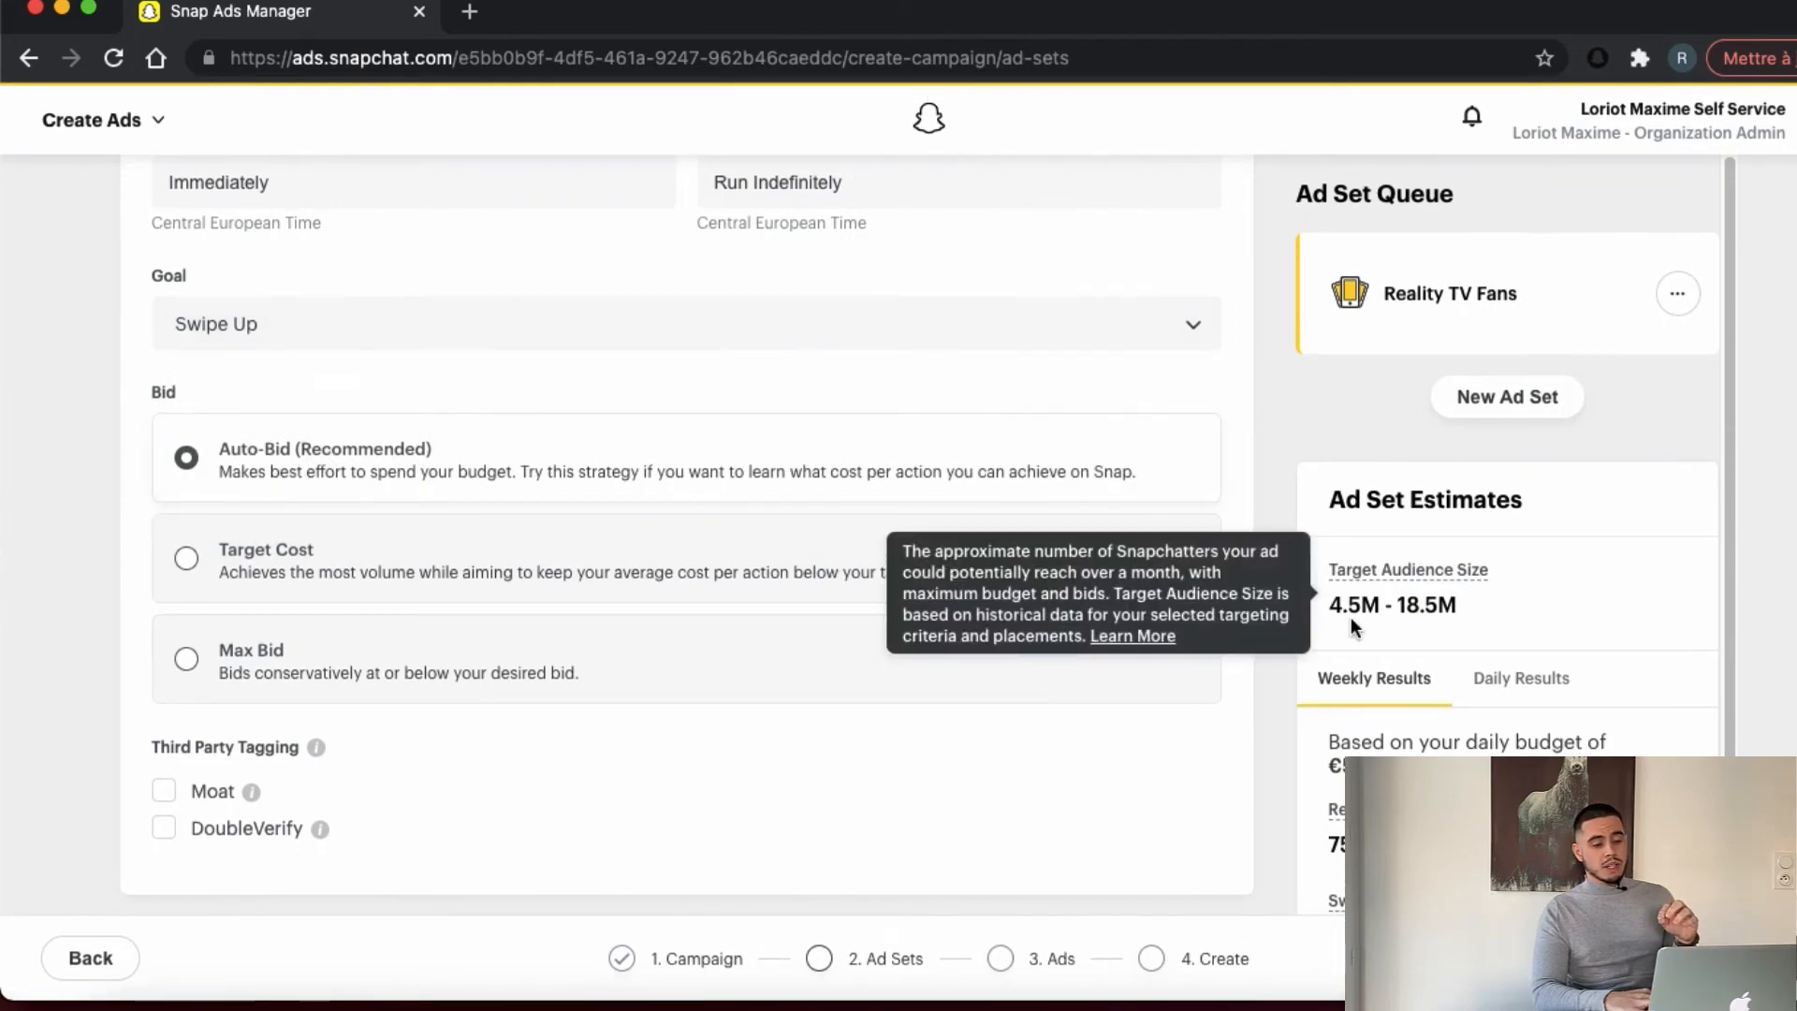
scroll(1350, 616, "down", 1)
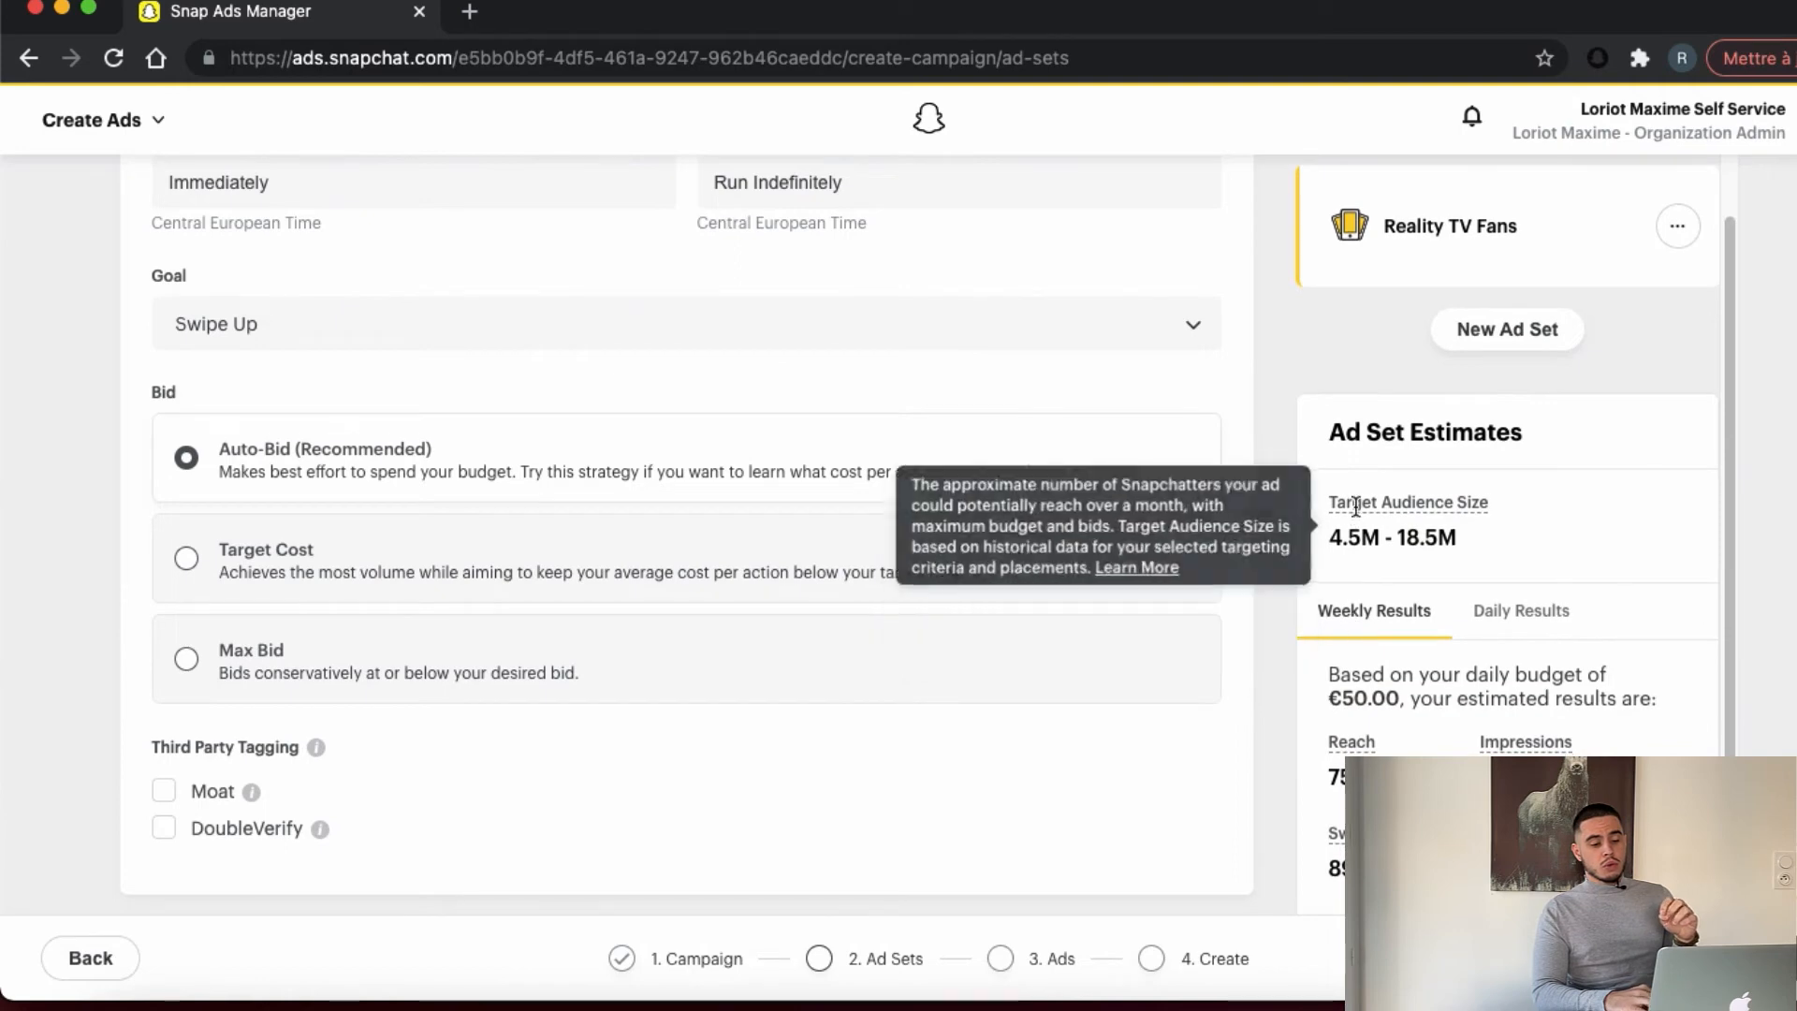
scroll(986, 560, "up", 10)
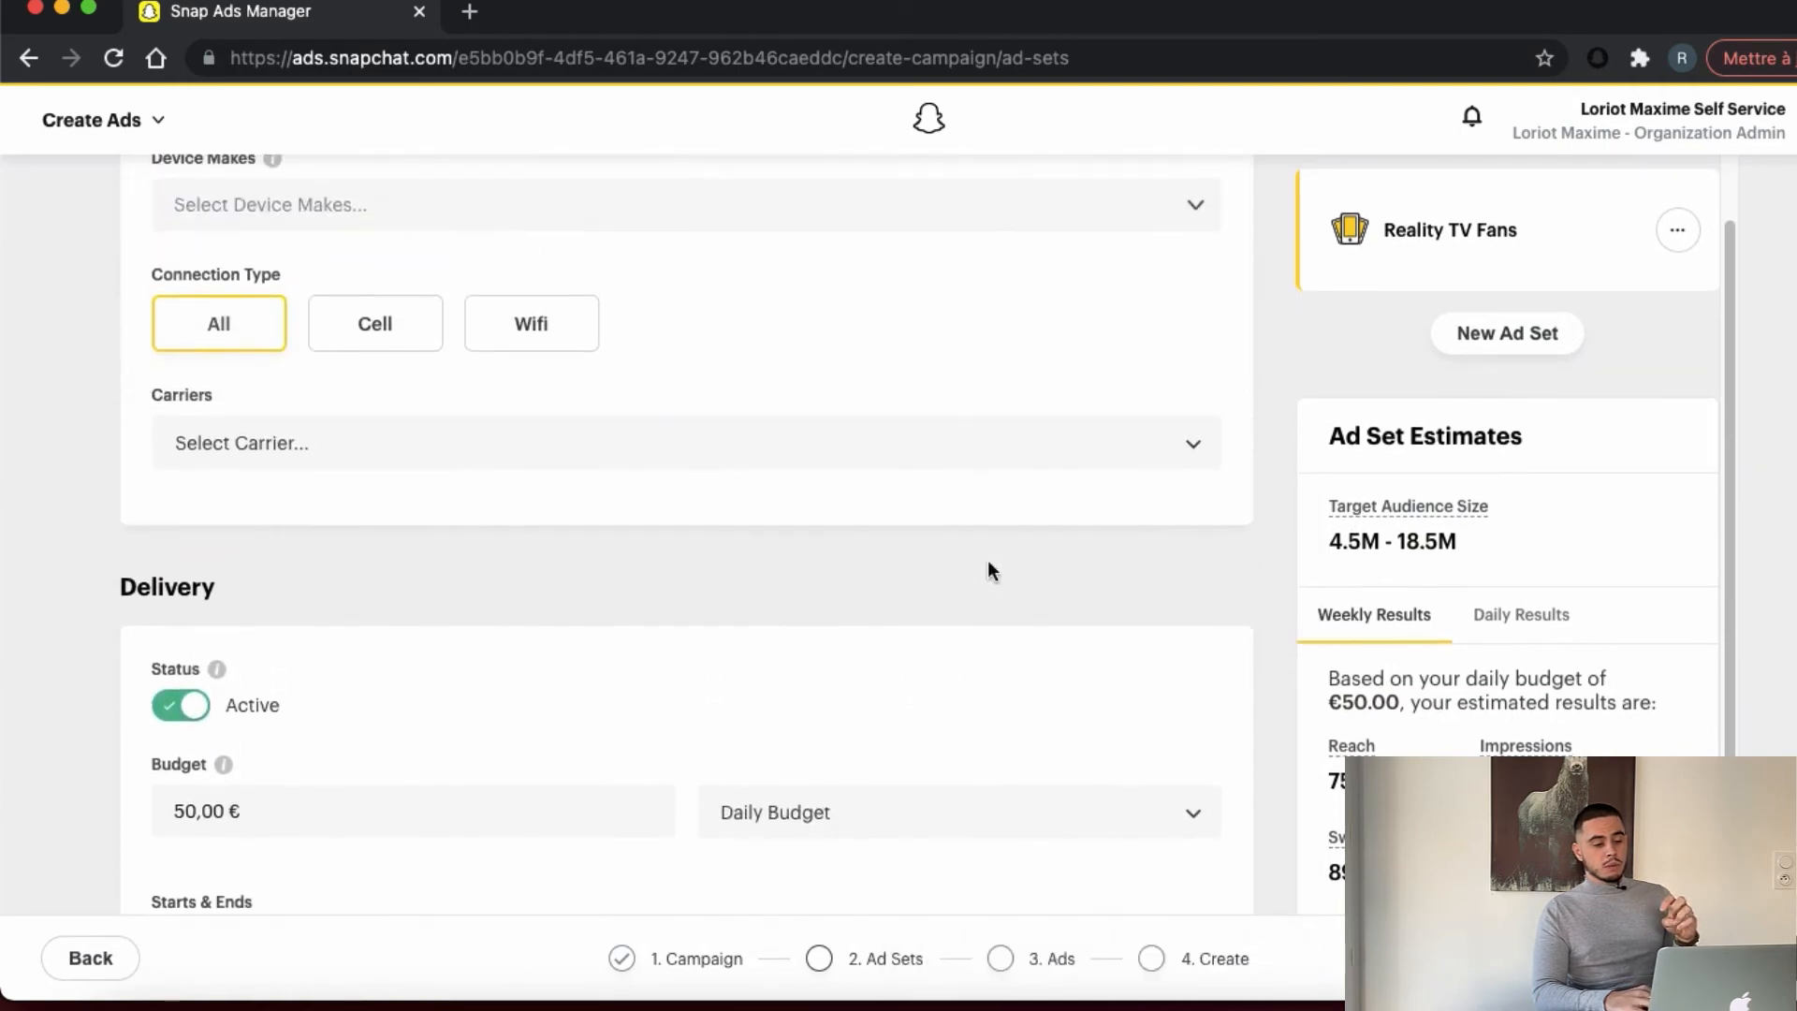
scroll(986, 560, "up", 15)
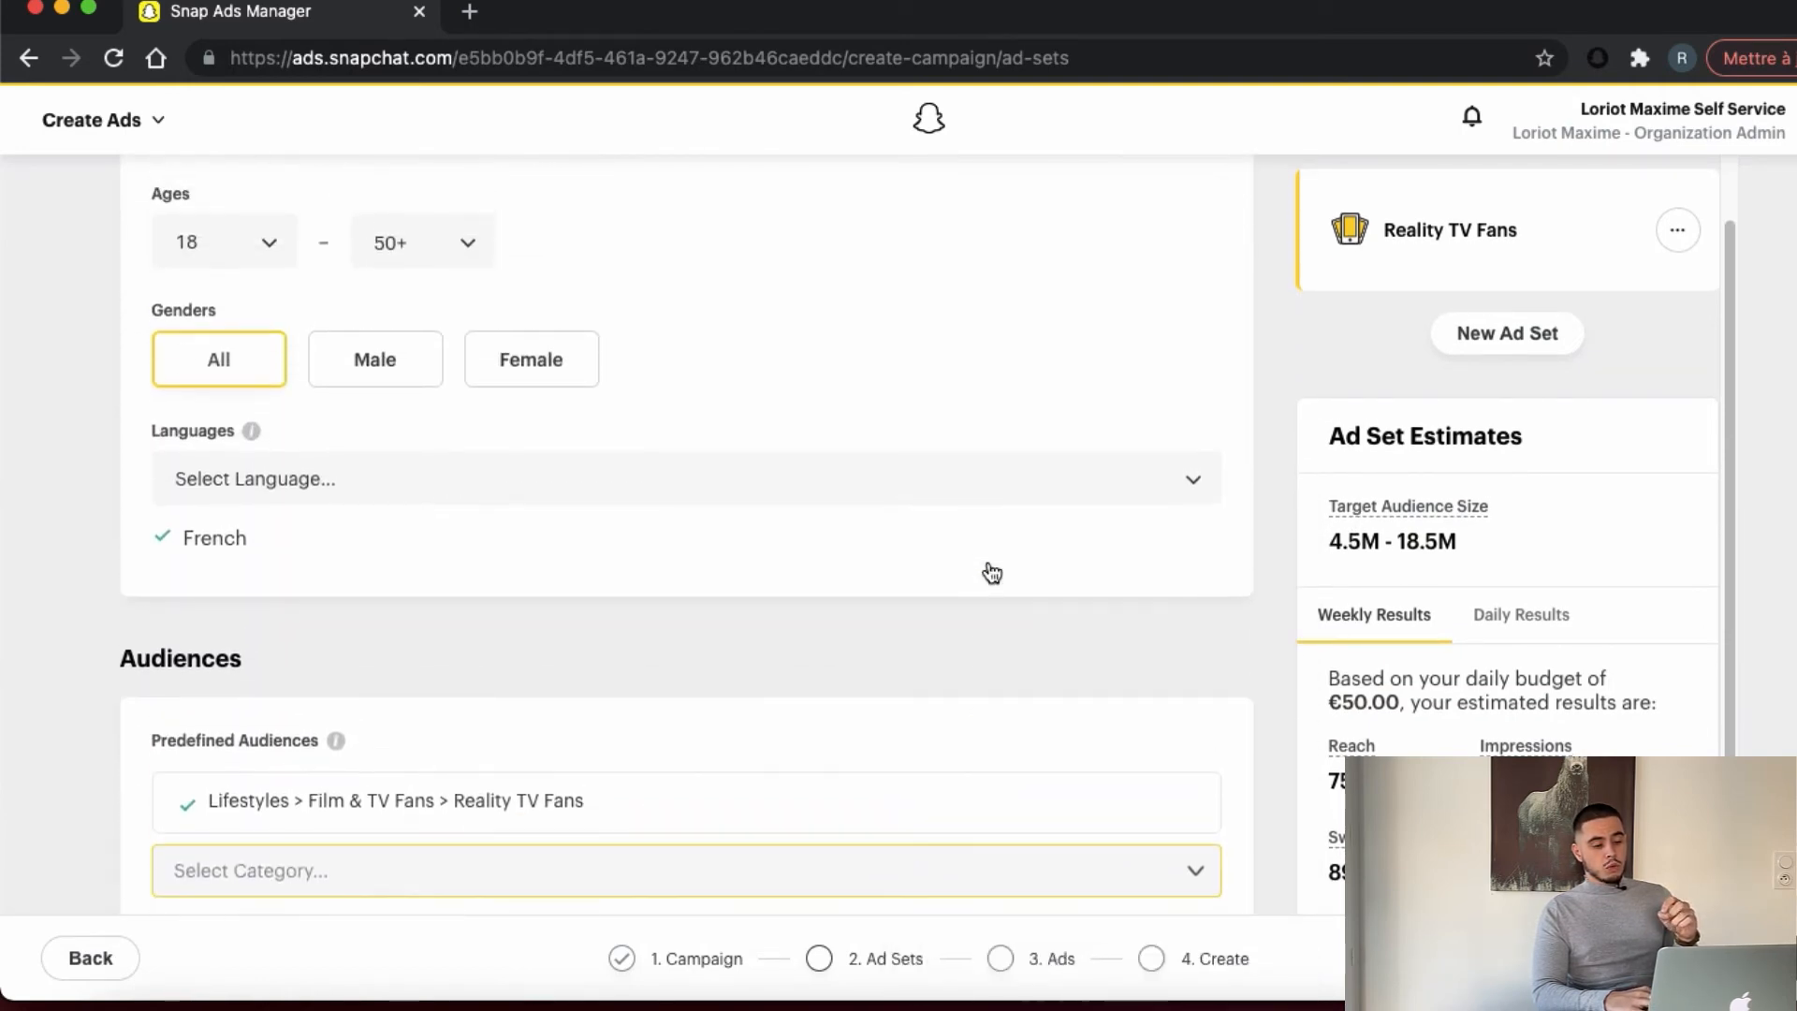
scroll(991, 571, "up", 10)
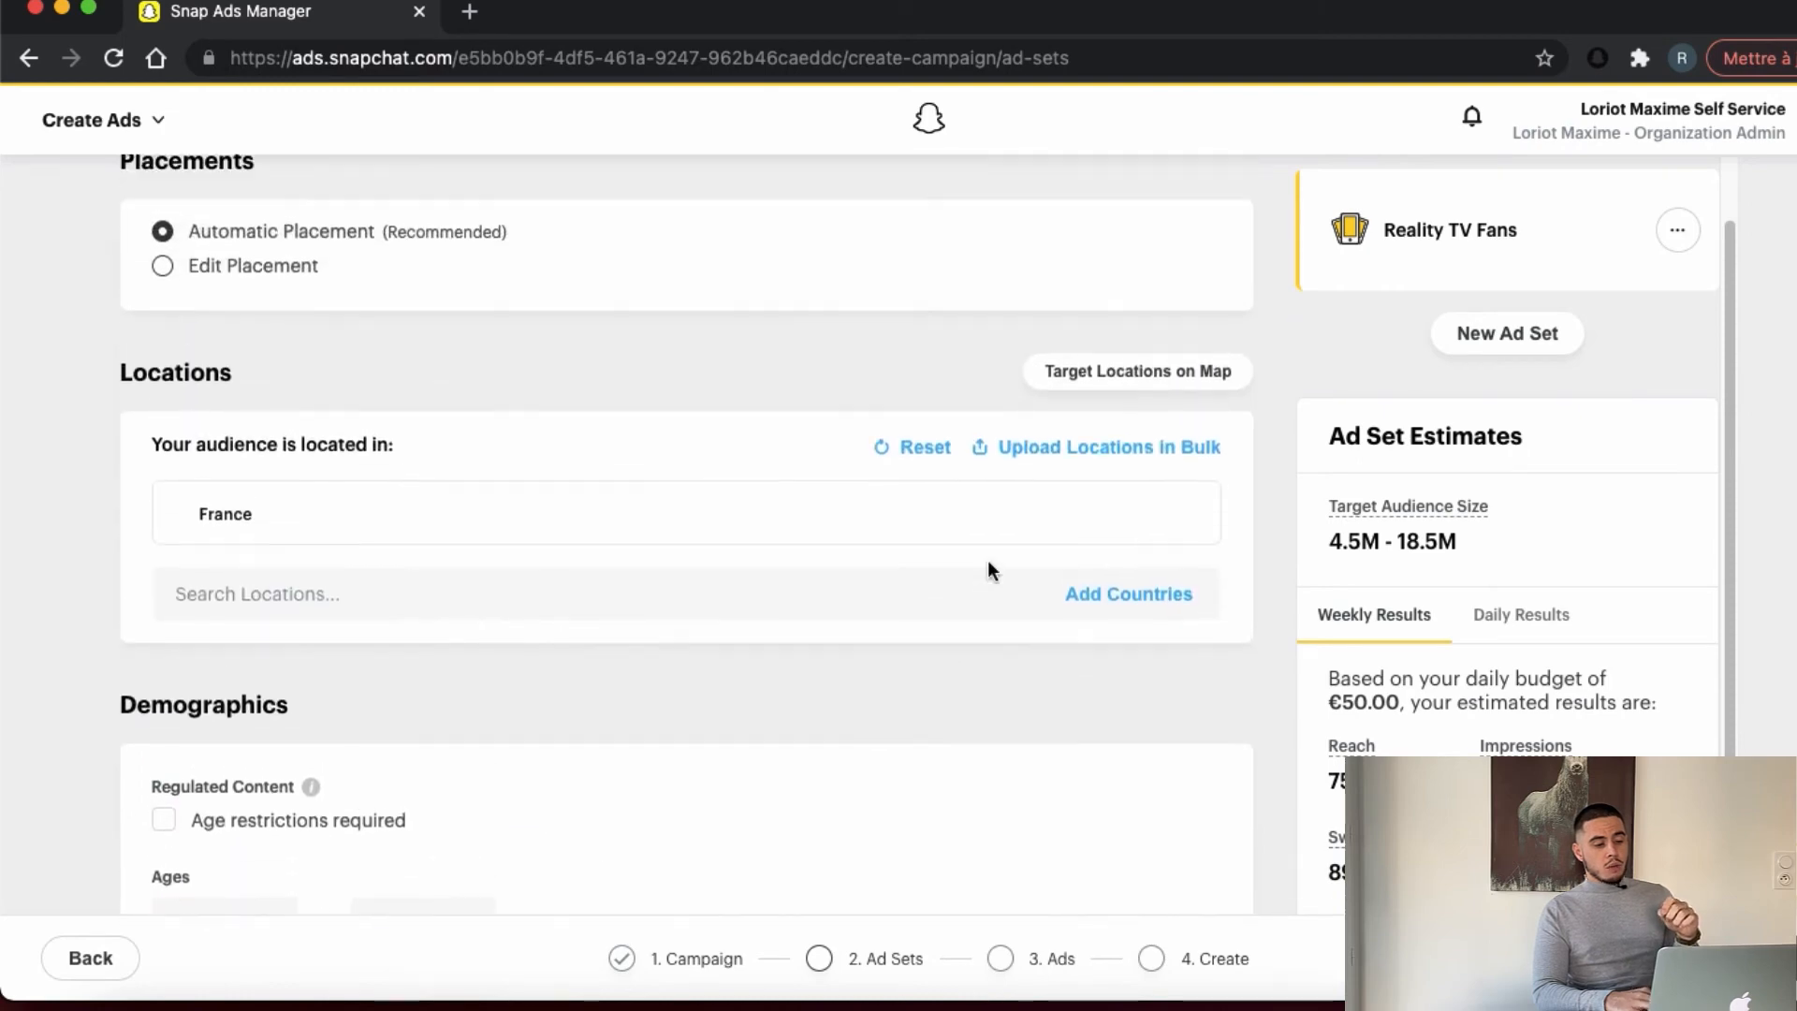
scroll(987, 560, "up", 3)
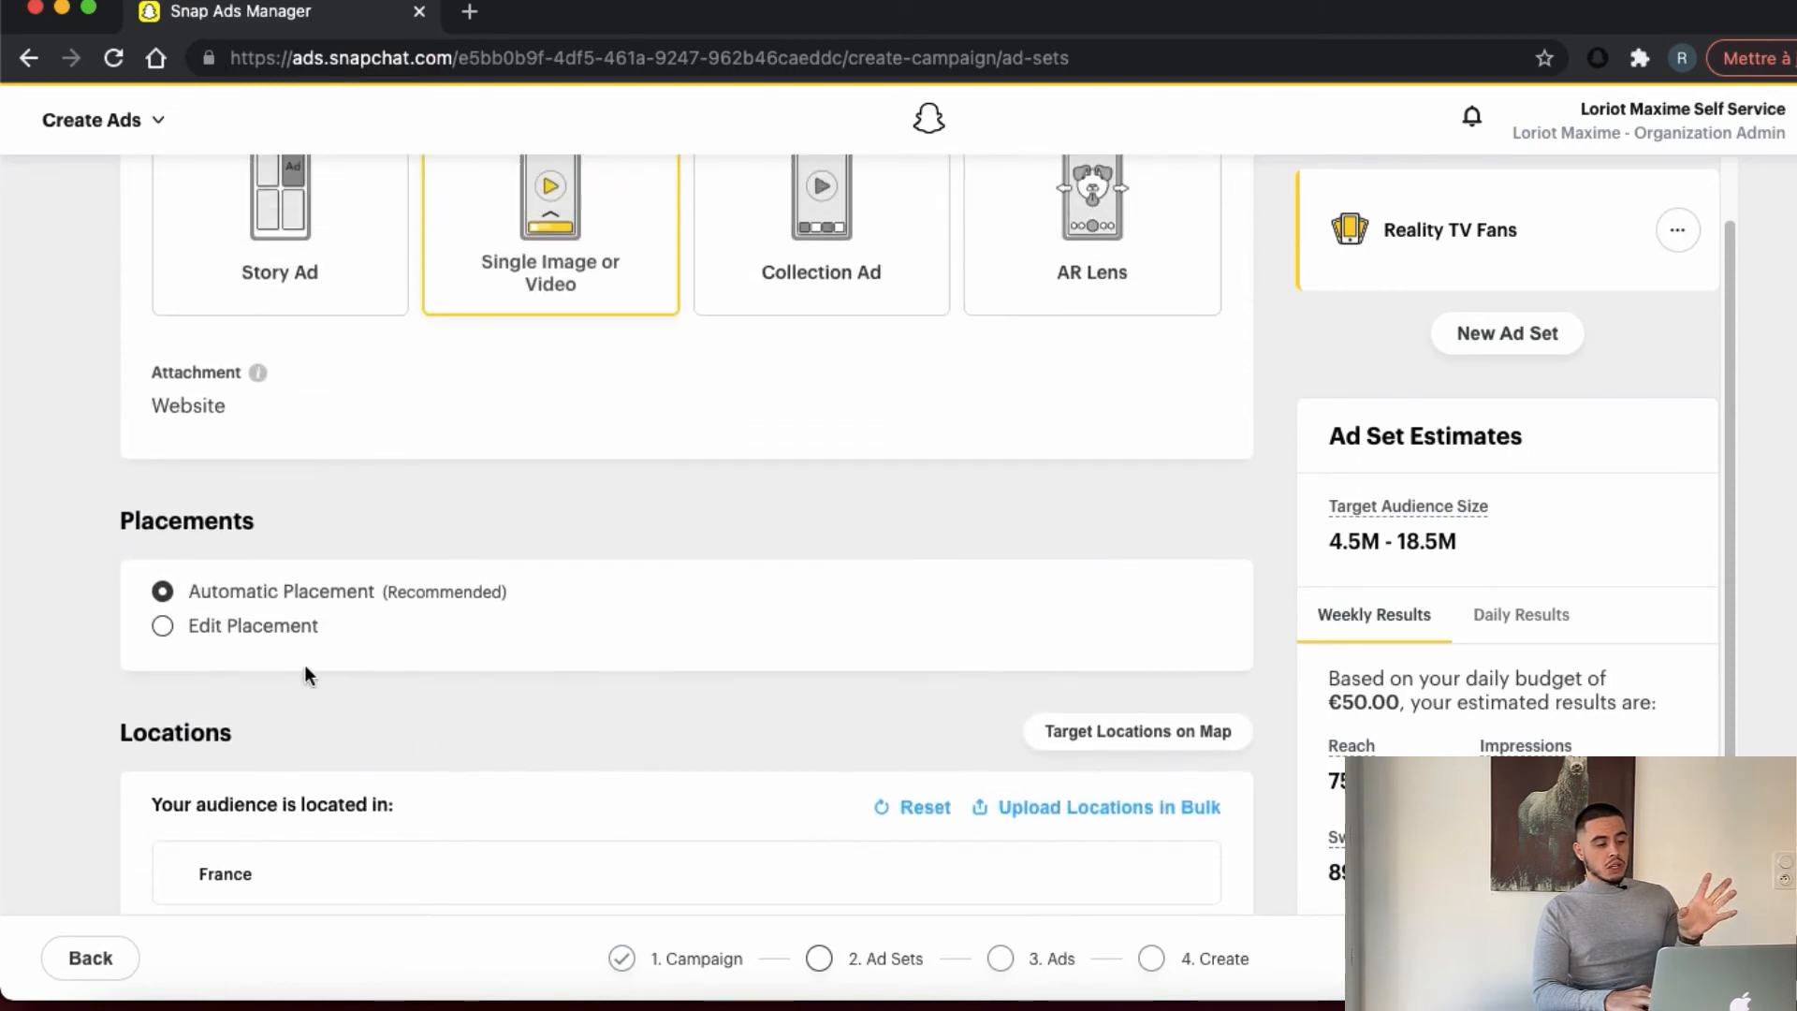
scroll(305, 664, "up", 3)
scroll(319, 711, "up", 5)
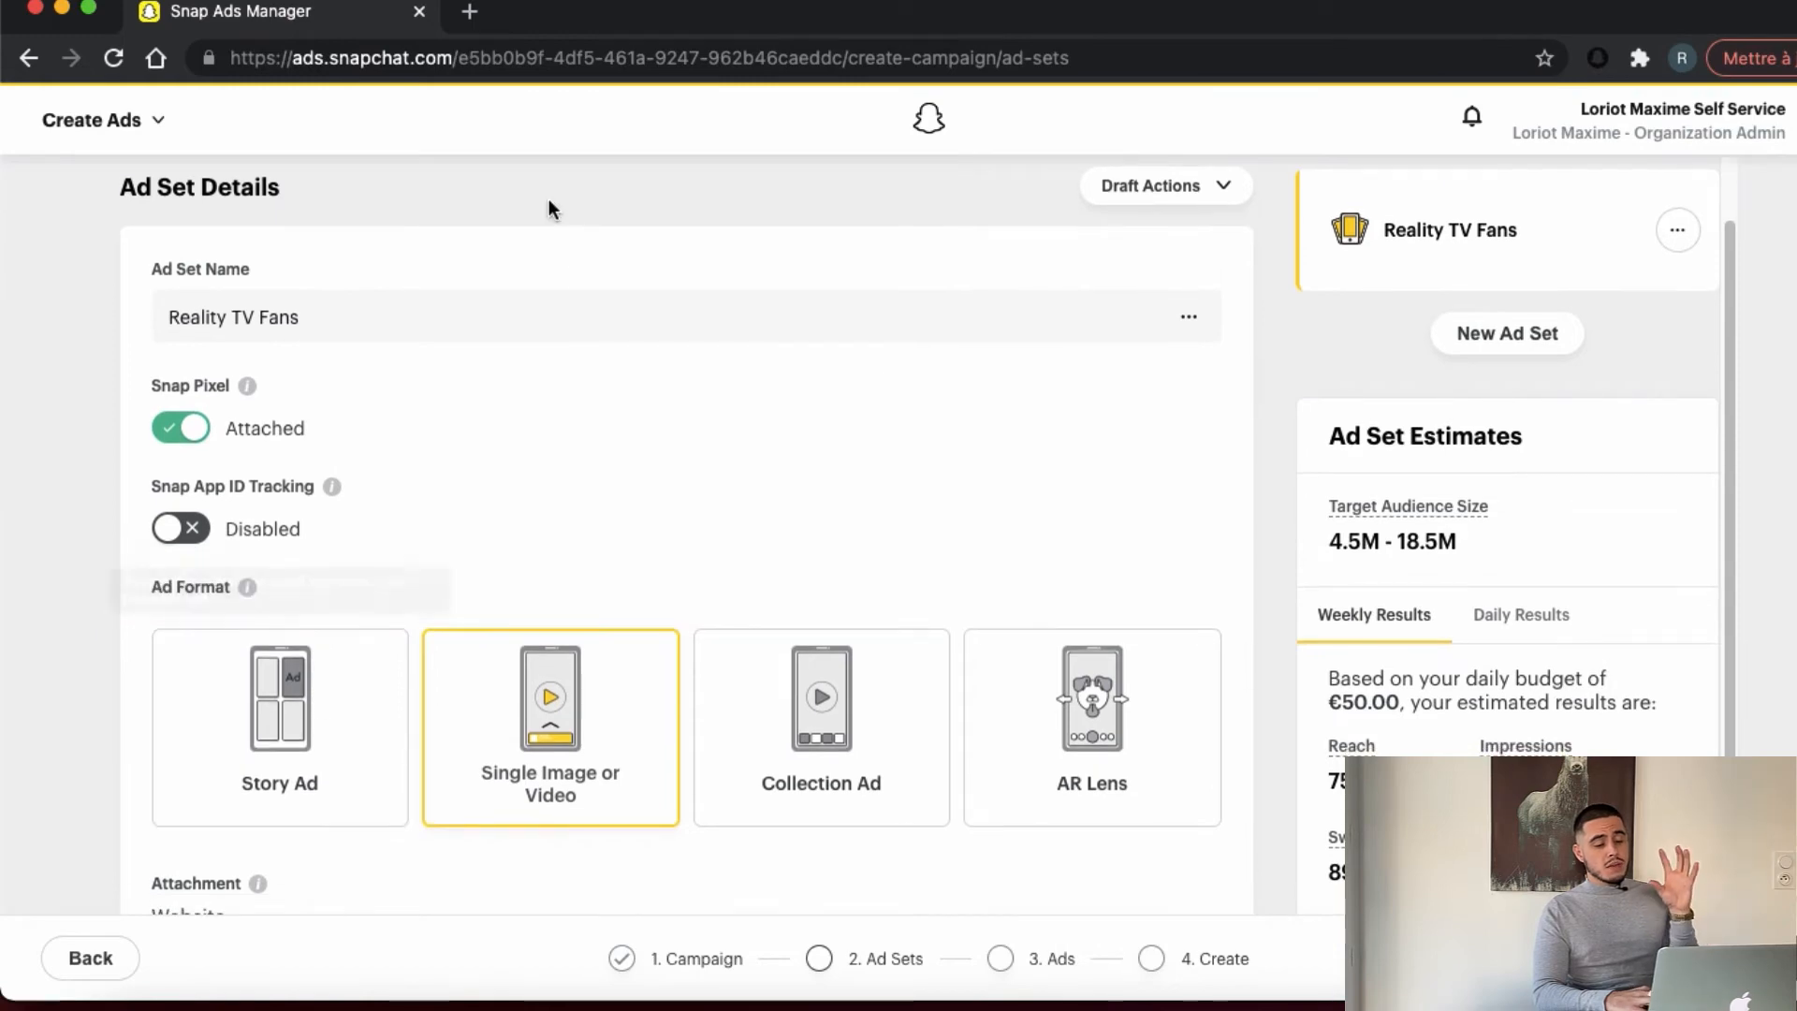
scroll(665, 481, "down", 3)
scroll(662, 488, "down", 1)
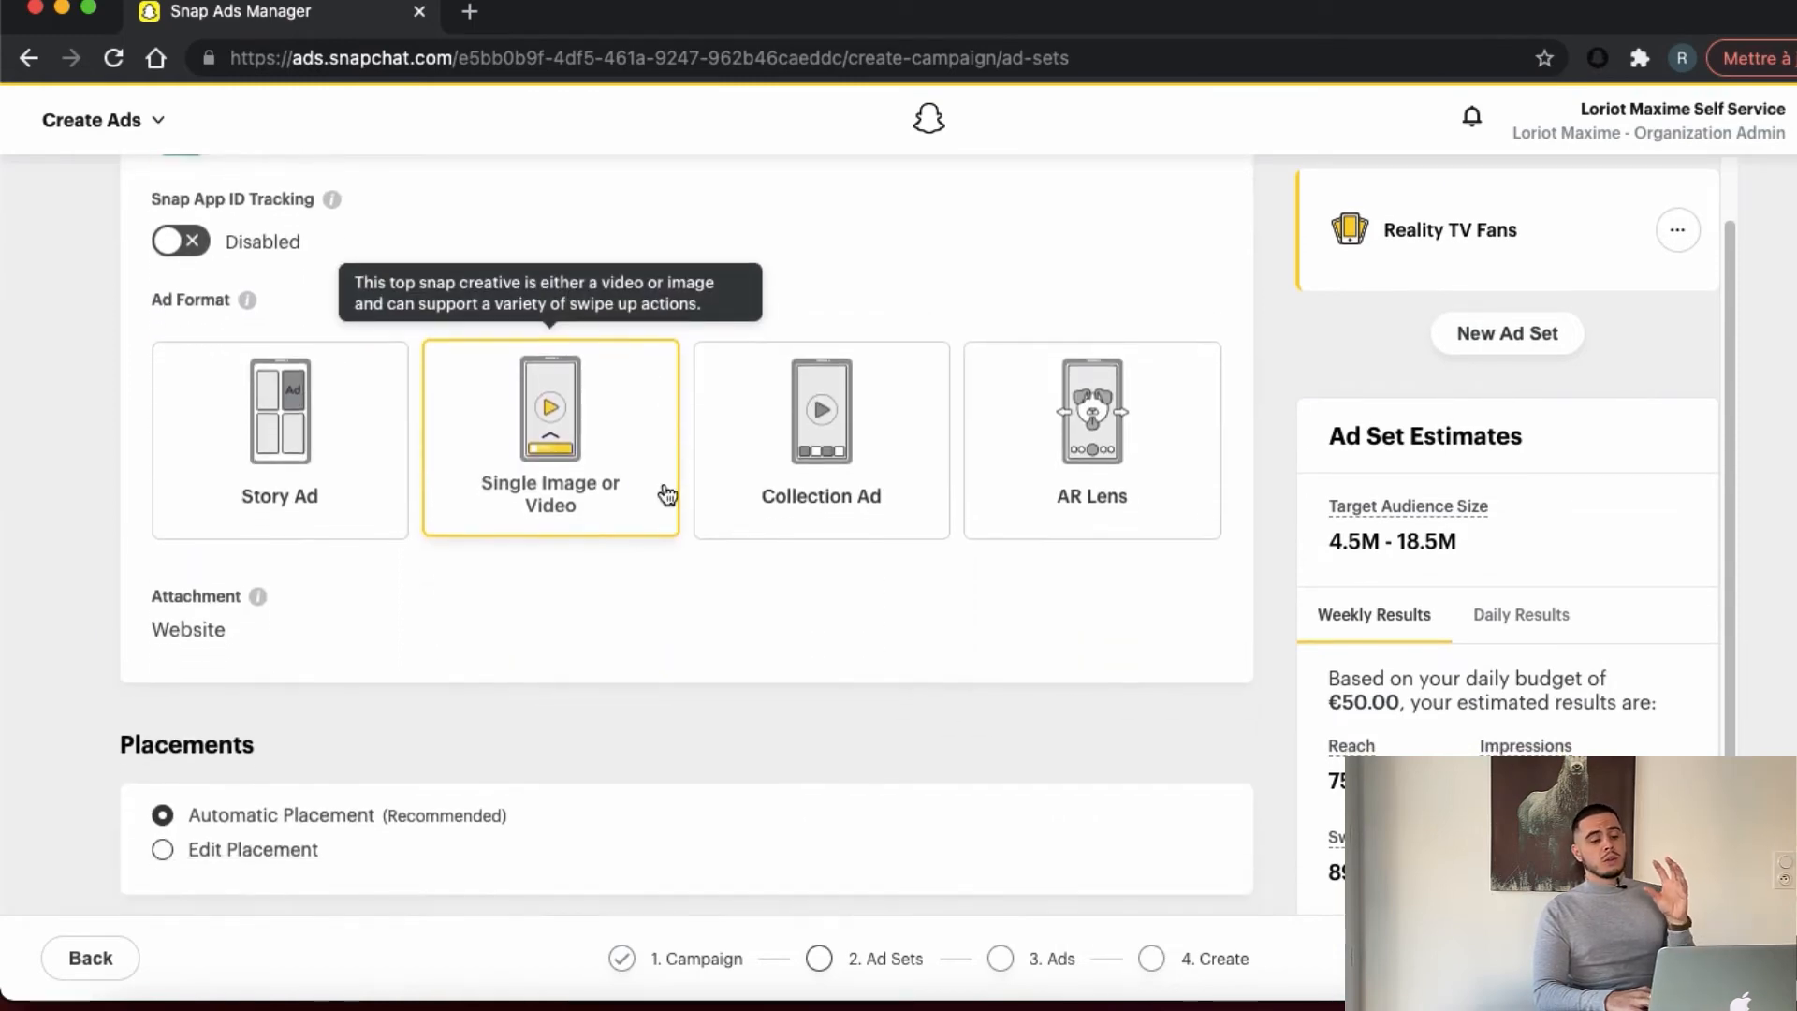
scroll(665, 492, "down", 1)
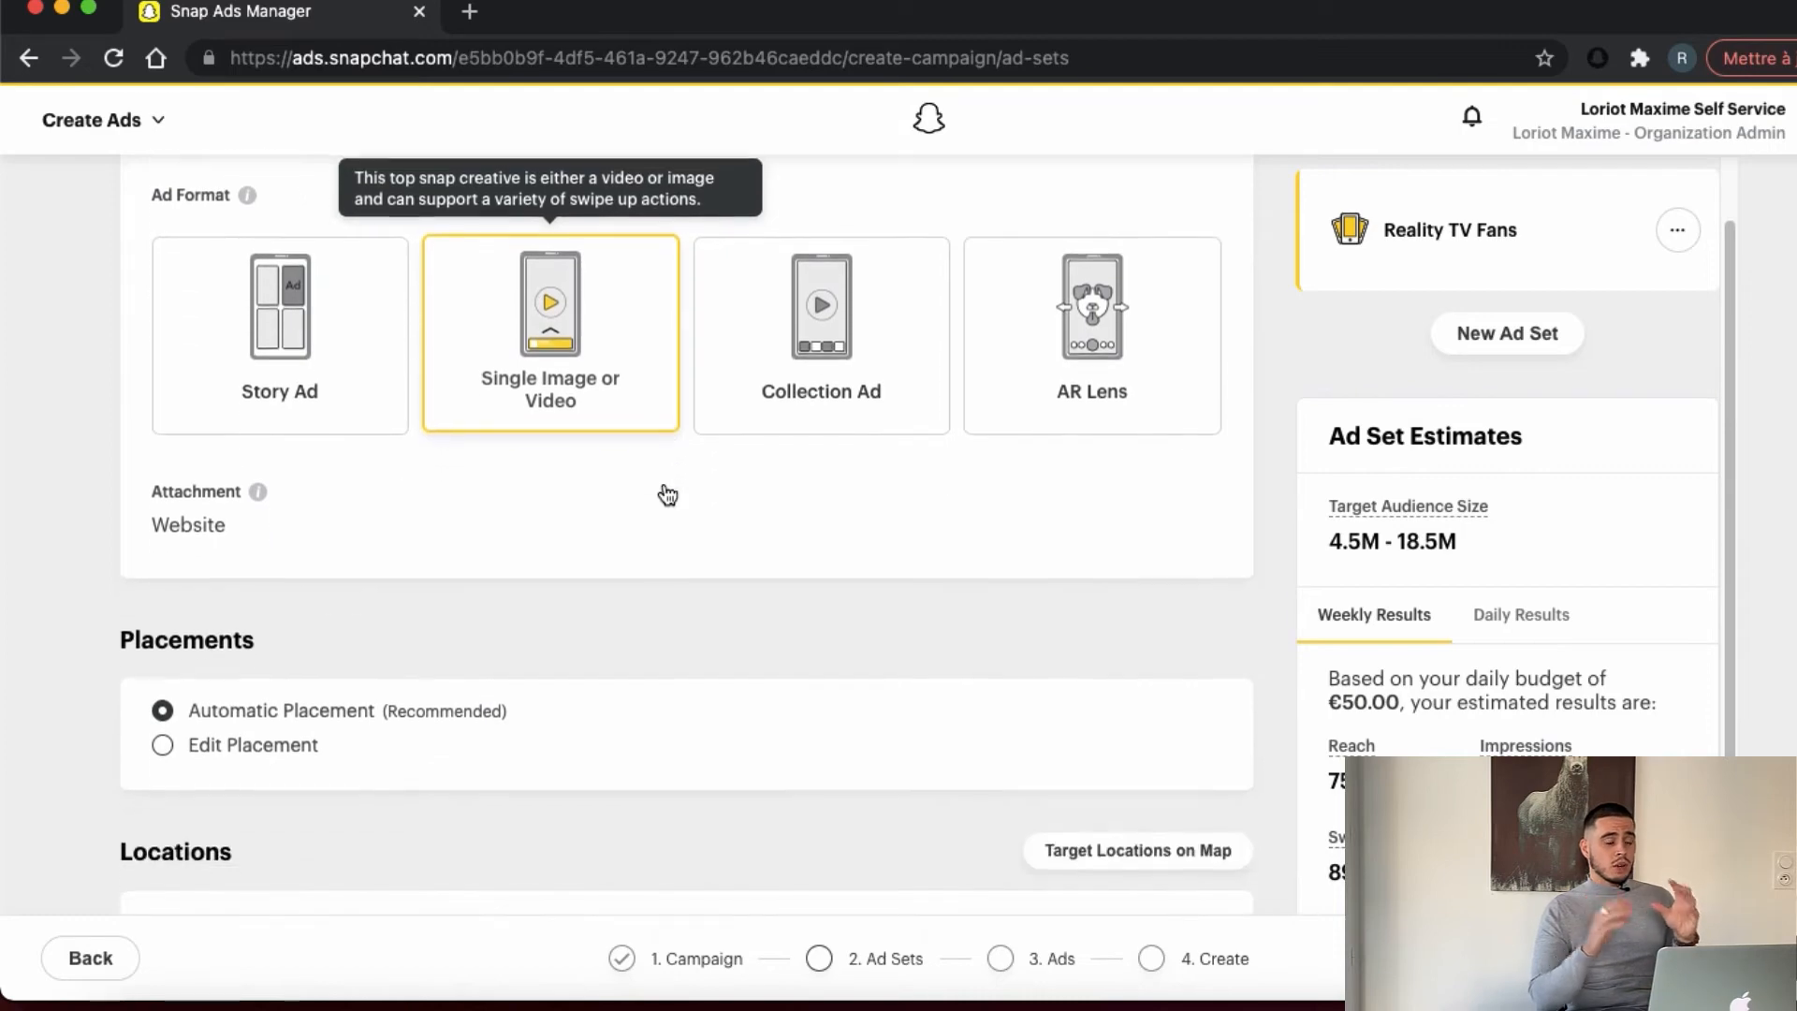
scroll(664, 484, "down", 7)
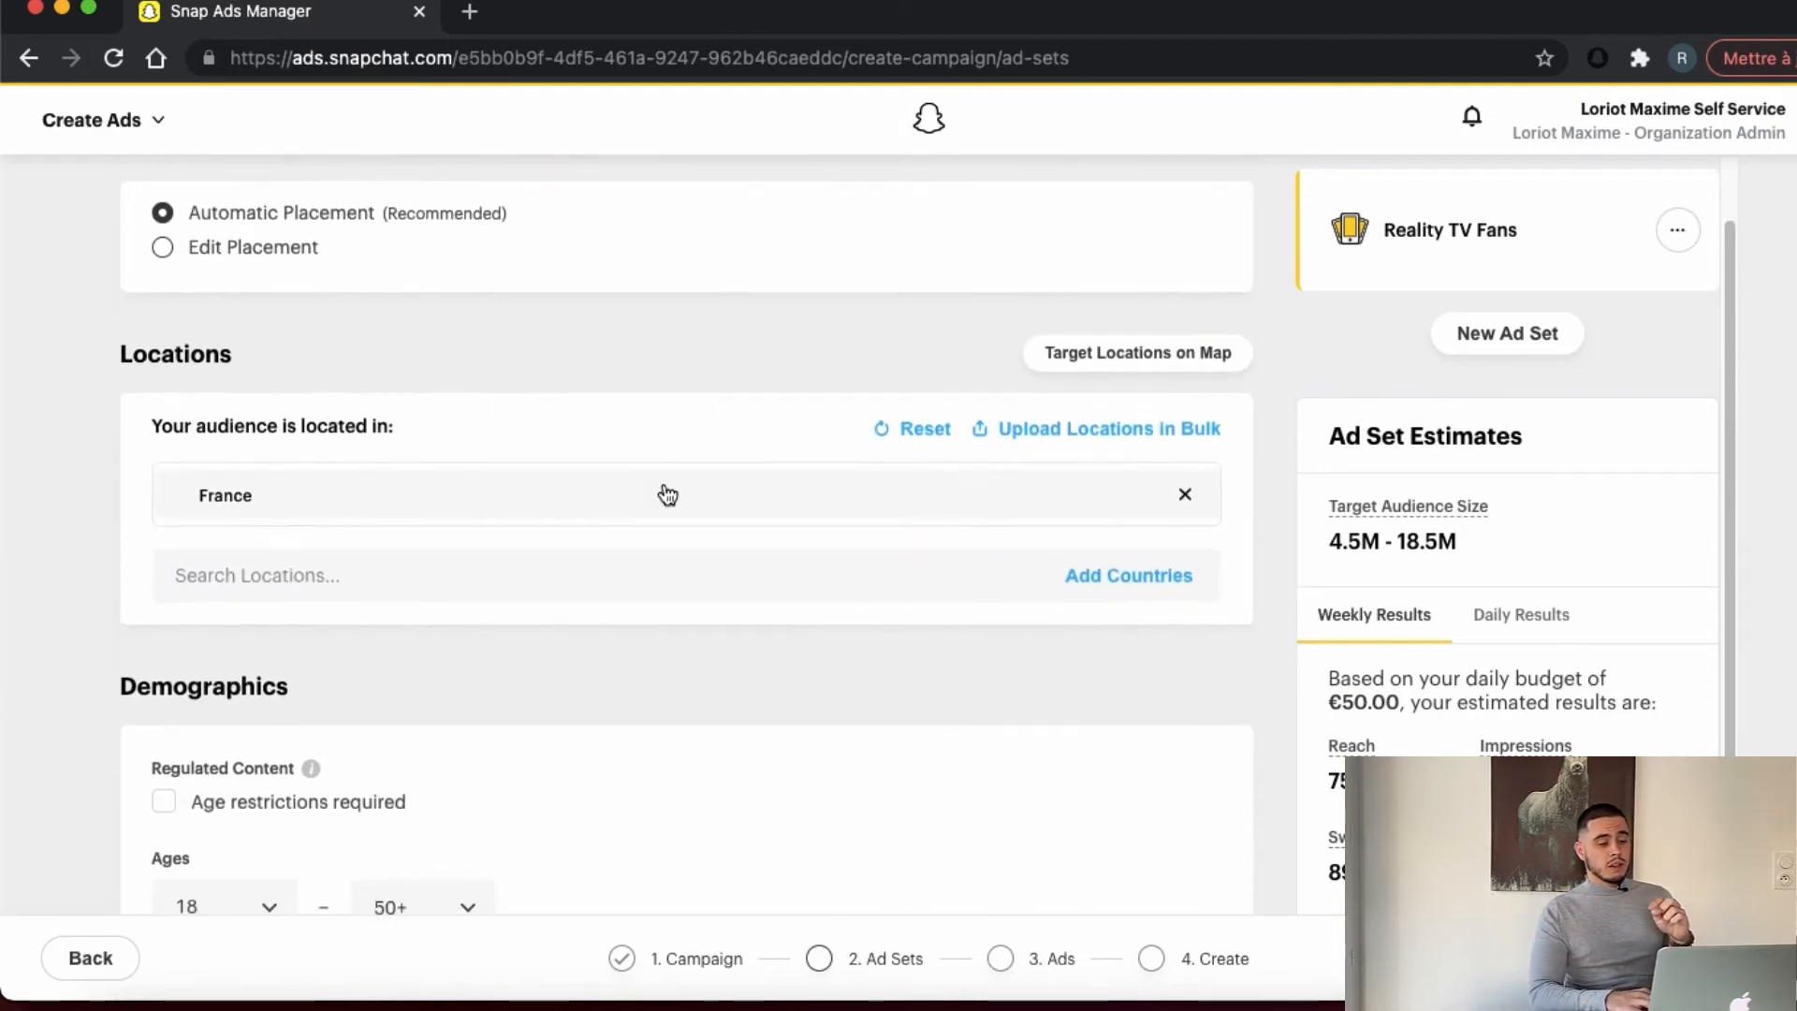
scroll(666, 491, "down", 8)
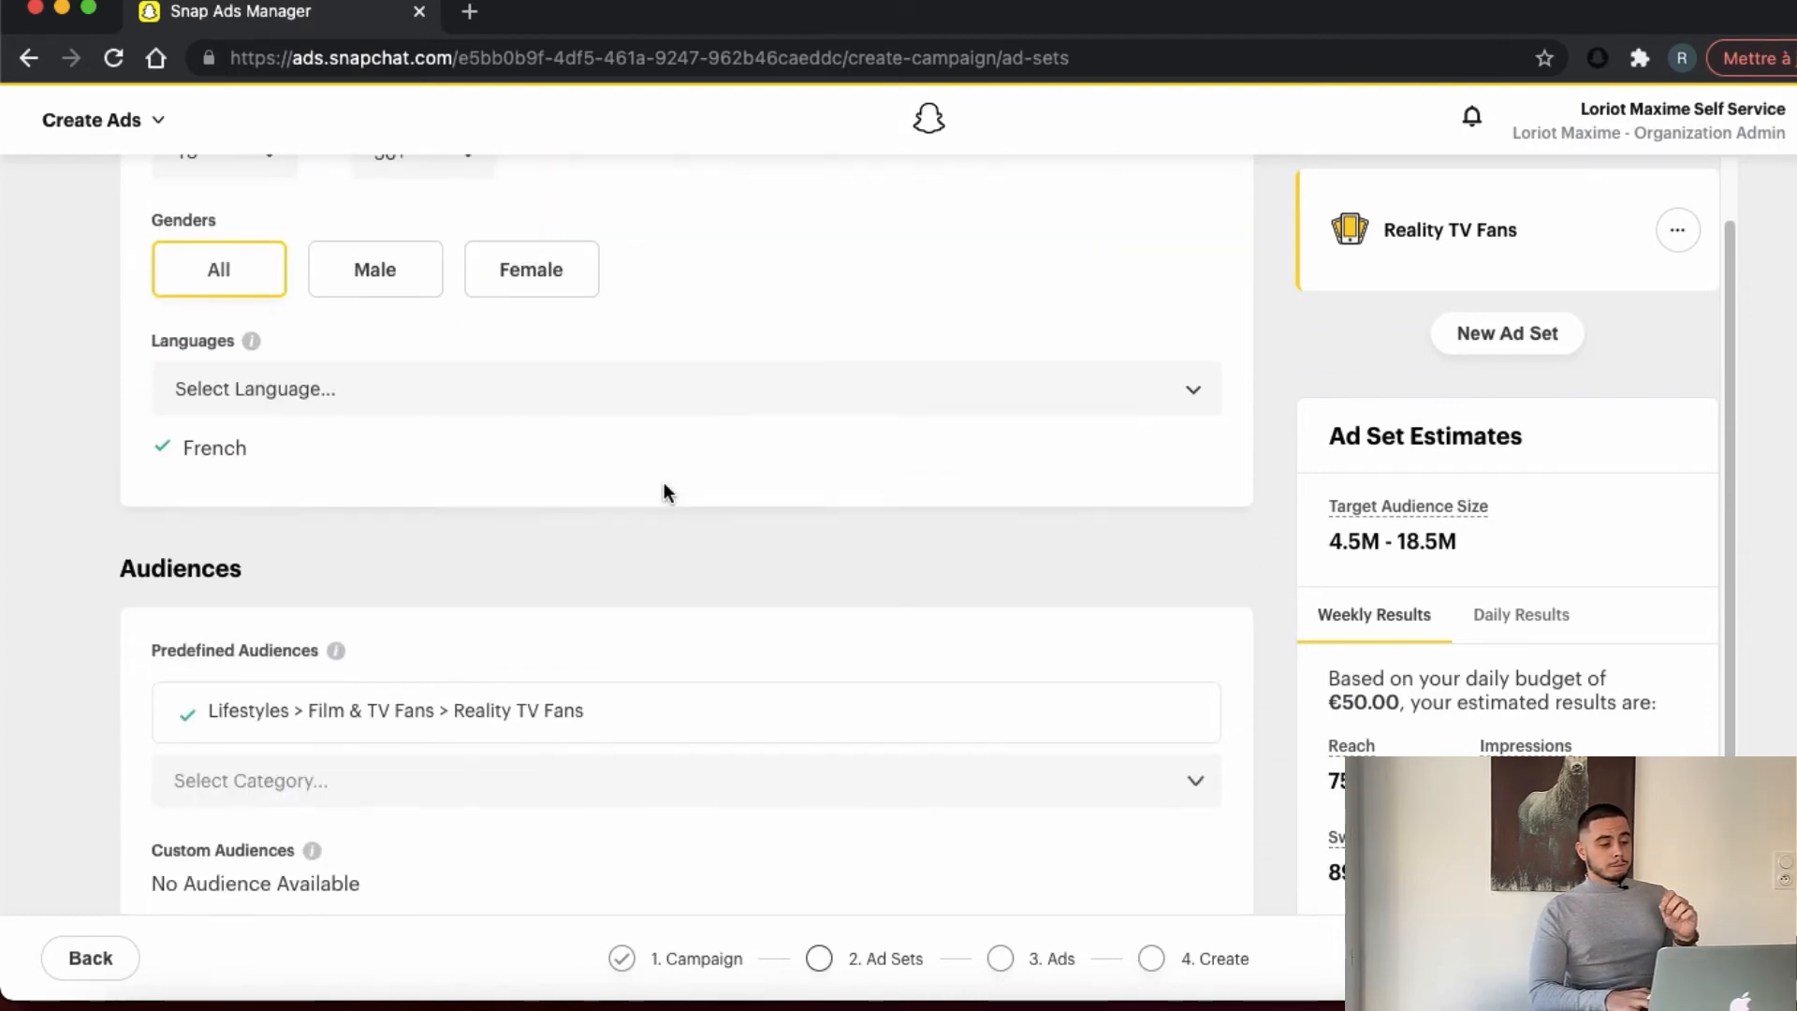
scroll(665, 490, "down", 10)
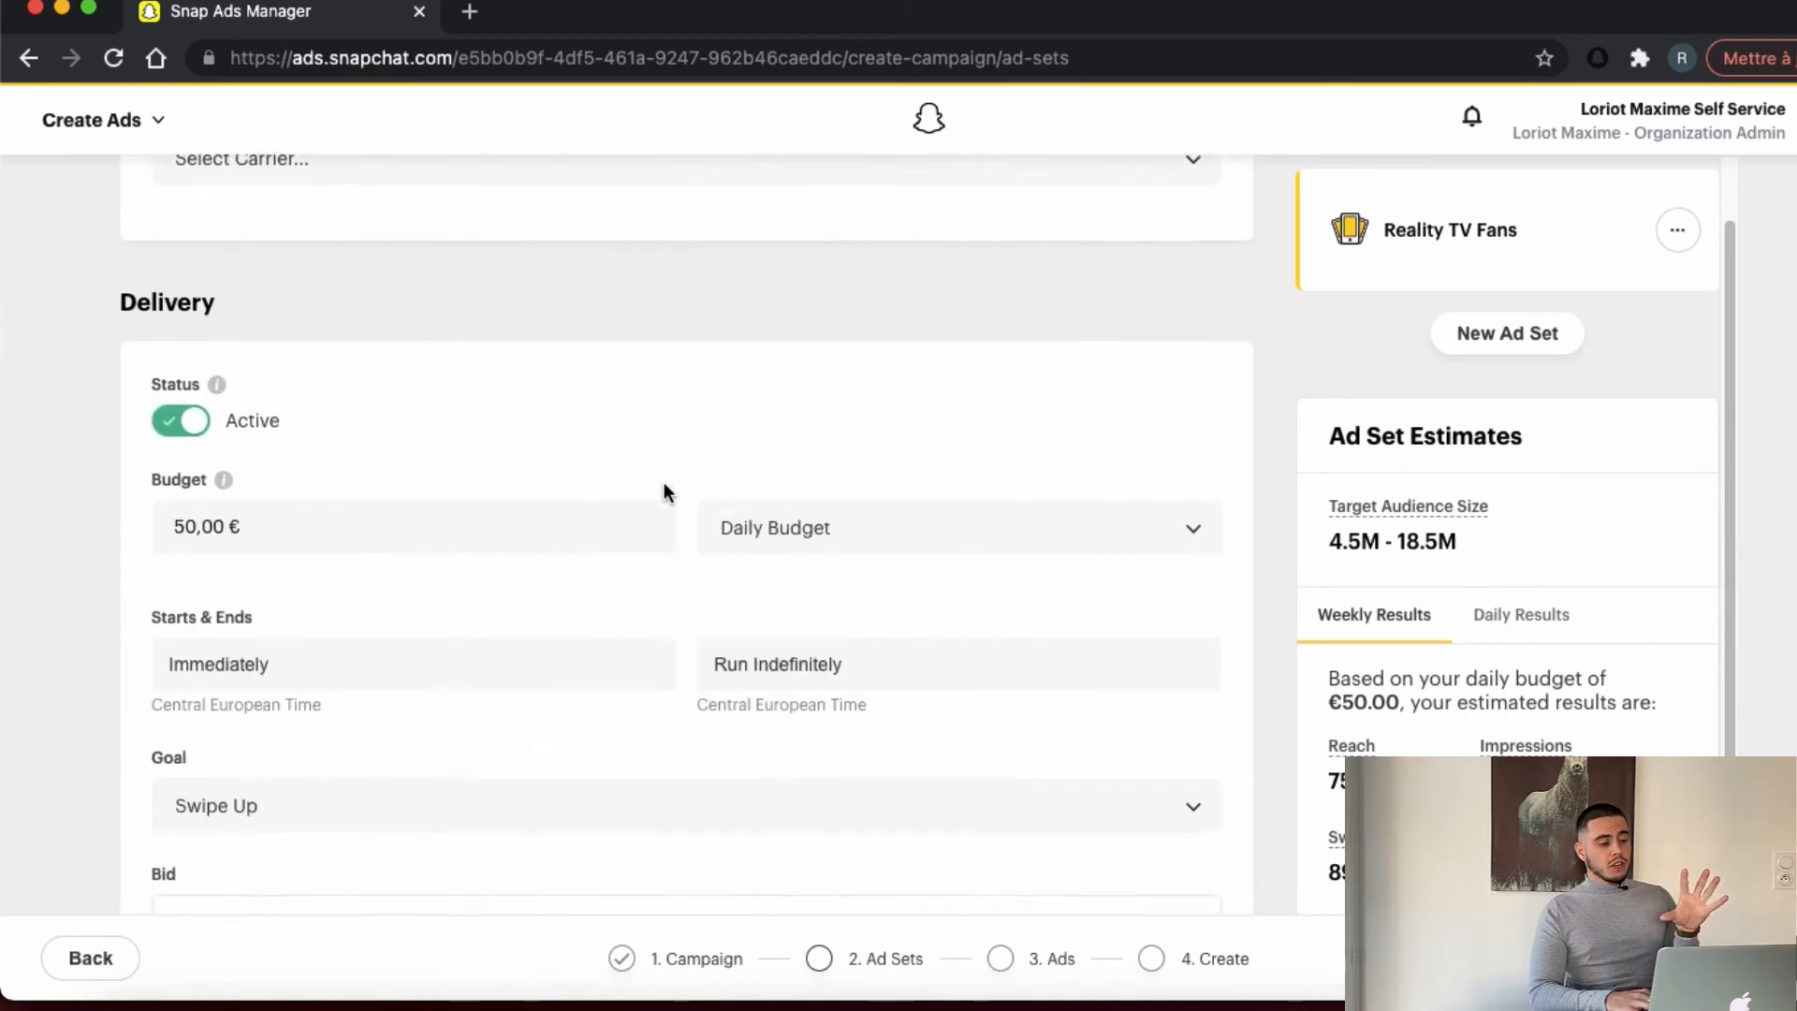
scroll(664, 485, "down", 4)
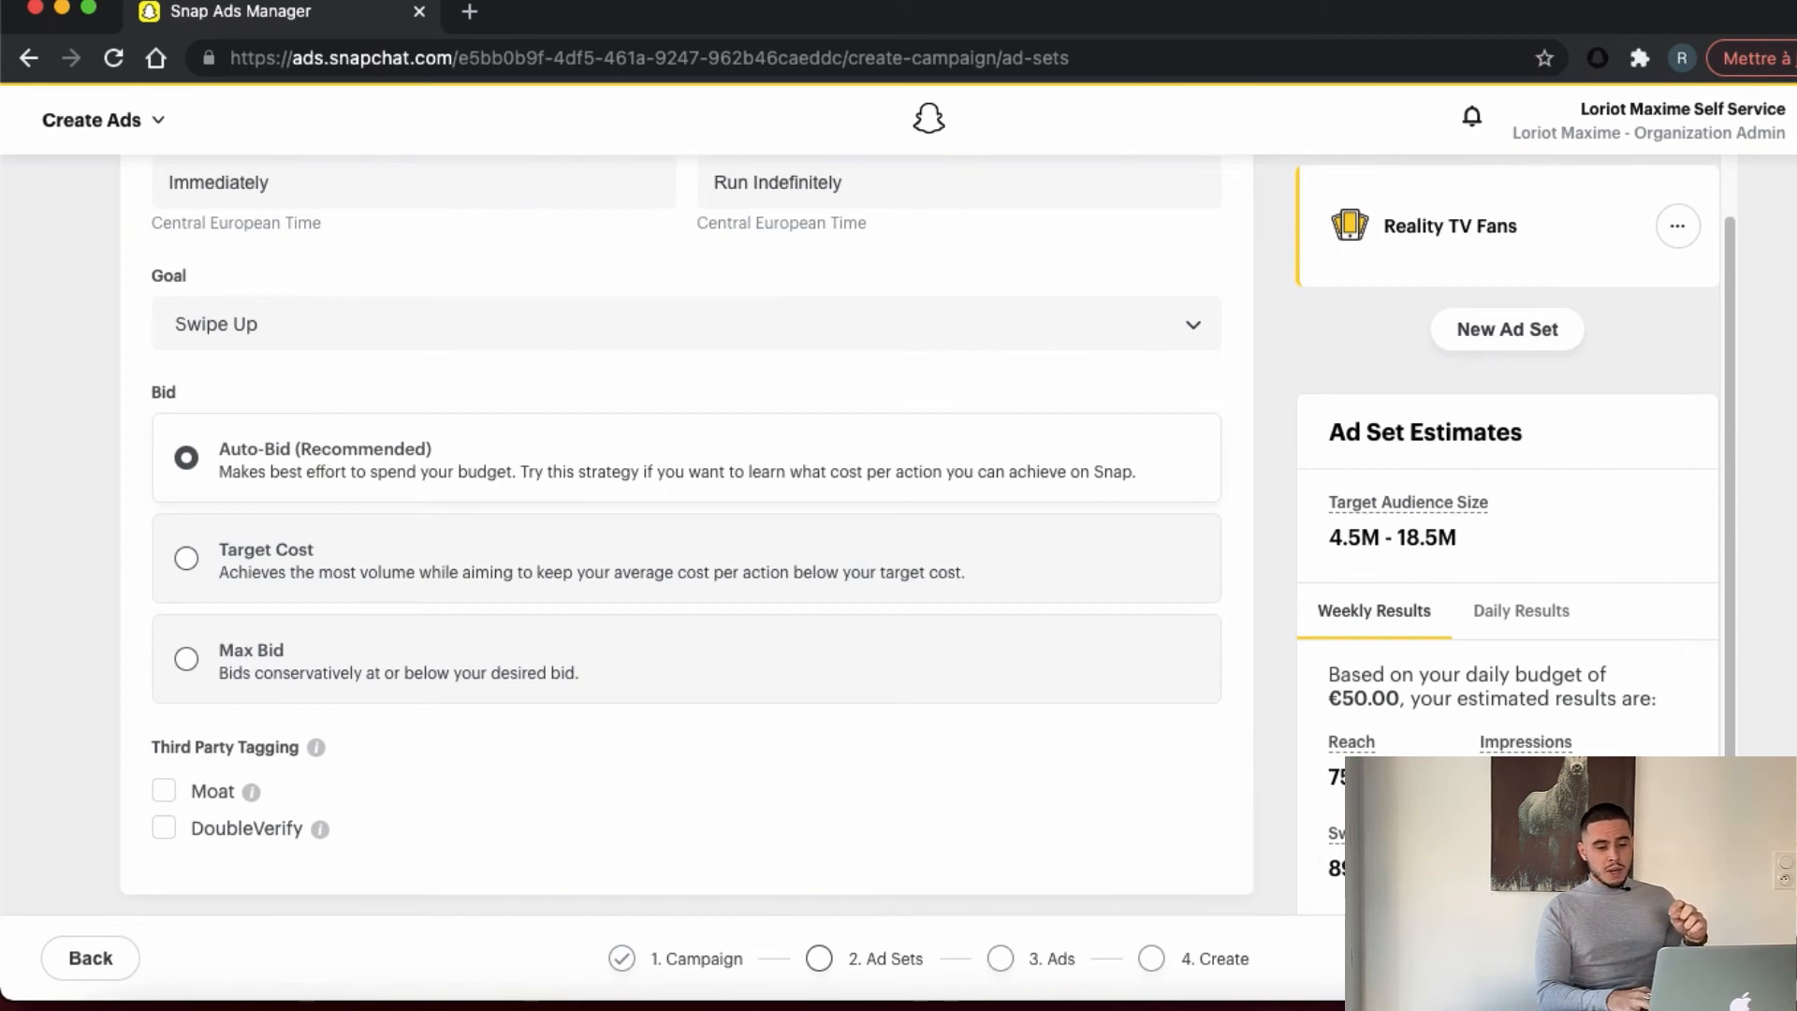
Continue to the ad design stage and review the website ad's creative, call to action, URL and delivery fields
left_click(1756, 957)
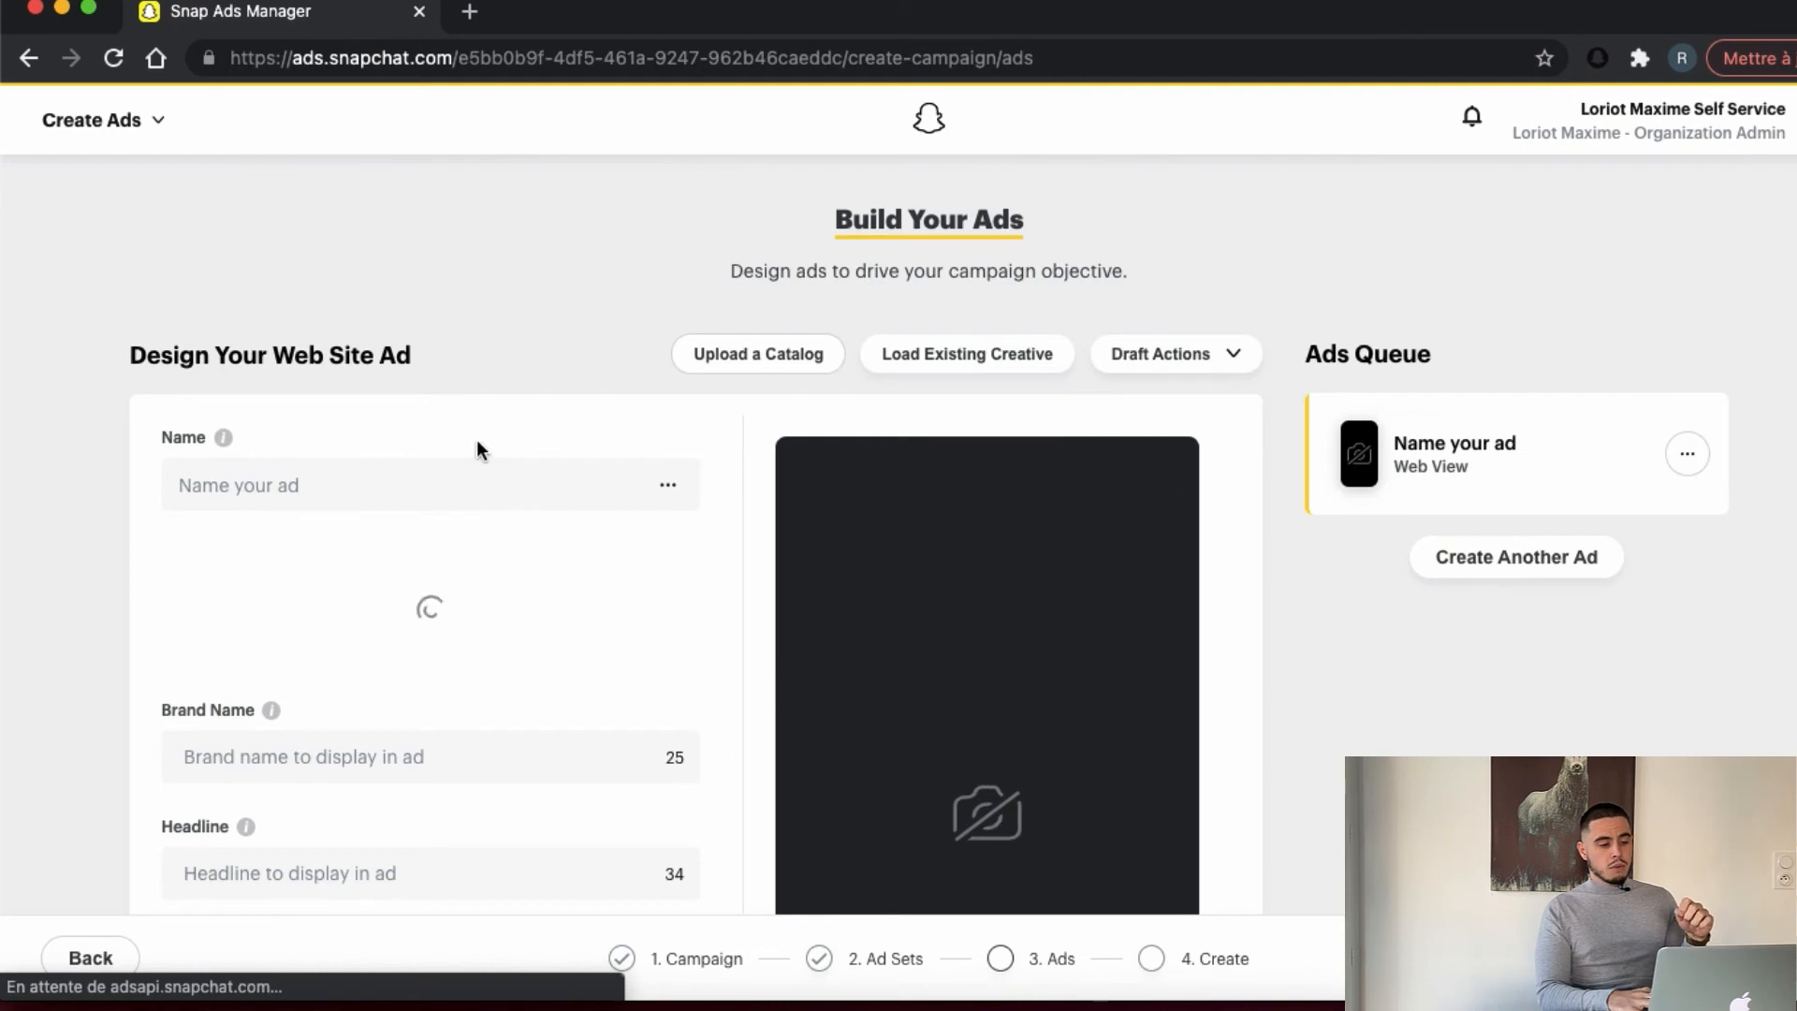
scroll(772, 526, "down", 4)
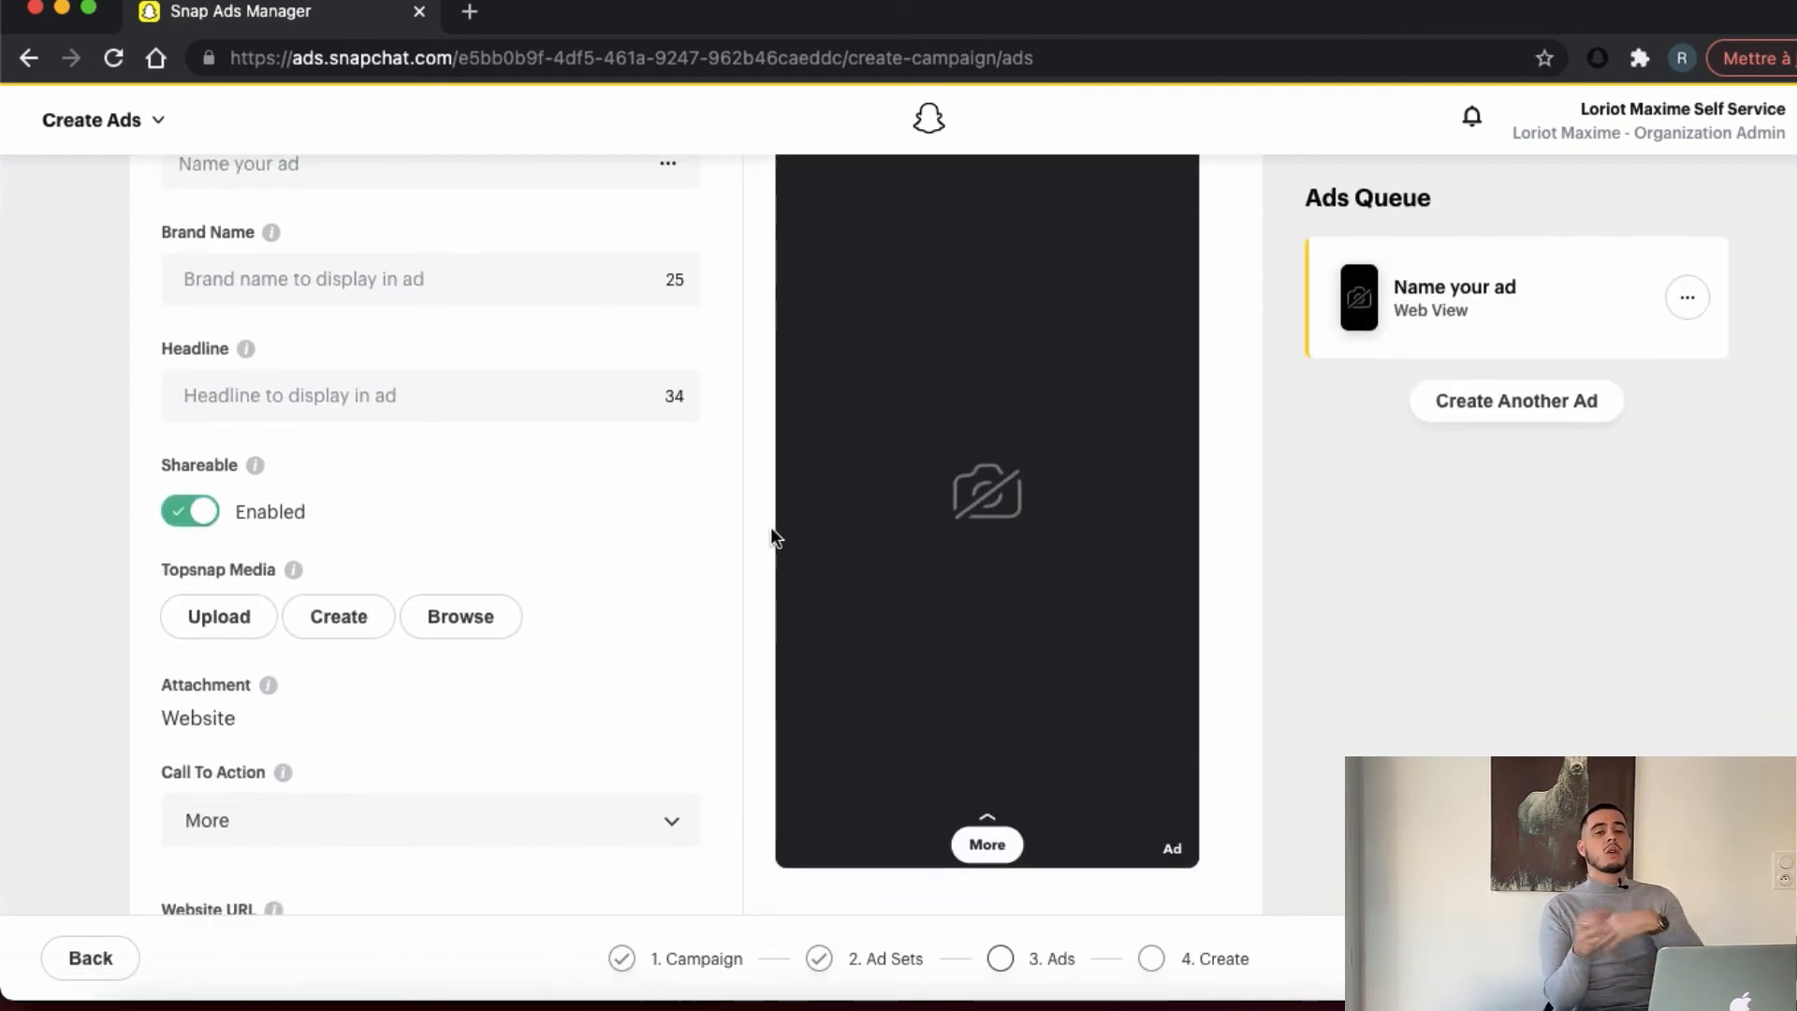
scroll(771, 526, "down", 12)
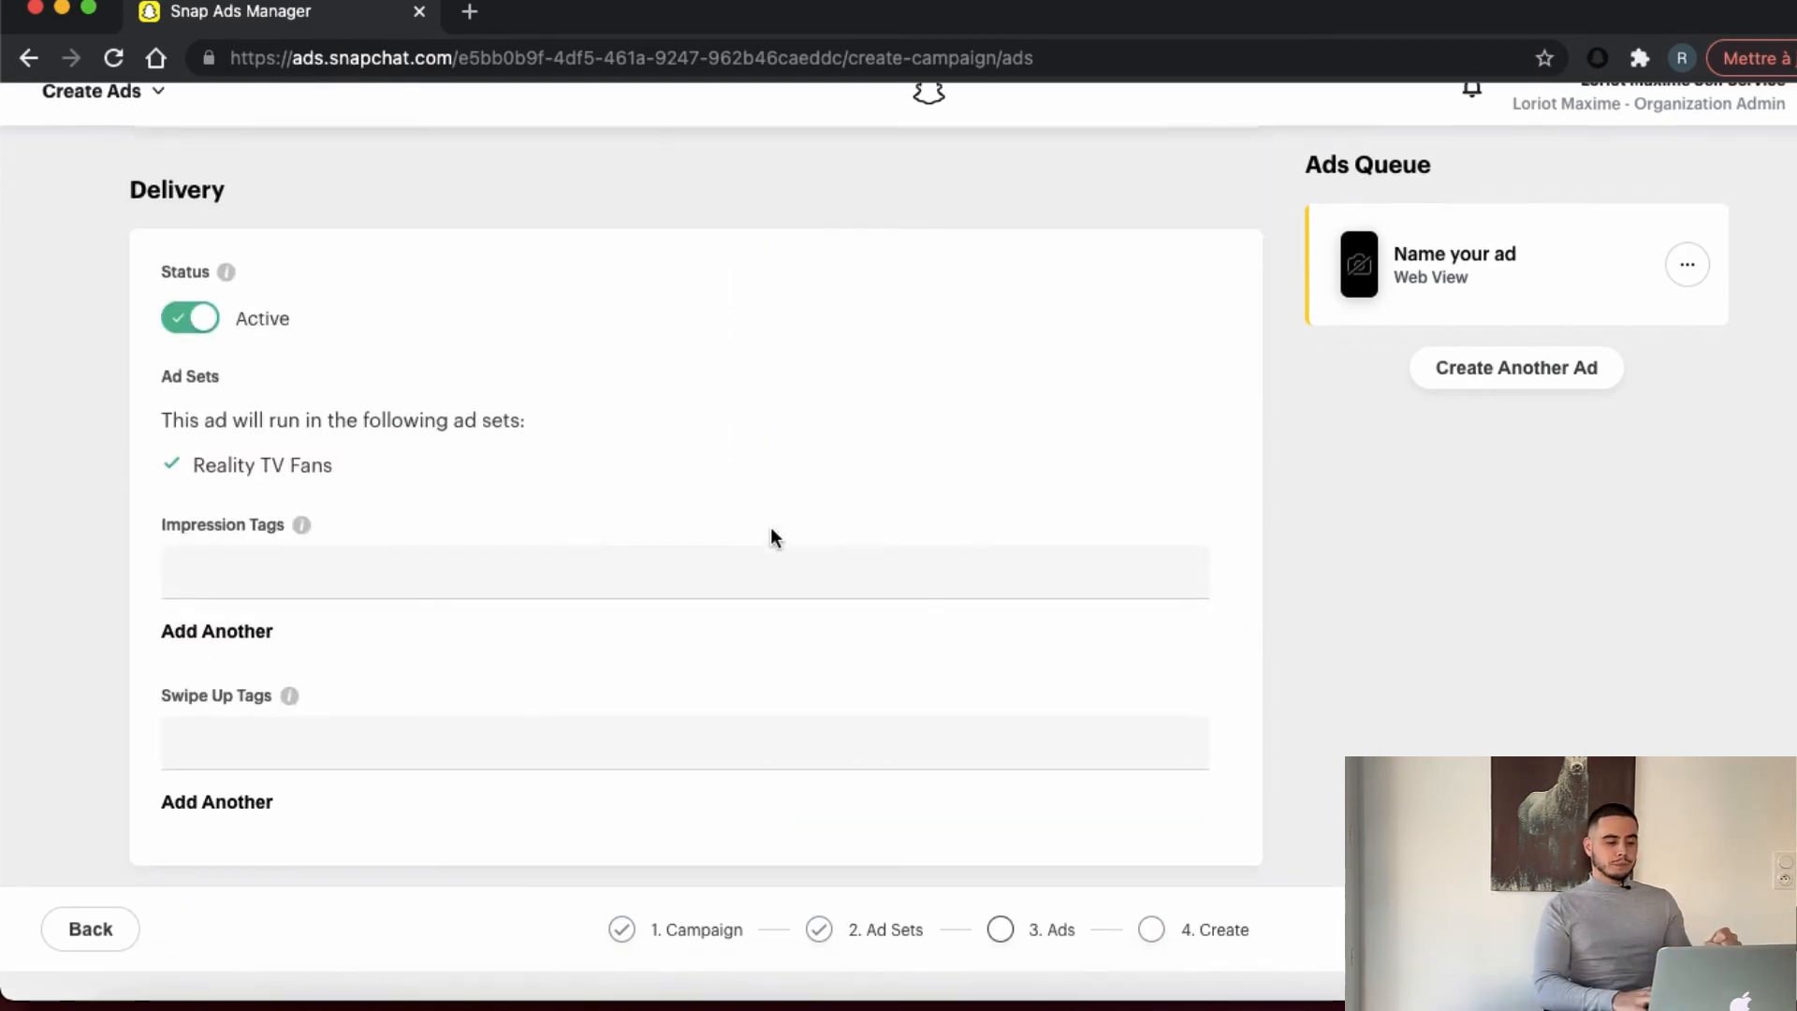
scroll(772, 526, "up", 16)
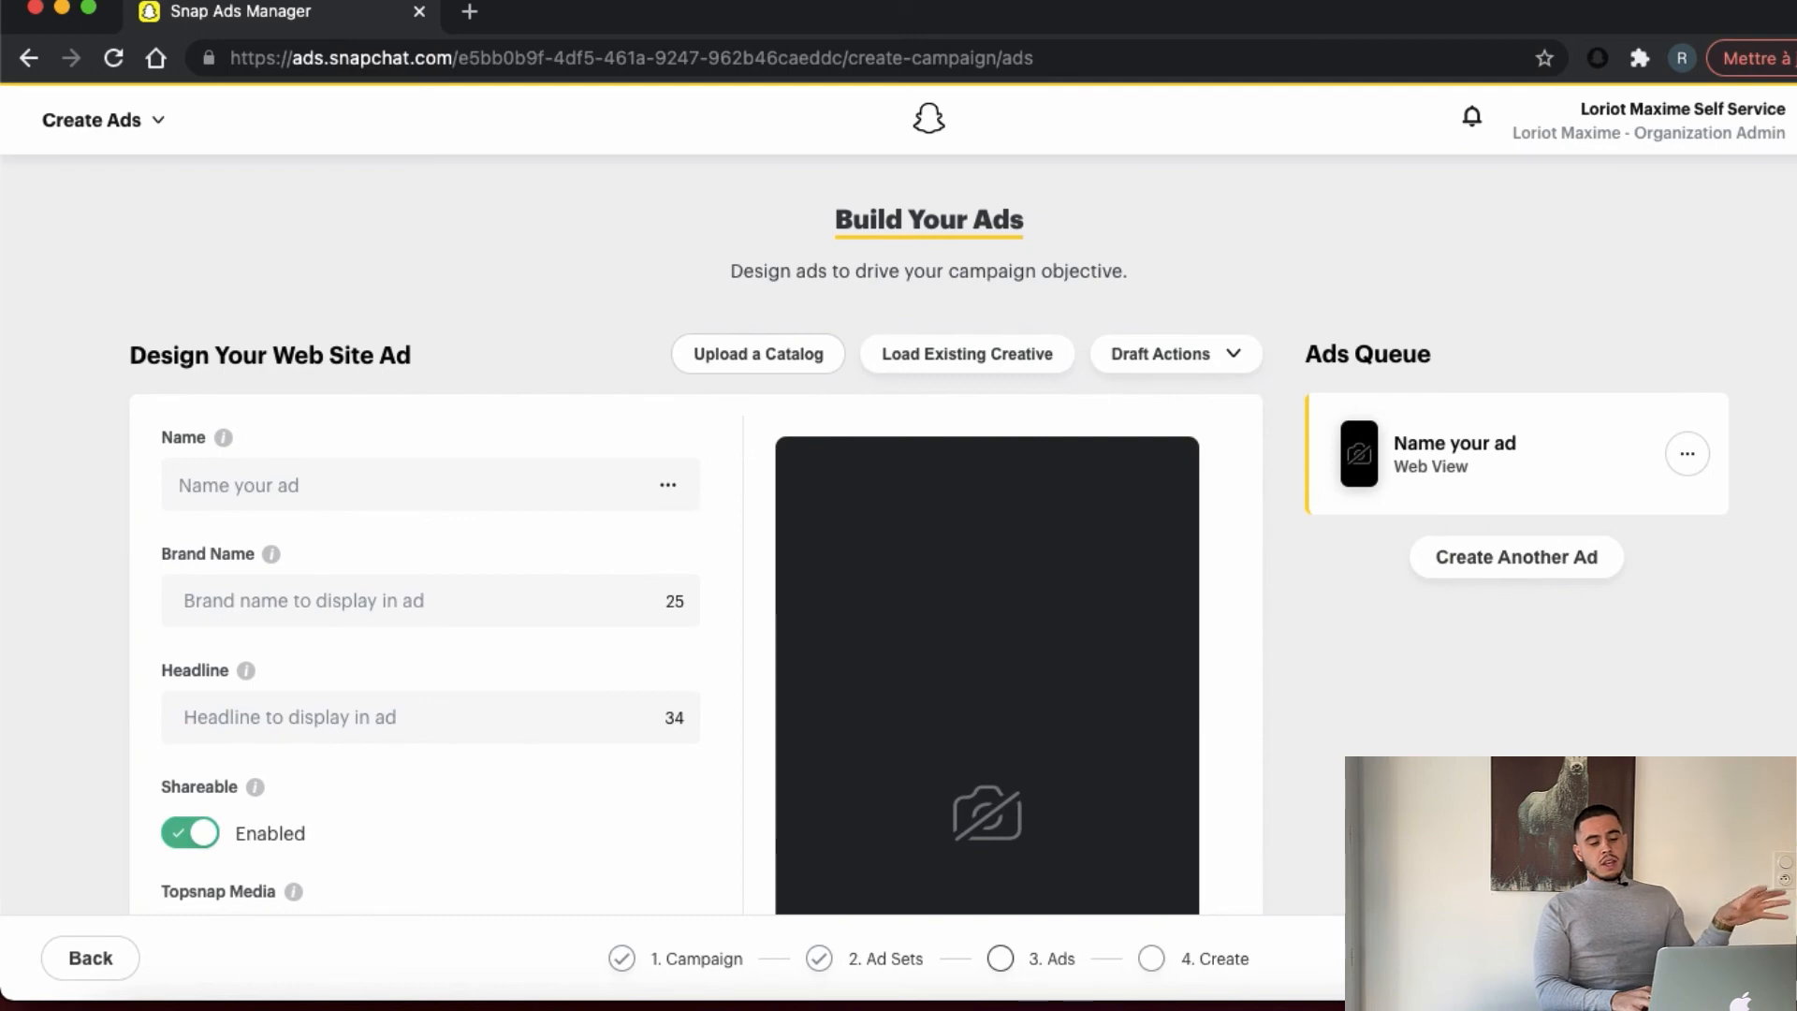
scroll(1076, 321, "down", 10)
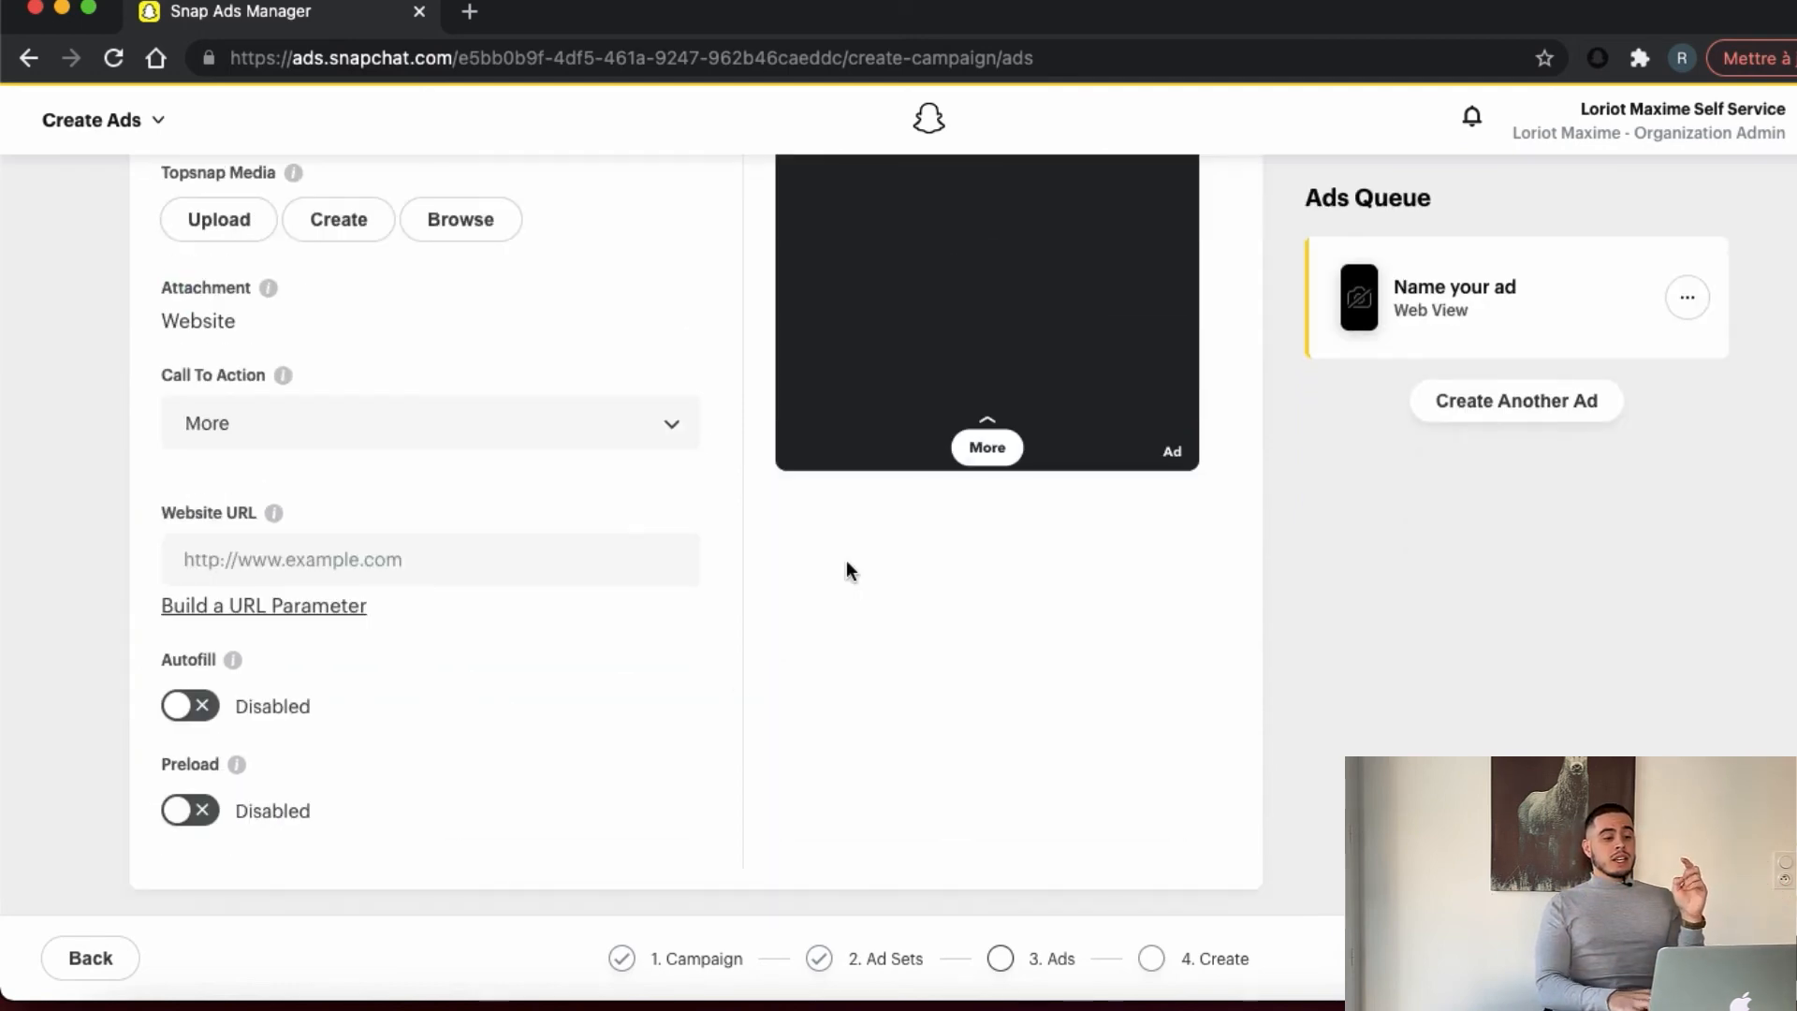
scroll(749, 711, "up", 5)
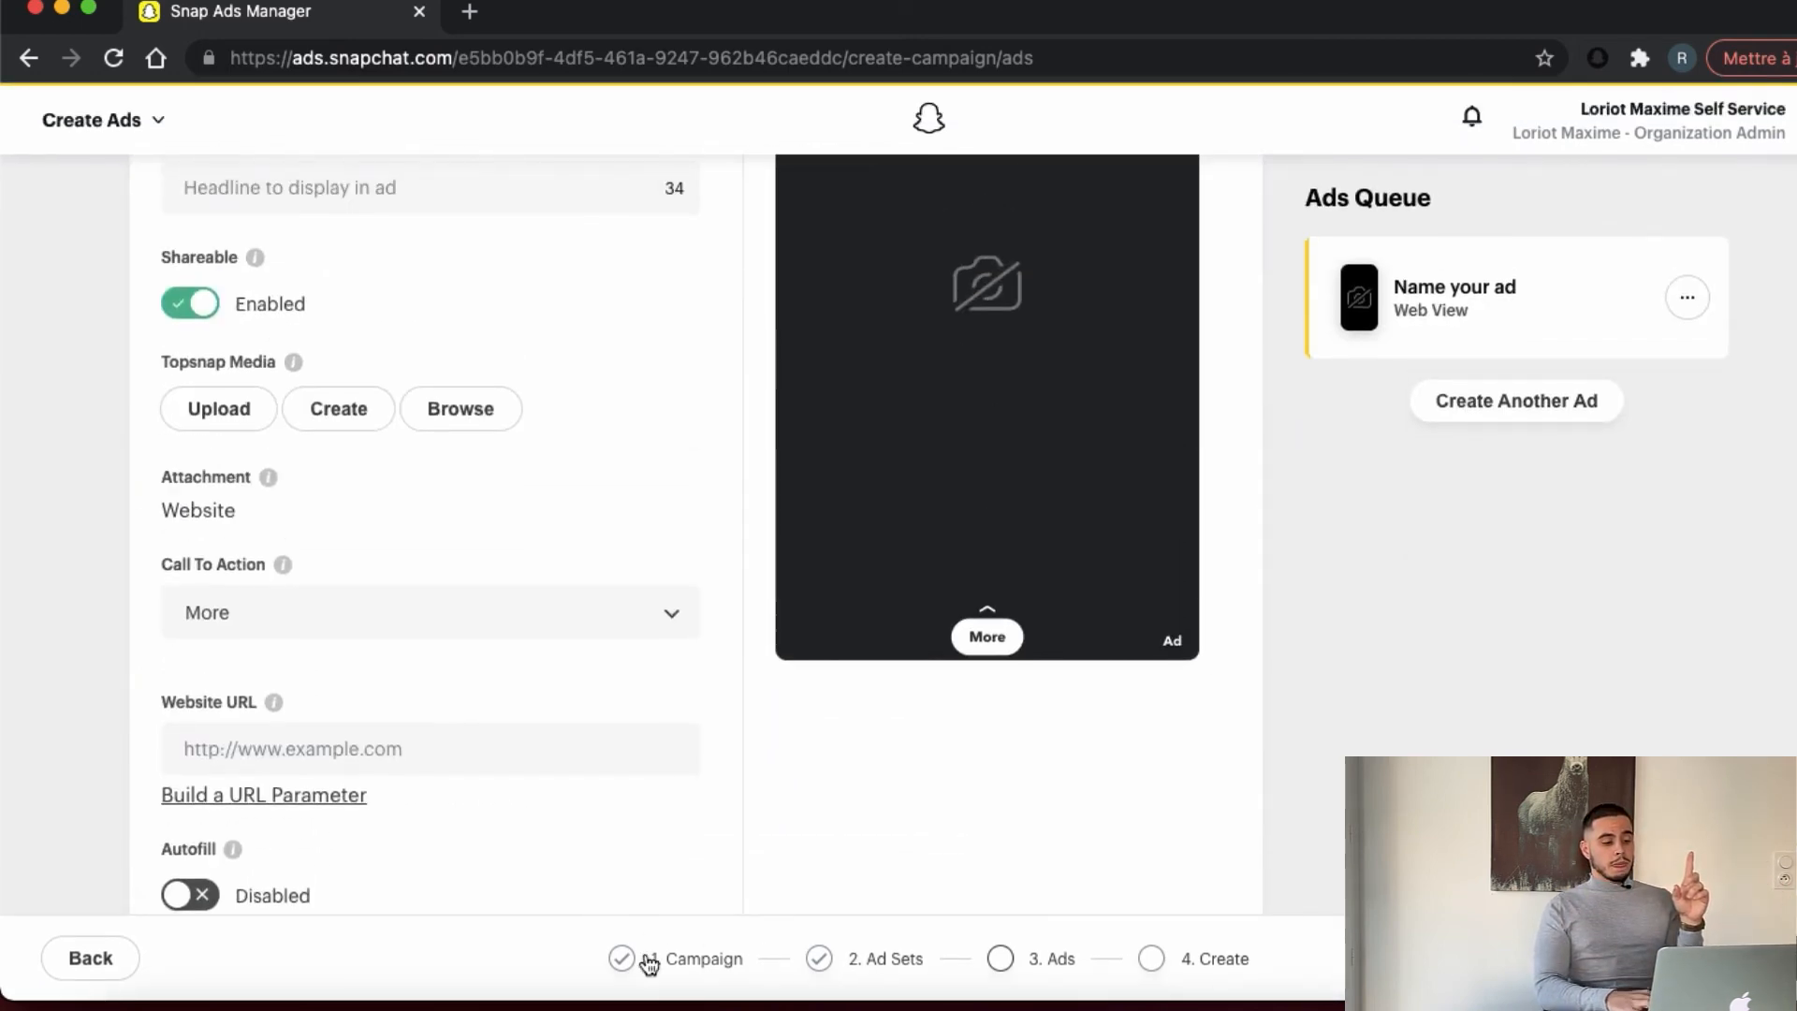
Return to the campaign stage with its objective selection
left_click(630, 956)
left_click(847, 564)
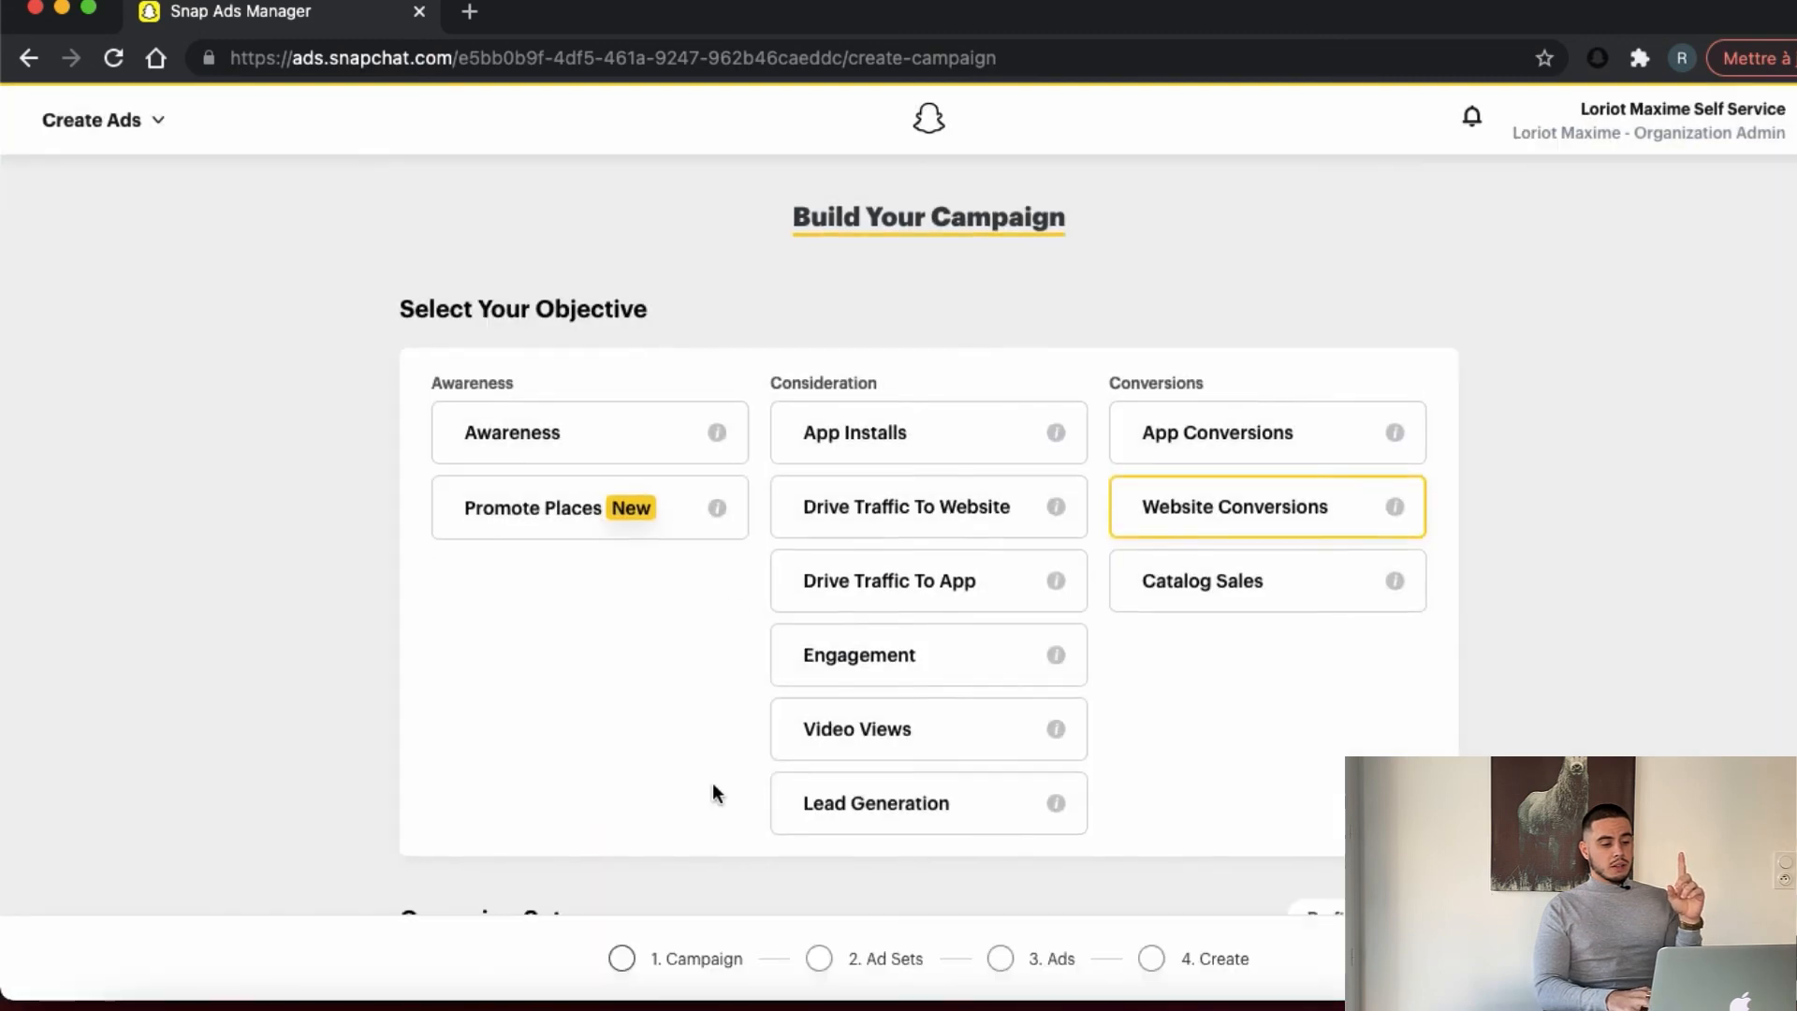
Continue from the campaign stage to the Reality TV Fans ad set's budget and schedule settings
scroll(713, 786, "down", 3)
left_click(1764, 959)
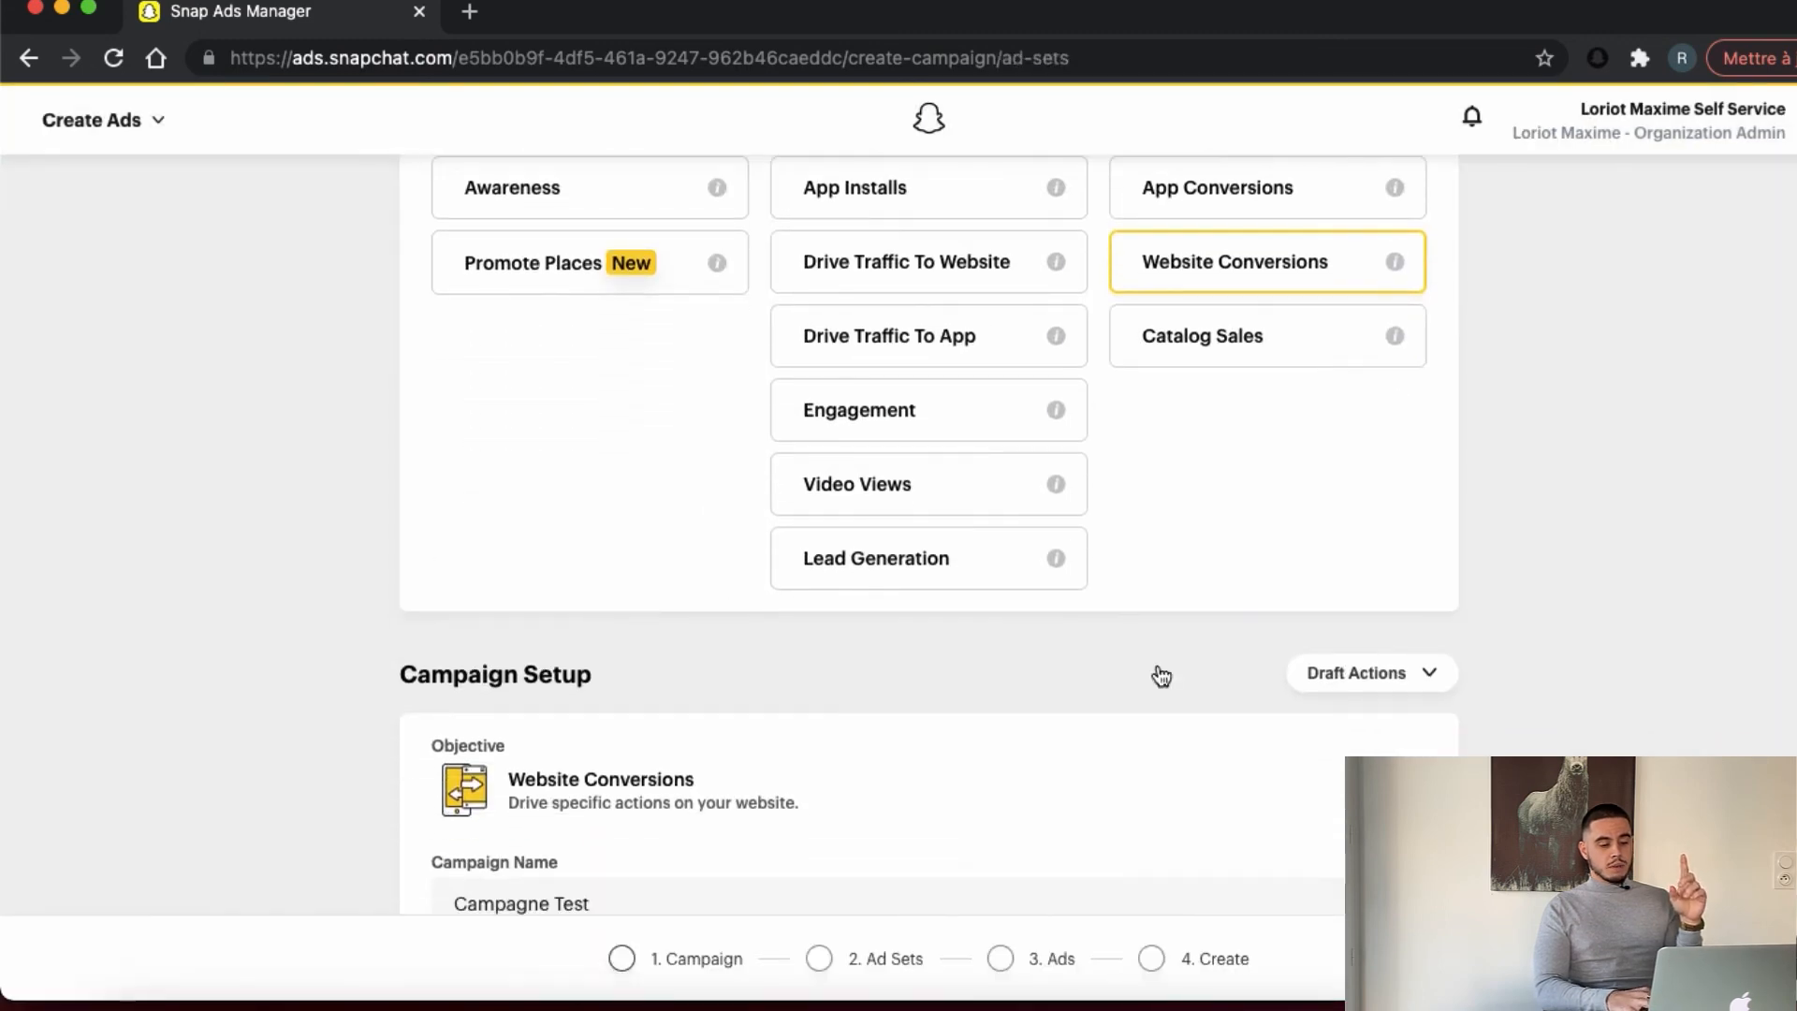
scroll(1160, 674, "down", 3)
scroll(1160, 673, "down", 20)
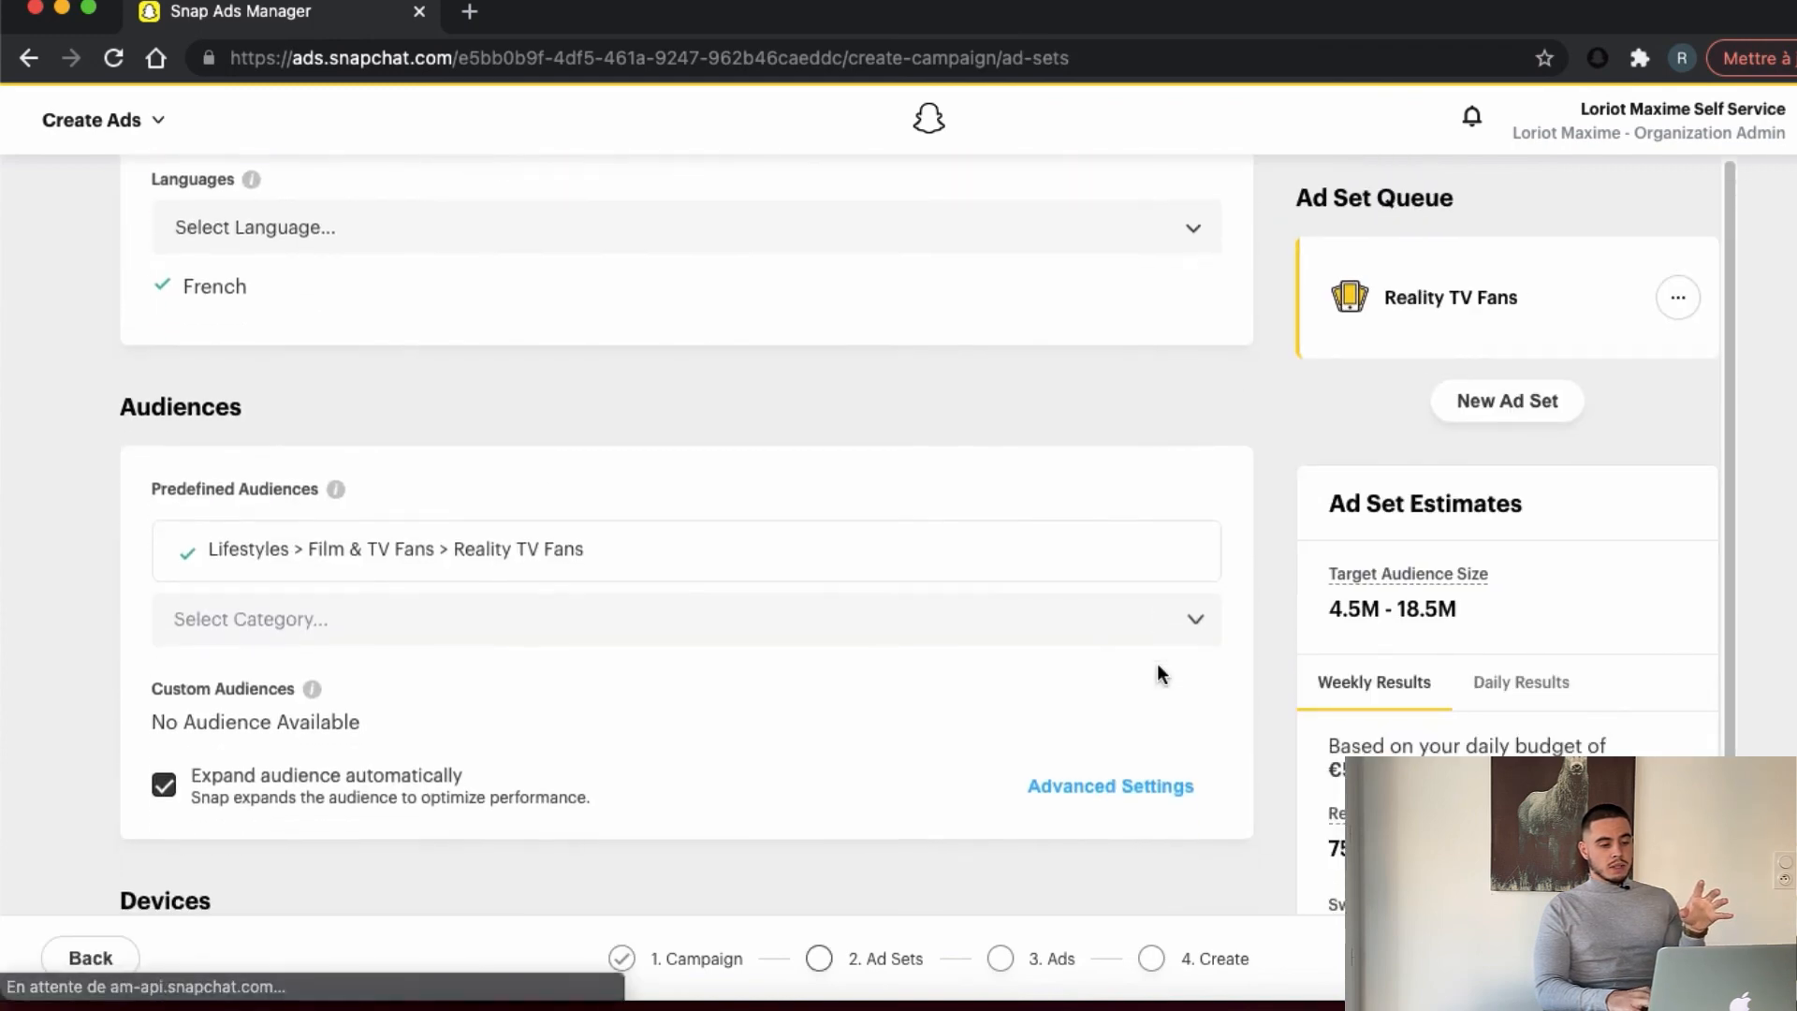
scroll(1157, 663, "down", 10)
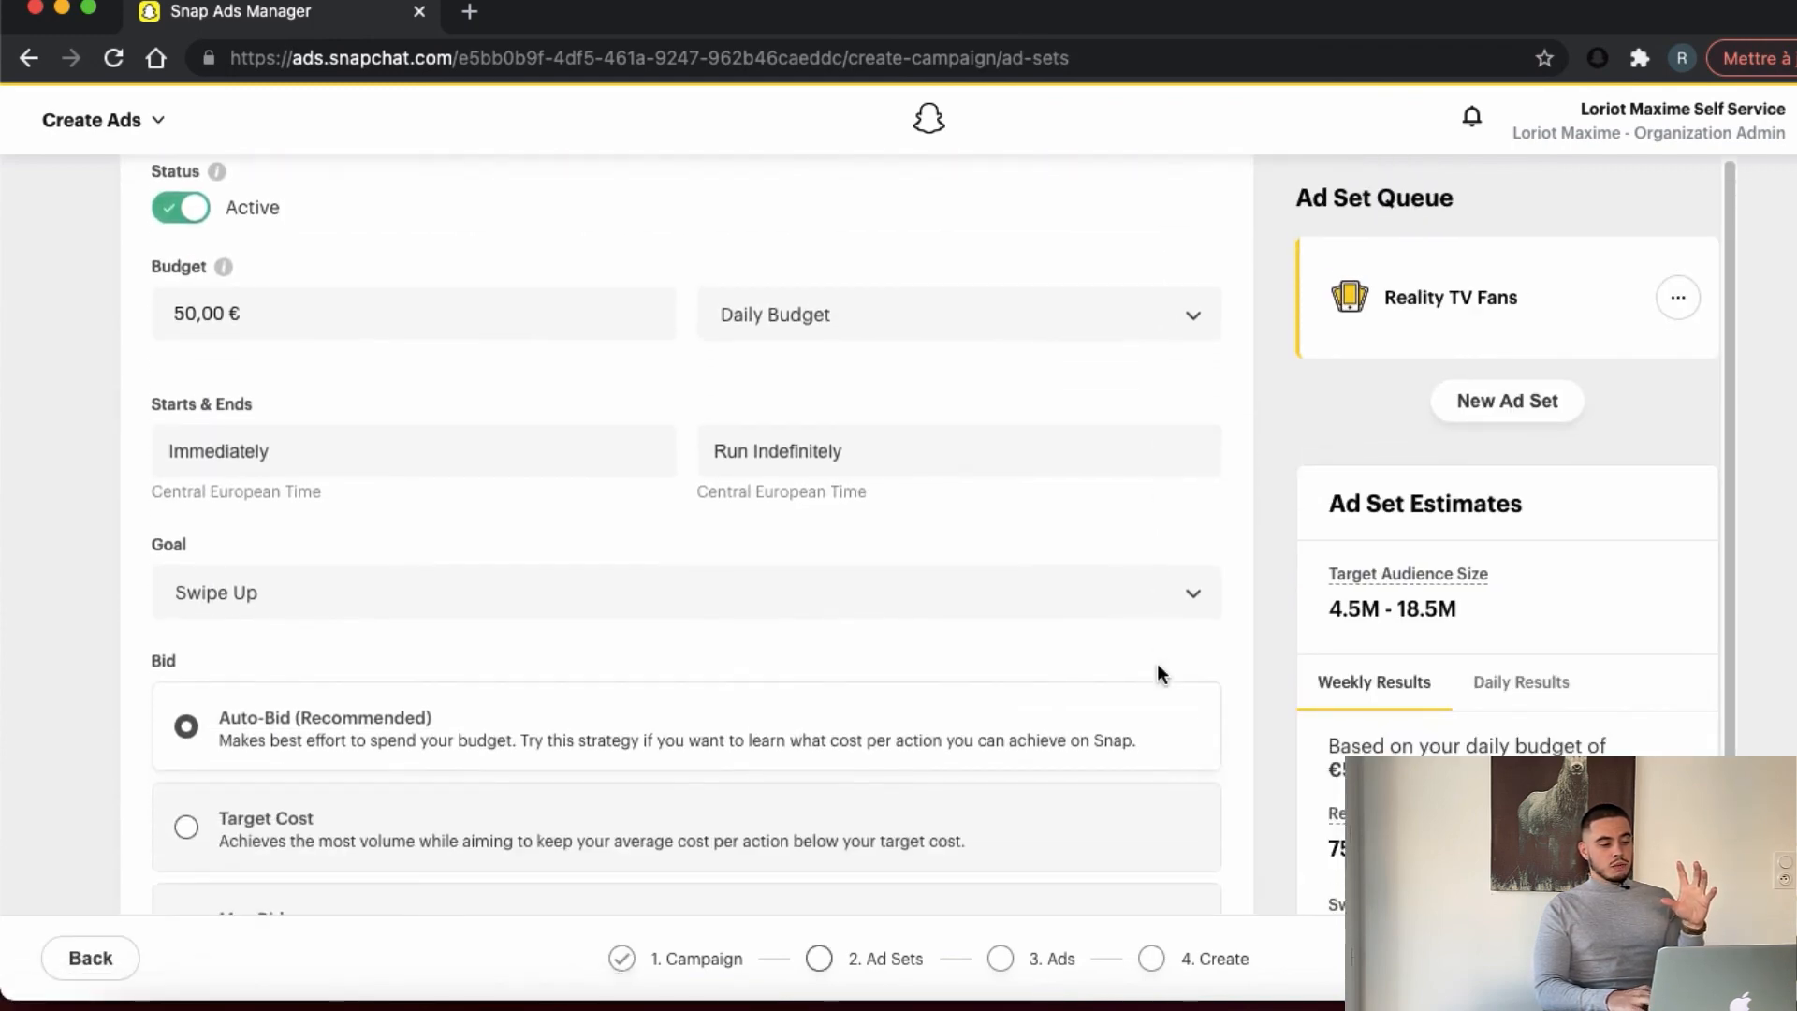
Set the ad set's start date to November 6, 2021 and open the start time selection
left_click(367, 468)
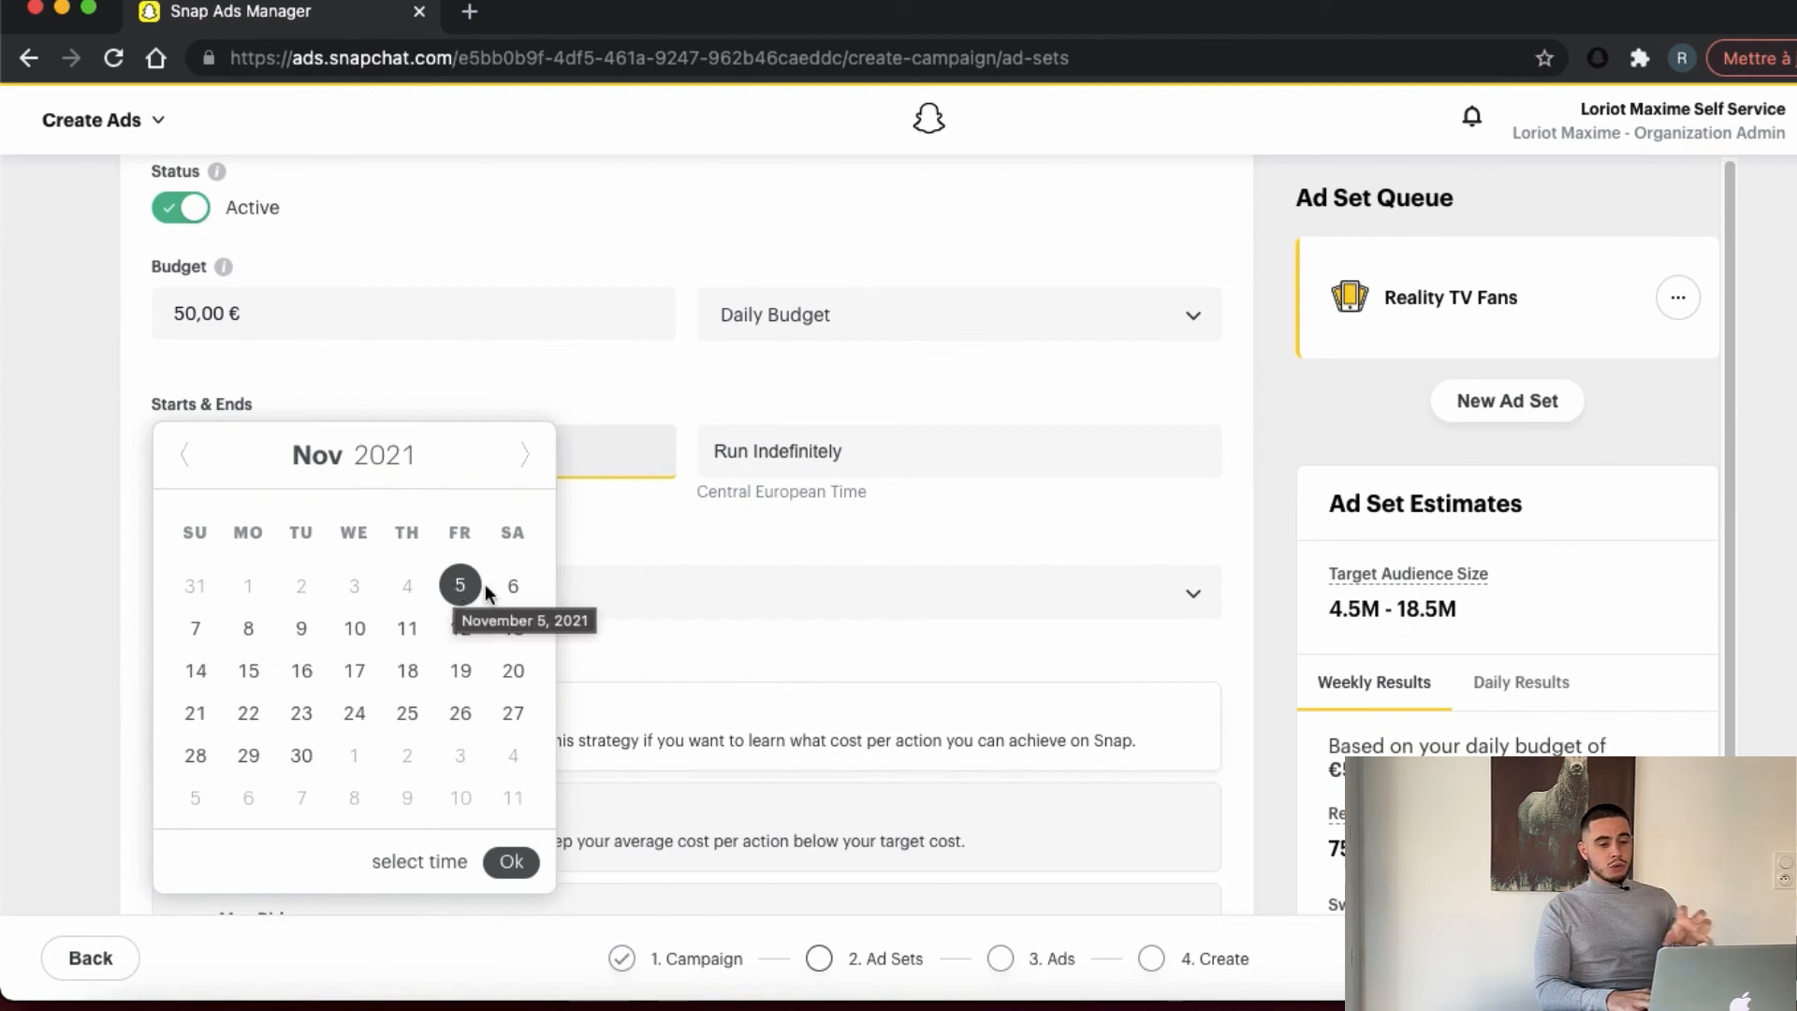
left_click(513, 590)
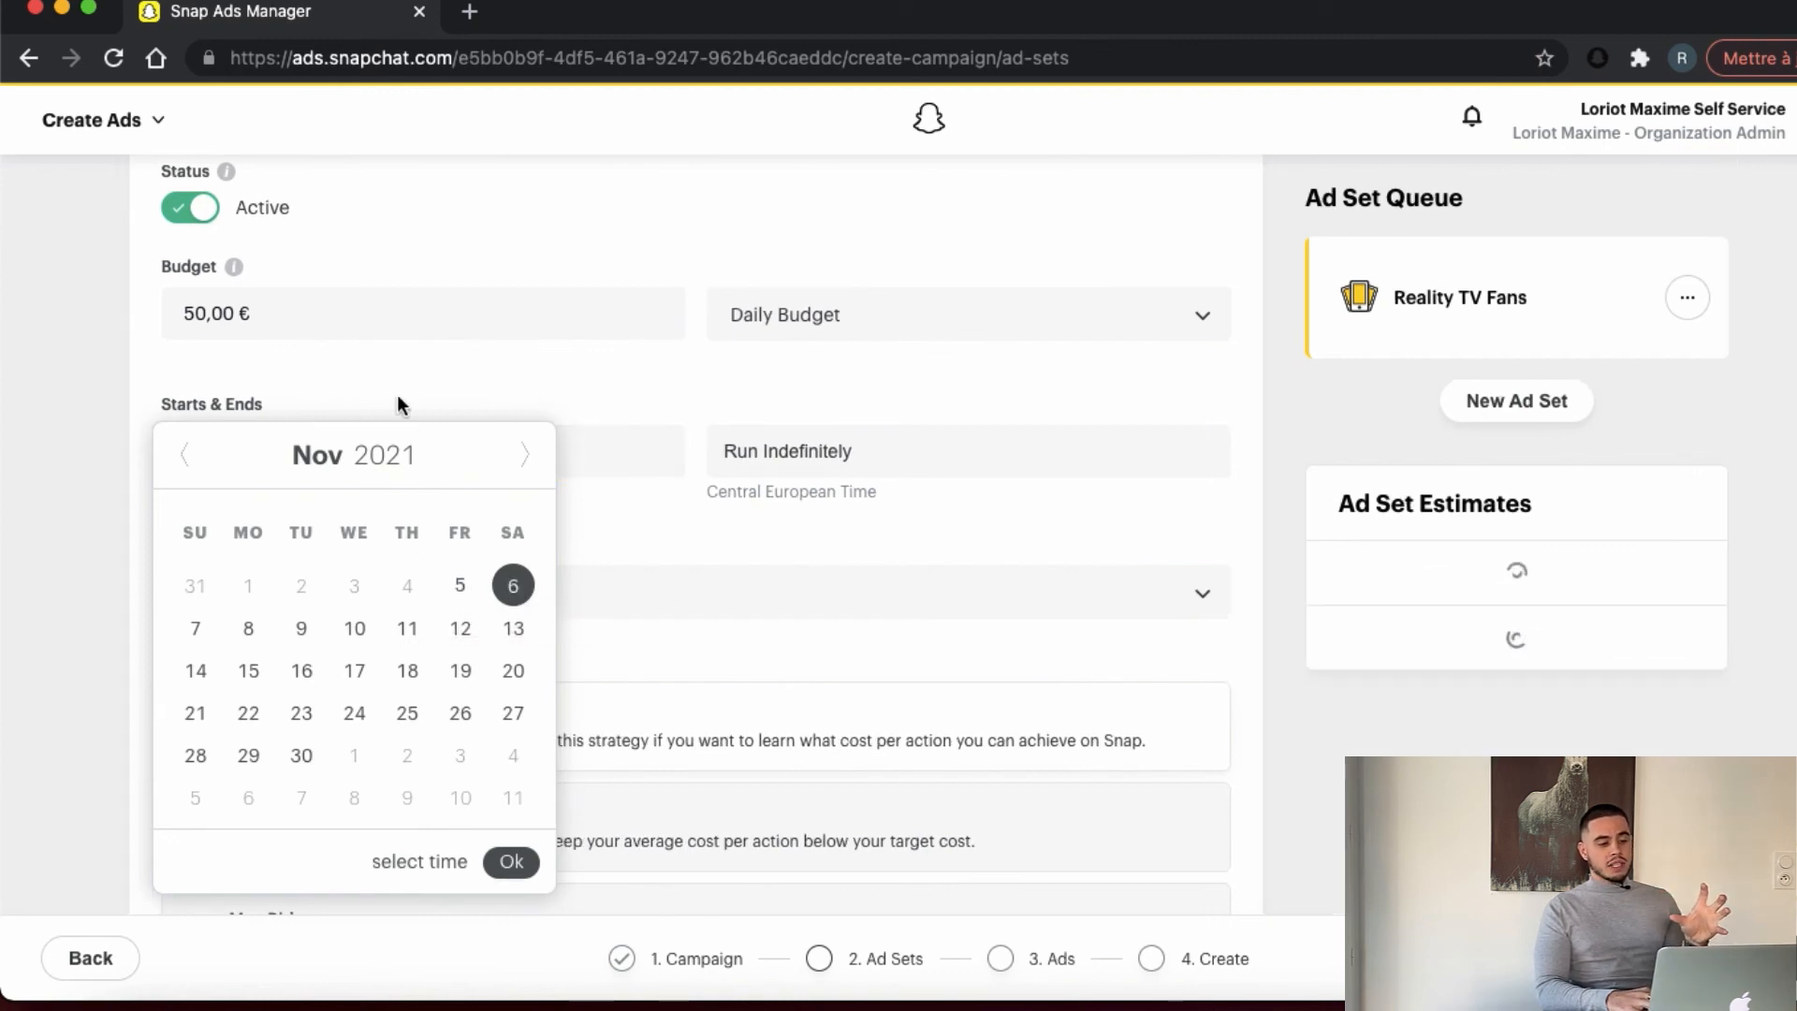
left_click(416, 861)
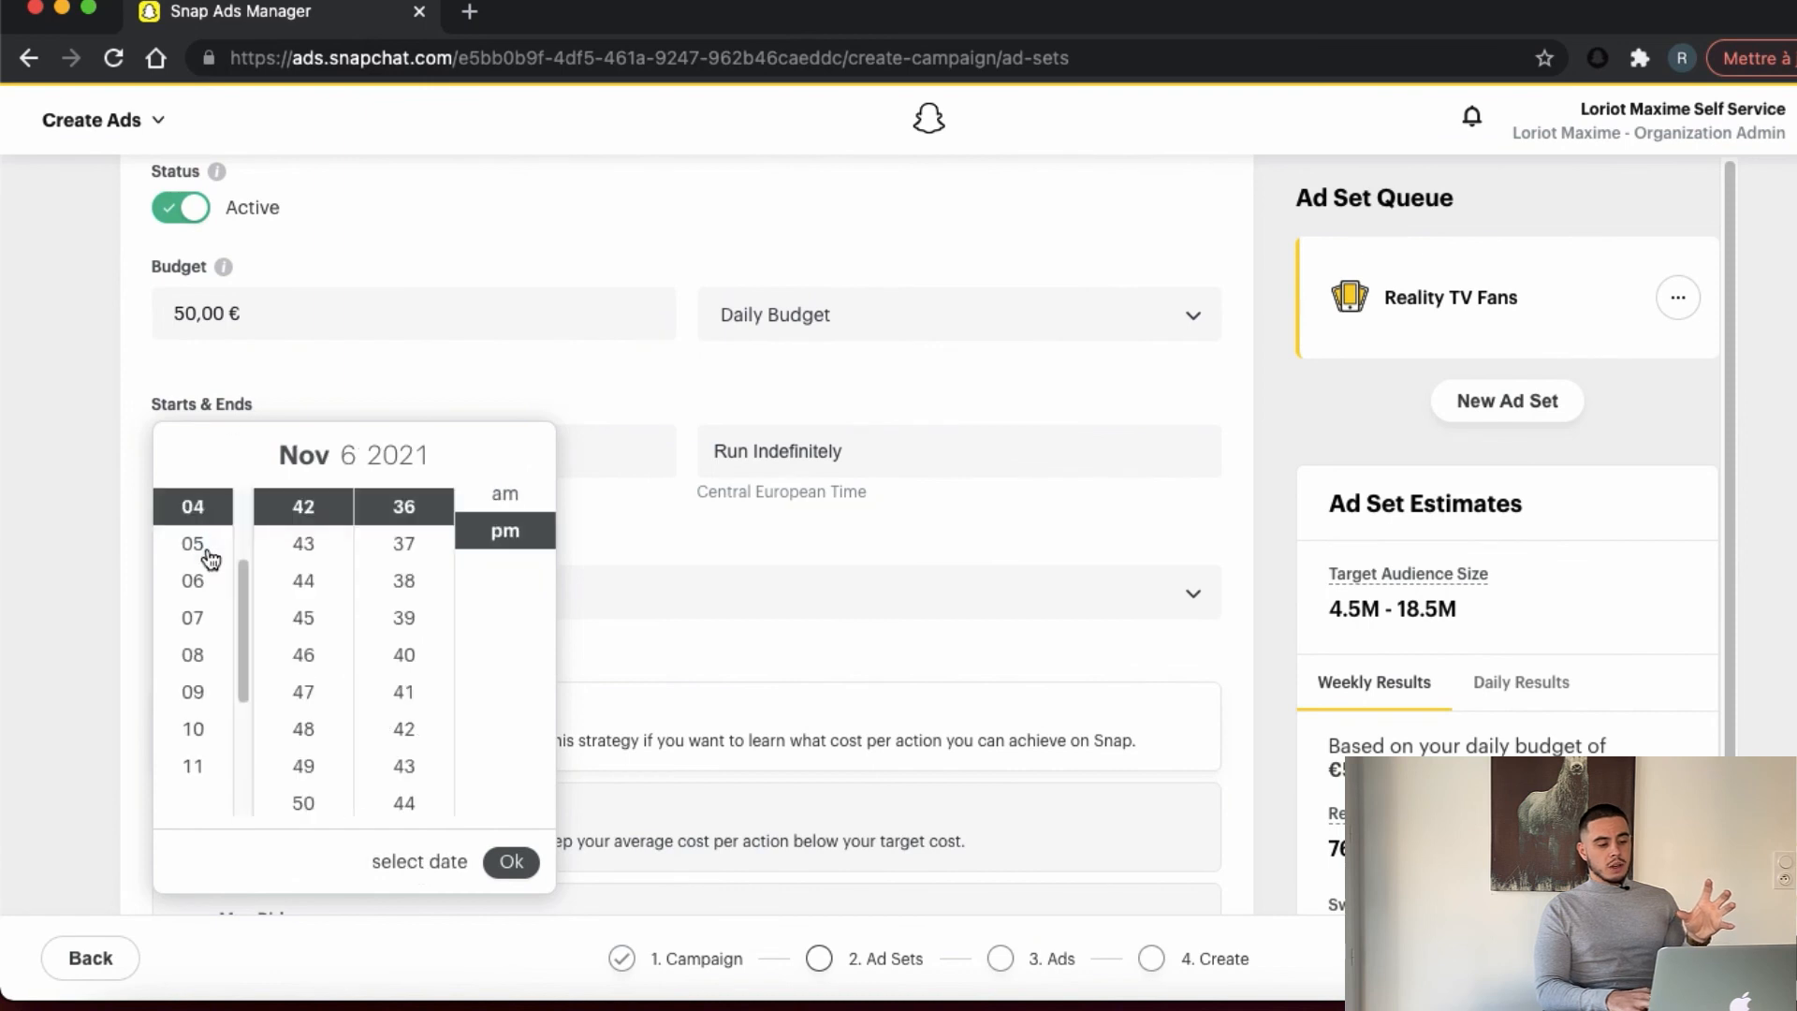
scroll(197, 543, "up", 2)
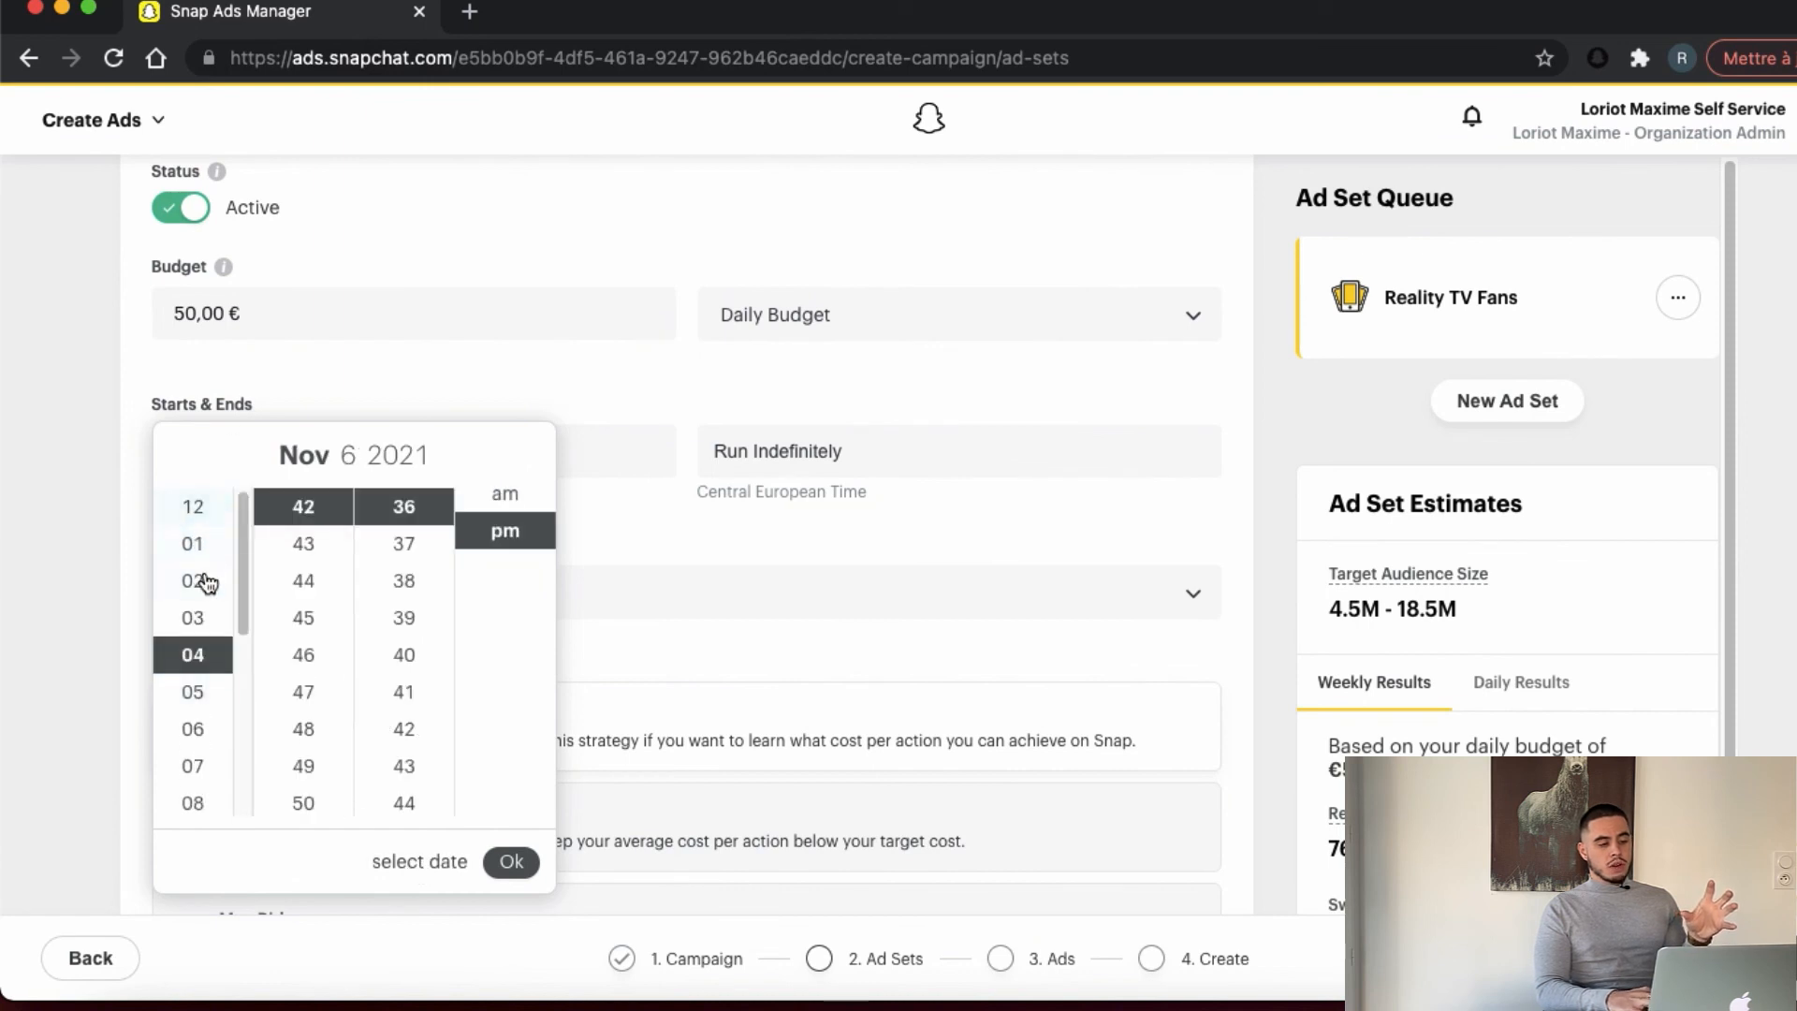